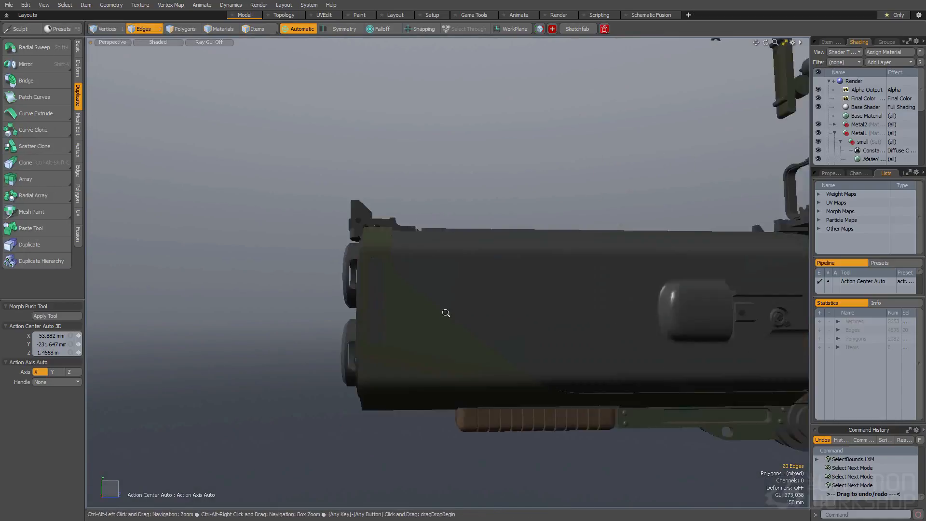
# Place slotted screws at the two lower corners of the green front plate on the side cover
pyautogui.hotkey('alt', 'w')
pyautogui.keyDown('alt'); pyautogui.moveTo(434, 308); pyautogui.dragTo(383, 363); pyautogui.keyUp('alt')
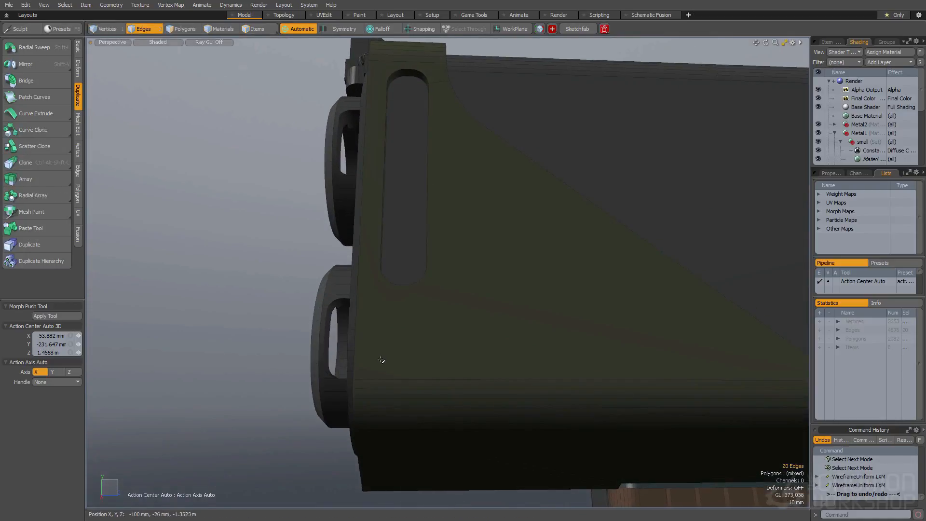
pyautogui.keyDown('alt'); pyautogui.keyDown('shift'); pyautogui.moveTo(395, 322); pyautogui.dragTo(113, 250); pyautogui.keyUp('shift'); pyautogui.keyUp('alt')
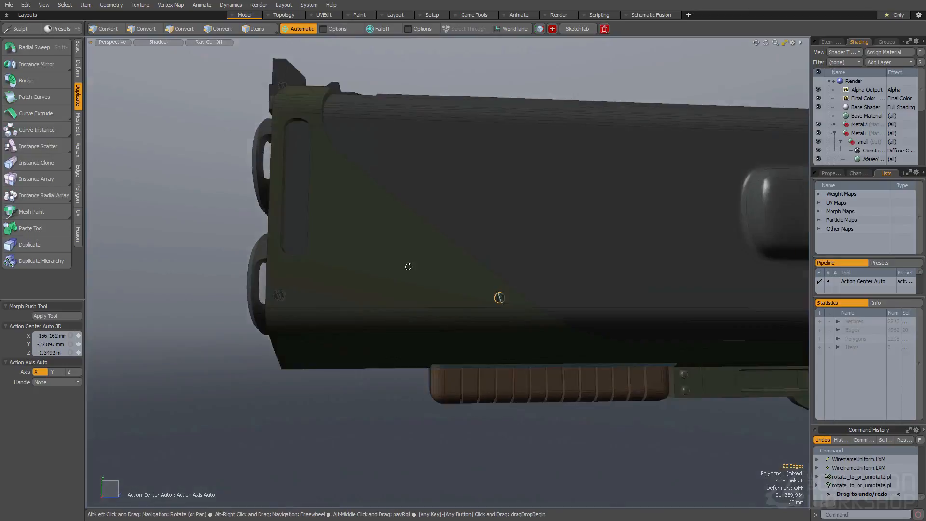
# Add two slotted screws side by side on the green plate's upper flange beneath the front sight
pyautogui.keyDown('ctrl'); pyautogui.keyDown('alt'); pyautogui.moveTo(410, 266); pyautogui.dragTo(429, 240); pyautogui.keyUp('alt'); pyautogui.keyUp('ctrl')
pyautogui.hotkey('ctrl', 'z')
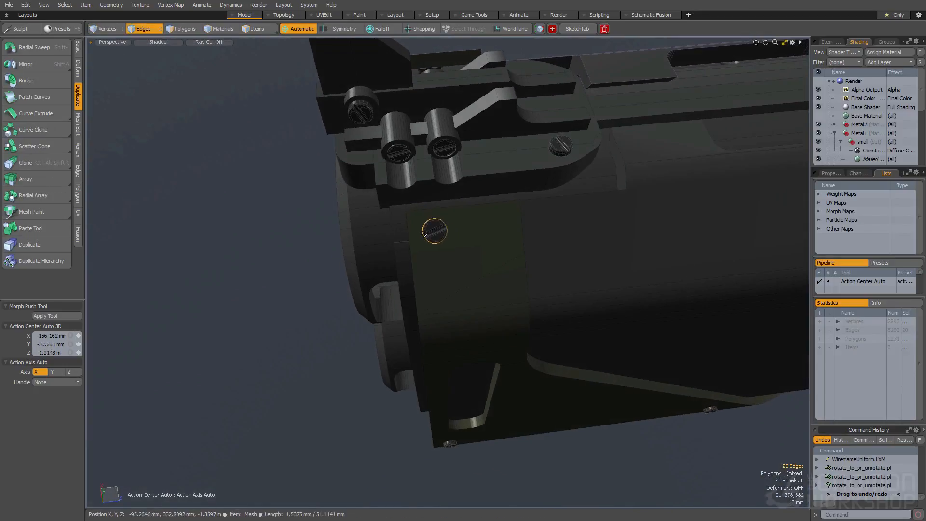
pyautogui.keyDown('alt'); pyautogui.keyDown('shift'); pyautogui.moveTo(429, 229); pyautogui.dragTo(347, 239); pyautogui.keyUp('shift'); pyautogui.keyUp('alt')
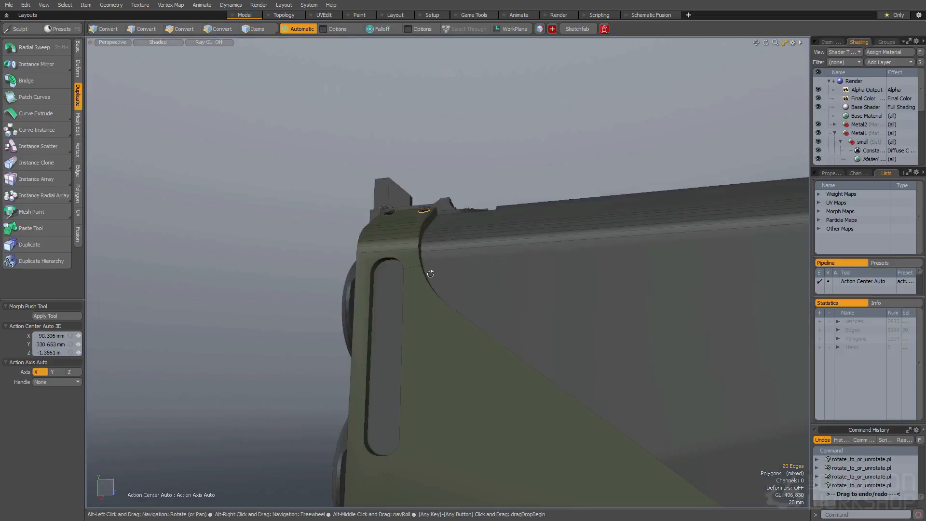
# Add slotted screws along the underside of the green front plate near the muzzle
pyautogui.keyDown('alt'); pyautogui.moveTo(419, 245); pyautogui.dragTo(410, 286); pyautogui.keyUp('alt')
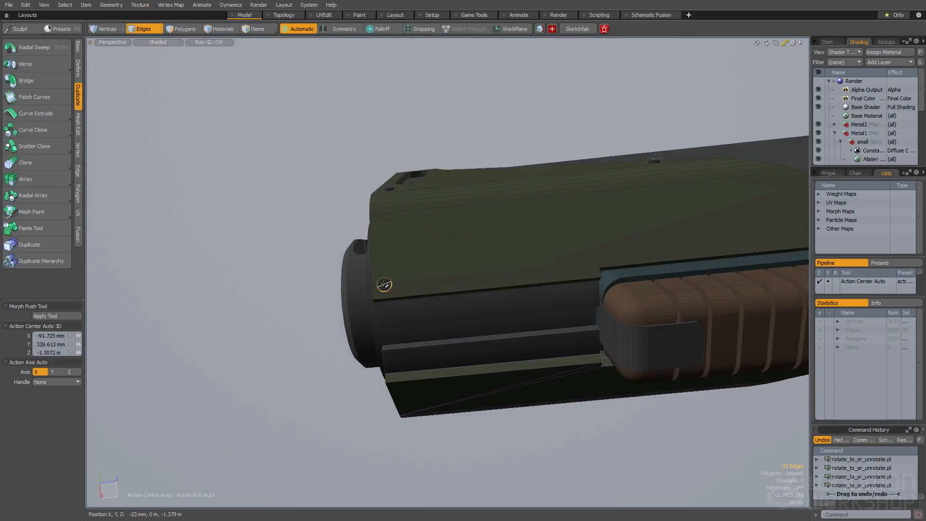
pyautogui.keyDown('alt'); pyautogui.keyDown('shift'); pyautogui.moveTo(579, 268); pyautogui.dragTo(321, 266); pyautogui.keyUp('shift'); pyautogui.keyUp('alt')
pyautogui.keyDown('alt'); pyautogui.moveTo(603, 237); pyautogui.dragTo(463, 237); pyautogui.keyUp('alt')
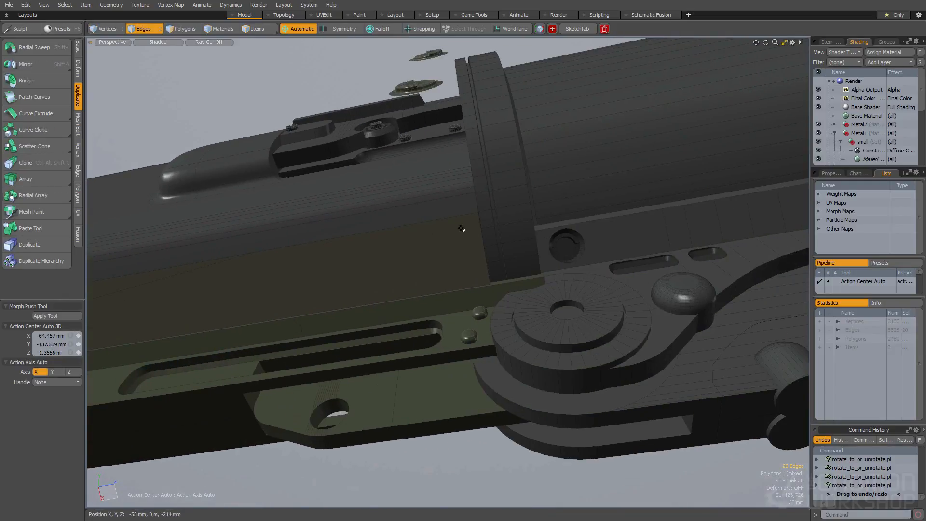
# Place two large round slotted discs, one above the other, at the rear end of the side cover beside the drum
pyautogui.click(464, 230)
pyautogui.keyDown('ctrl'); pyautogui.keyDown('alt'); pyautogui.moveTo(471, 274); pyautogui.dragTo(423, 229); pyautogui.keyUp('alt'); pyautogui.keyUp('ctrl')
pyautogui.press('space')
pyautogui.keyDown('alt'); pyautogui.moveTo(418, 191); pyautogui.dragTo(238, 285); pyautogui.keyUp('alt')
pyautogui.press('space')
pyautogui.keyDown('ctrl'); pyautogui.keyDown('alt'); pyautogui.moveTo(396, 284); pyautogui.dragTo(501, 169); pyautogui.keyUp('alt'); pyautogui.keyUp('ctrl')
# Pick the A-shaped piece from the small kit parts above the gun
pyautogui.scroll(5, 478, 150)
pyautogui.keyDown('alt'); pyautogui.moveTo(430, 160); pyautogui.dragTo(485, 211); pyautogui.keyUp('alt')
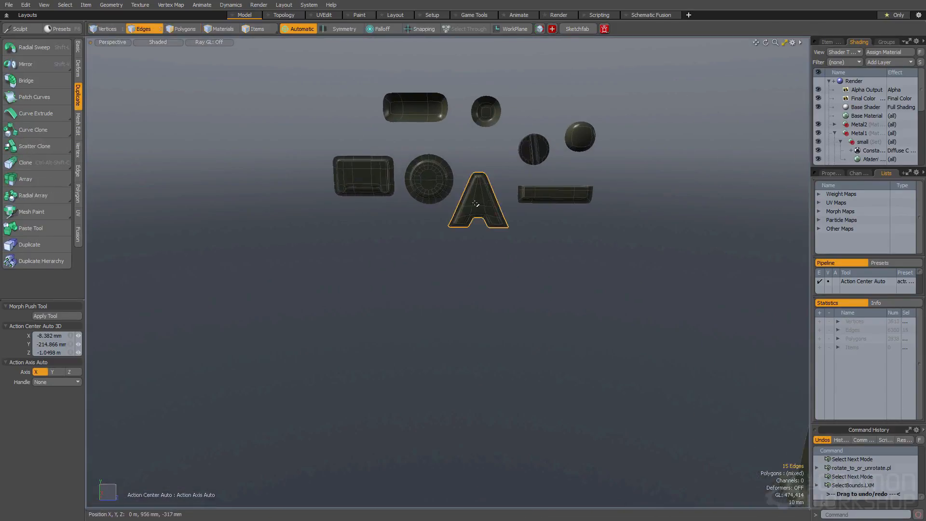
pyautogui.press('space')
pyautogui.scroll(-5, 478, 196)
pyautogui.keyDown('alt'); pyautogui.moveTo(463, 256); pyautogui.dragTo(498, 218); pyautogui.keyUp('alt')
pyautogui.press('space')
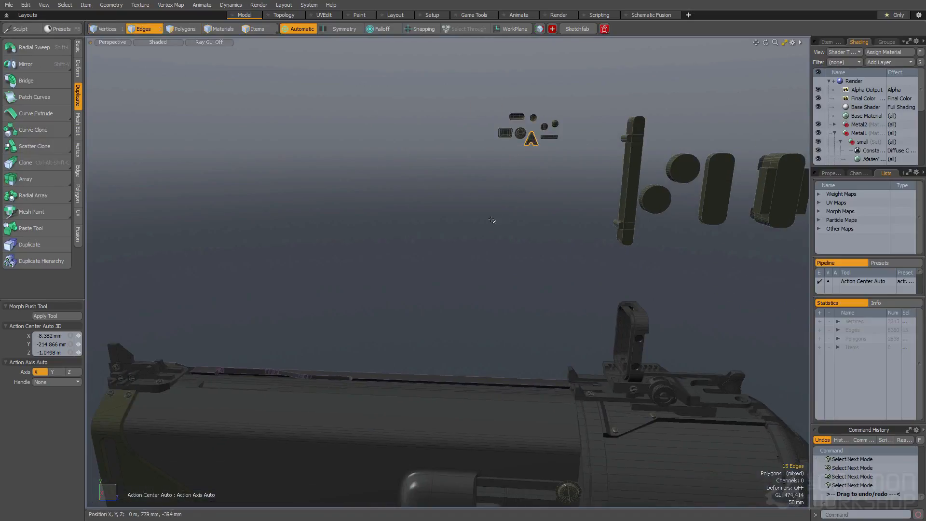
# Place a copy of the A-shaped piece on the side cover's upper surface, just behind the green plate and pointing rearward
pyautogui.keyDown('alt'); pyautogui.keyDown('shift'); pyautogui.moveTo(385, 304); pyautogui.dragTo(416, 264); pyautogui.keyUp('shift'); pyautogui.keyUp('alt')
pyautogui.keyDown('alt'); pyautogui.moveTo(415, 264); pyautogui.dragTo(430, 244); pyautogui.keyUp('alt')
pyautogui.scroll(-4, 429, 244)
pyautogui.keyDown('alt'); pyautogui.keyDown('shift'); pyautogui.moveTo(397, 287); pyautogui.dragTo(420, 248); pyautogui.keyUp('shift'); pyautogui.keyUp('alt')
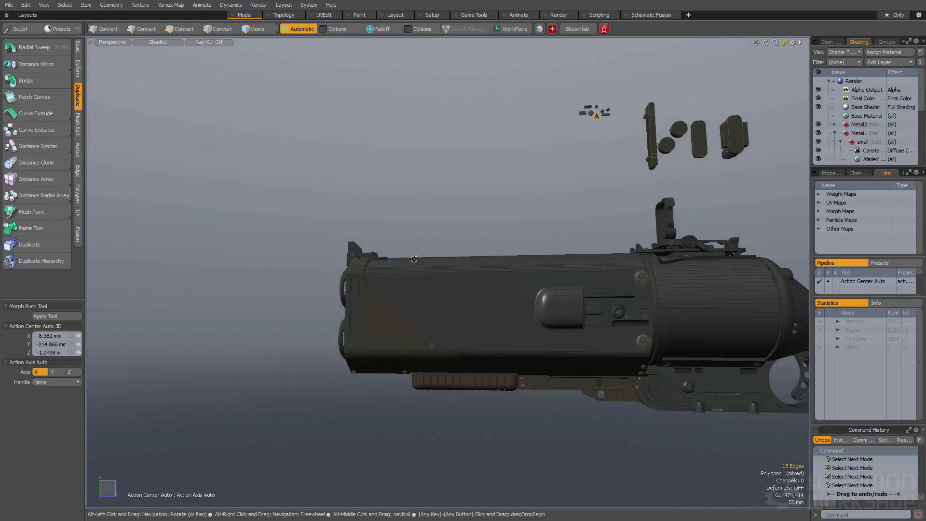
pyautogui.scroll(3, 492, 299)
pyautogui.keyDown('alt'); pyautogui.keyDown('shift'); pyautogui.moveTo(456, 298); pyautogui.dragTo(503, 265); pyautogui.keyUp('shift'); pyautogui.keyUp('alt')
pyautogui.keyDown('ctrl'); pyautogui.keyDown('alt'); pyautogui.moveTo(421, 285); pyautogui.dragTo(453, 291); pyautogui.keyUp('alt'); pyautogui.keyUp('ctrl')
pyautogui.keyDown('alt'); pyautogui.keyDown('shift'); pyautogui.moveTo(555, 287); pyautogui.dragTo(485, 296); pyautogui.keyUp('shift'); pyautogui.keyUp('alt')
pyautogui.keyDown('alt'); pyautogui.moveTo(436, 243); pyautogui.dragTo(510, 235); pyautogui.keyUp('alt')
pyautogui.scroll(3, 531, 247)
pyautogui.keyDown('alt'); pyautogui.keyDown('shift'); pyautogui.moveTo(436, 250); pyautogui.dragTo(593, 245); pyautogui.keyUp('shift'); pyautogui.keyUp('alt')
pyautogui.keyDown('ctrl'); pyautogui.keyDown('alt'); pyautogui.moveTo(593, 245); pyautogui.dragTo(510, 210); pyautogui.keyUp('alt'); pyautogui.keyUp('ctrl')
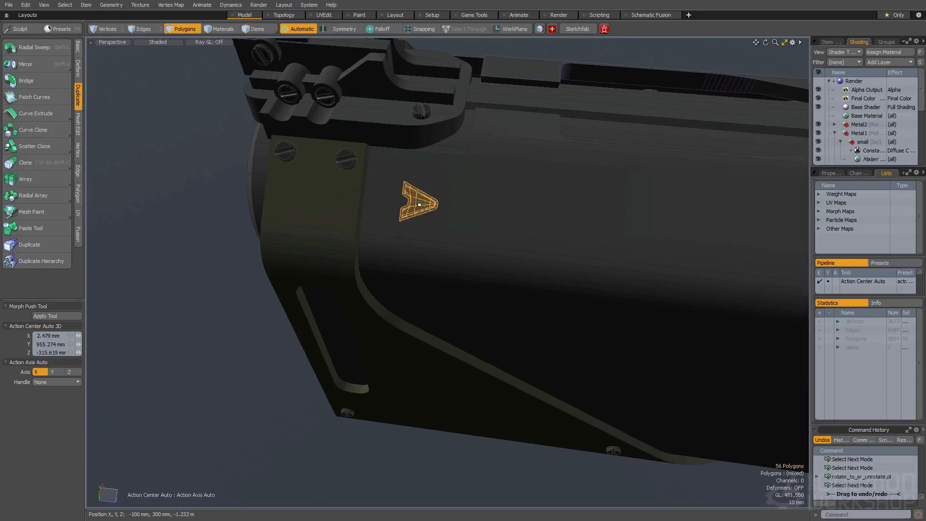
# Adjust the position and scale of the A-shaped marker so it sits on the cover's surface
pyautogui.scroll(3, 419, 204)
pyautogui.press('r')
pyautogui.press('w')
pyautogui.moveTo(458, 209); pyautogui.dragTo(434, 206)
pyautogui.keyDown('alt'); pyautogui.moveTo(434, 207); pyautogui.dragTo(400, 200); pyautogui.keyUp('alt')
pyautogui.hotkey('alt', 'a')
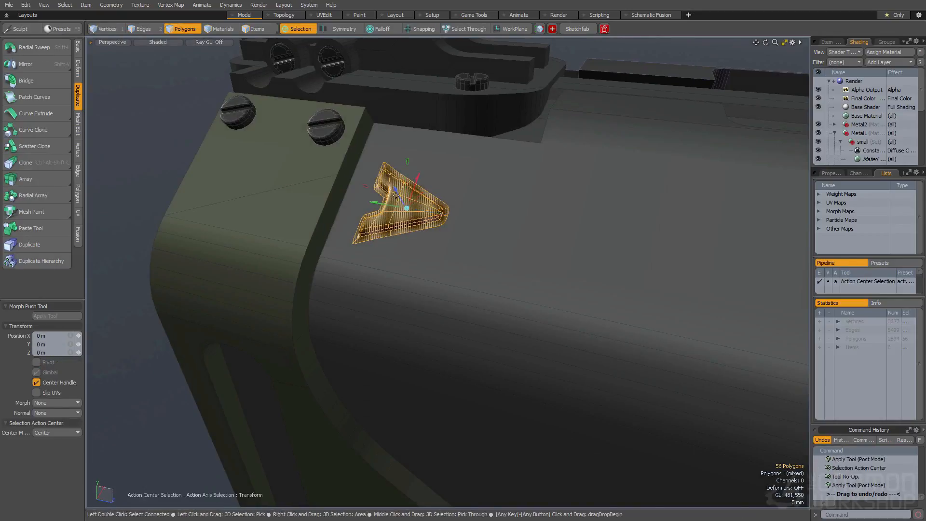
pyautogui.hotkey('alt', 'a')
pyautogui.hotkey('alt', 'a')
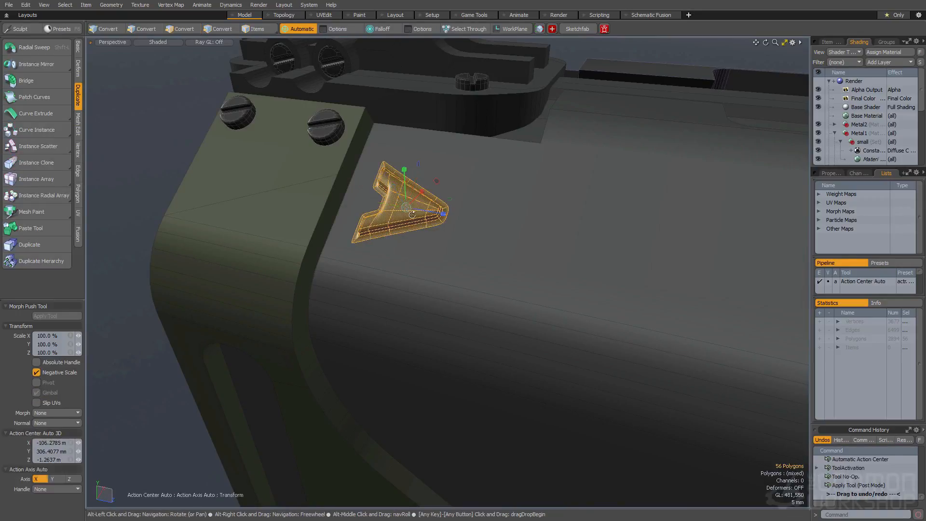
pyautogui.moveTo(407, 210); pyautogui.dragTo(424, 197)
# Duplicate the A-shaped marker and move the copy rearward along the cover using the automatic action center
pyautogui.press('w')
pyautogui.hotkey('alt', 'a')
pyautogui.press('q')
pyautogui.scroll(-4, 411, 186)
pyautogui.press('space')
pyautogui.press('space')
pyautogui.press('space')
pyautogui.press('w')
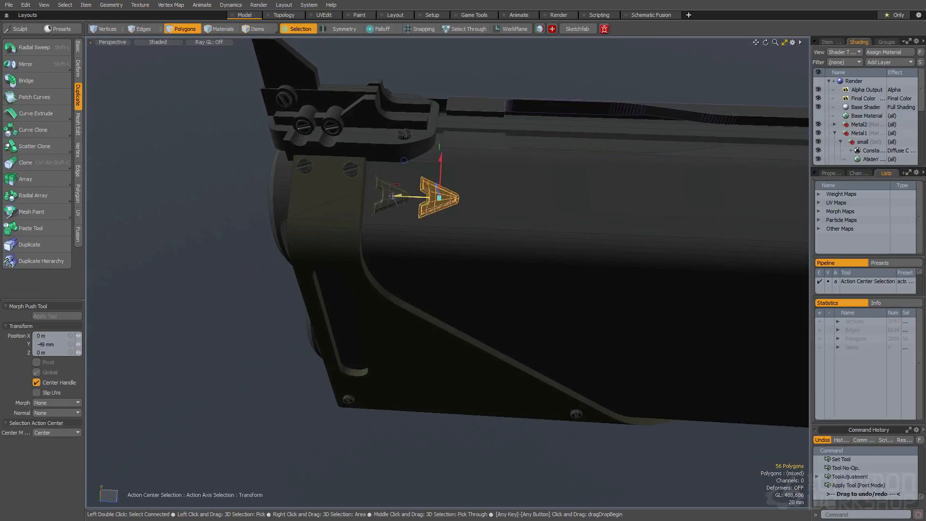
pyautogui.hotkey('ctrl', 'z')
pyautogui.hotkey('alt', 'a')
pyautogui.hotkey('alt', 'a')
pyautogui.hotkey('alt', 'a')
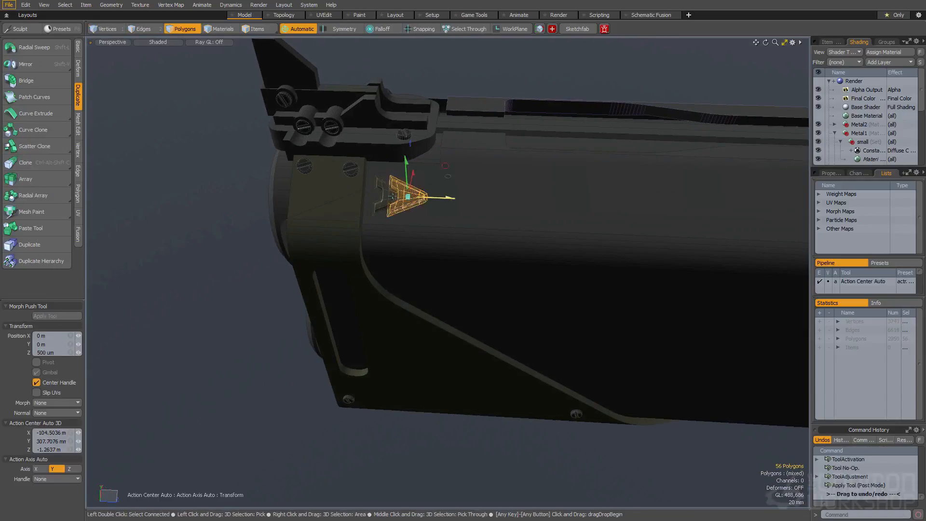
# Paste a third A-shaped marker and shift it behind the second to form an evenly spaced row
pyautogui.press('space')
pyautogui.press('space')
pyautogui.press('Escape')
pyautogui.keyDown('alt'); pyautogui.moveTo(493, 219); pyautogui.dragTo(437, 207); pyautogui.keyUp('alt')
pyautogui.press('space')
pyautogui.press('space')
pyautogui.doubleClick(438, 207)
pyautogui.hotkey('ctrl', 'v')
pyautogui.press('w')
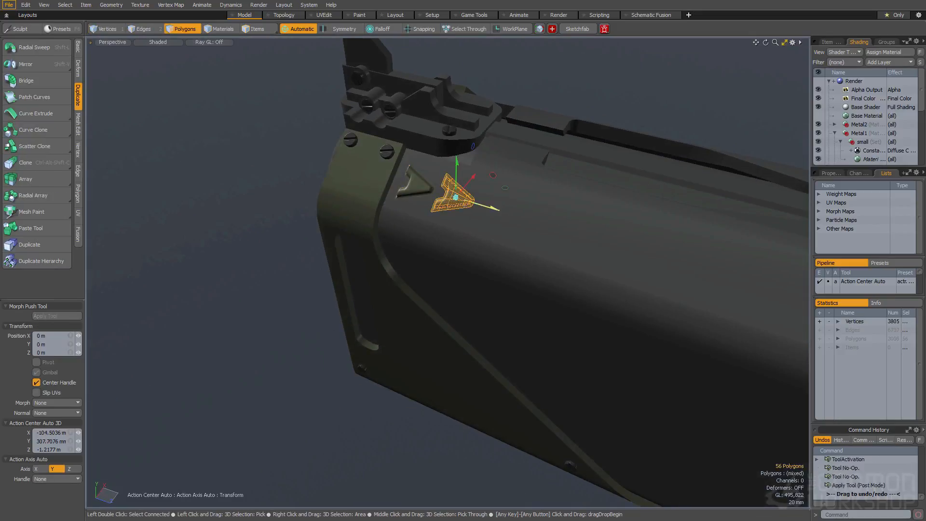
pyautogui.press('space')
# Select all polygons of the two large round discs at the rear of the side cover
pyautogui.click(493, 206)
pyautogui.keyDown('alt'); pyautogui.moveTo(540, 207); pyautogui.dragTo(428, 280); pyautogui.keyUp('alt')
pyautogui.click(390, 234)
pyautogui.click(506, 239)
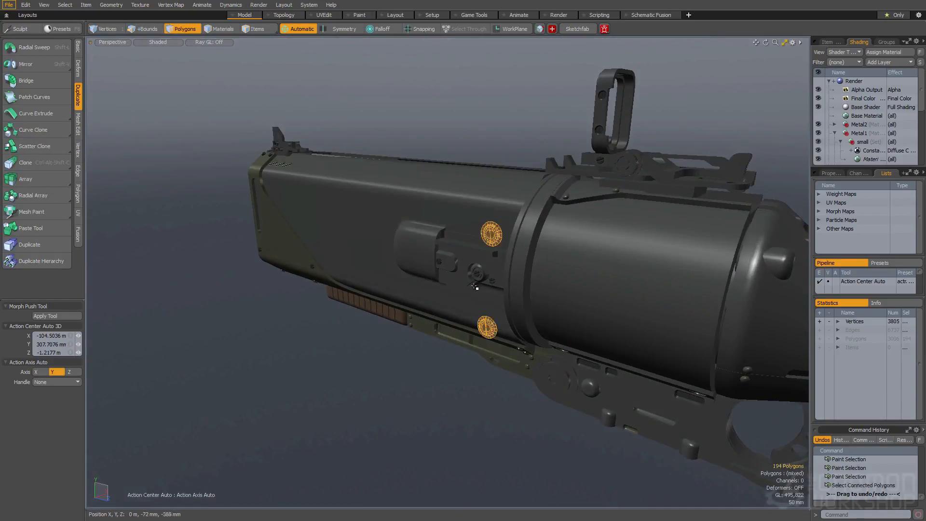
# Switch to the Animate layout and move the timeline to frame 28 to see how the side covers slide open
pyautogui.click(517, 15)
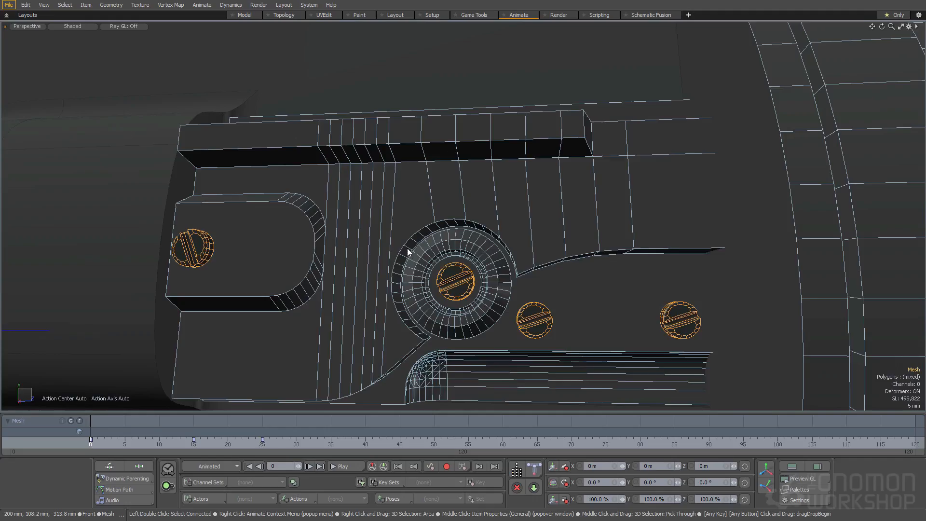
pyautogui.keyDown('alt'); pyautogui.moveTo(319, 283); pyautogui.dragTo(385, 360); pyautogui.keyUp('alt')
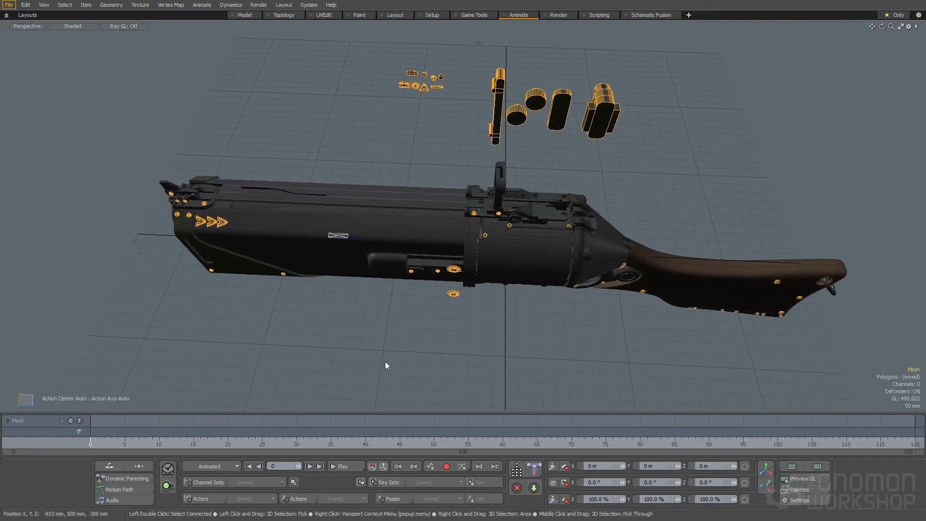
pyautogui.click(379, 434)
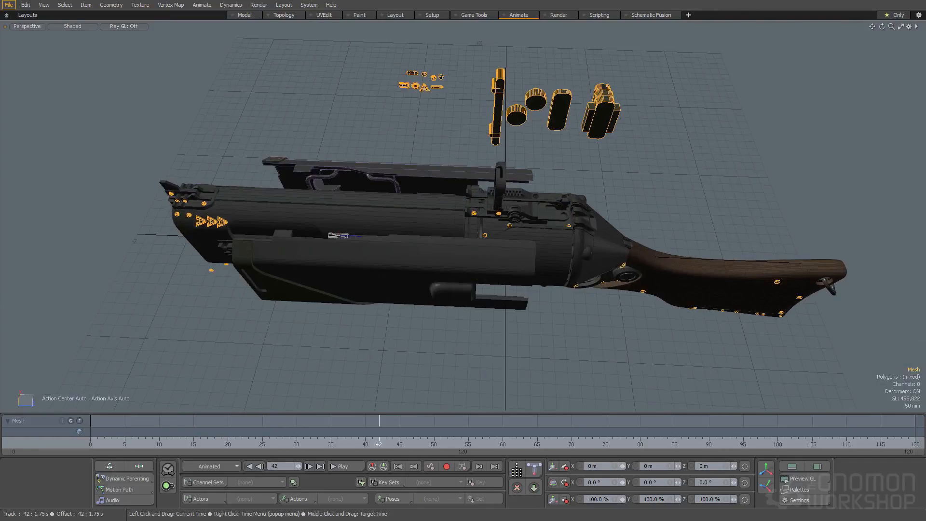
pyautogui.moveTo(351, 434); pyautogui.dragTo(283, 434)
# Cut the two round discs from their mesh and paste them into the side1 cover mesh
pyautogui.scroll(6, 460, 270)
pyautogui.keyDown('alt'); pyautogui.moveTo(461, 270); pyautogui.dragTo(443, 245); pyautogui.keyUp('alt')
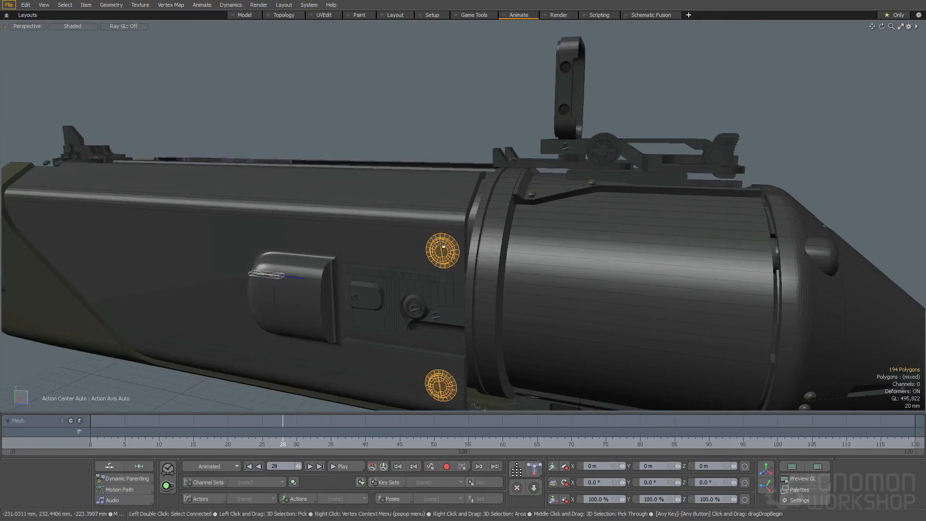
pyautogui.keyDown('shift'); pyautogui.click(446, 381); pyautogui.keyUp('shift')
pyautogui.keyDown('alt'); pyautogui.moveTo(445, 381); pyautogui.dragTo(532, 285); pyautogui.keyUp('alt')
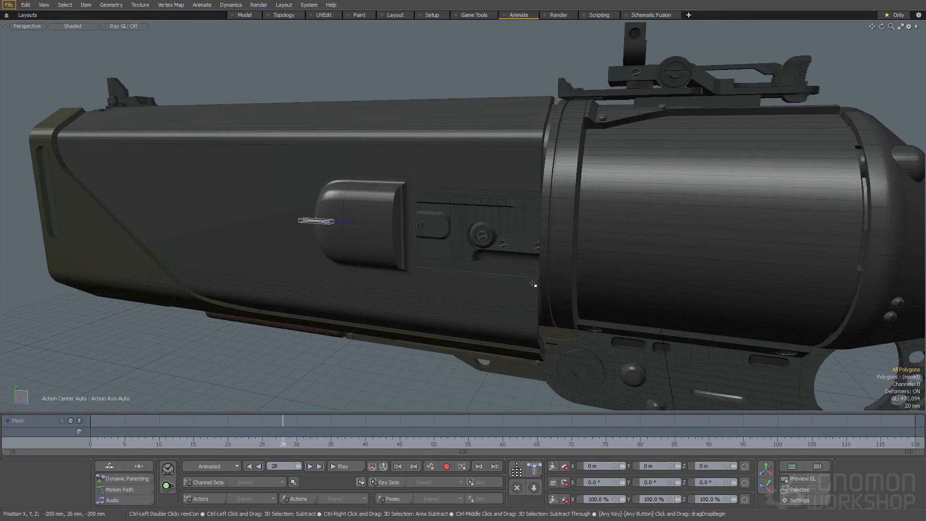
pyautogui.click(520, 299)
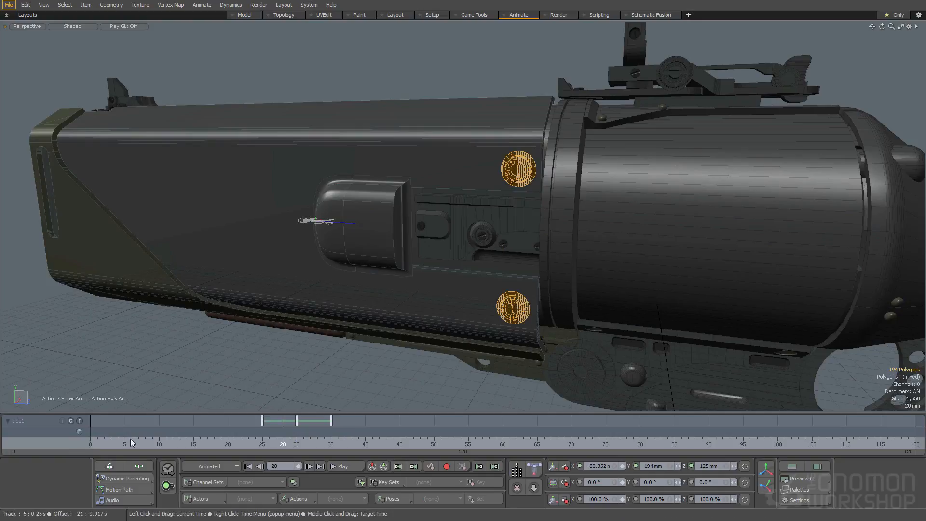
# Return the timeline to frame 0 and switch back to the Model layout
pyautogui.moveTo(143, 434); pyautogui.dragTo(127, 431)
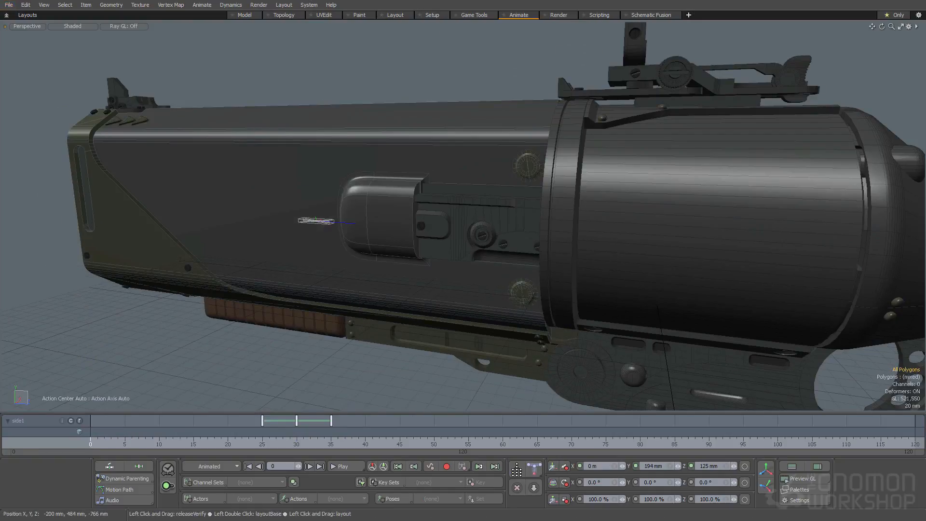
pyautogui.click(252, 15)
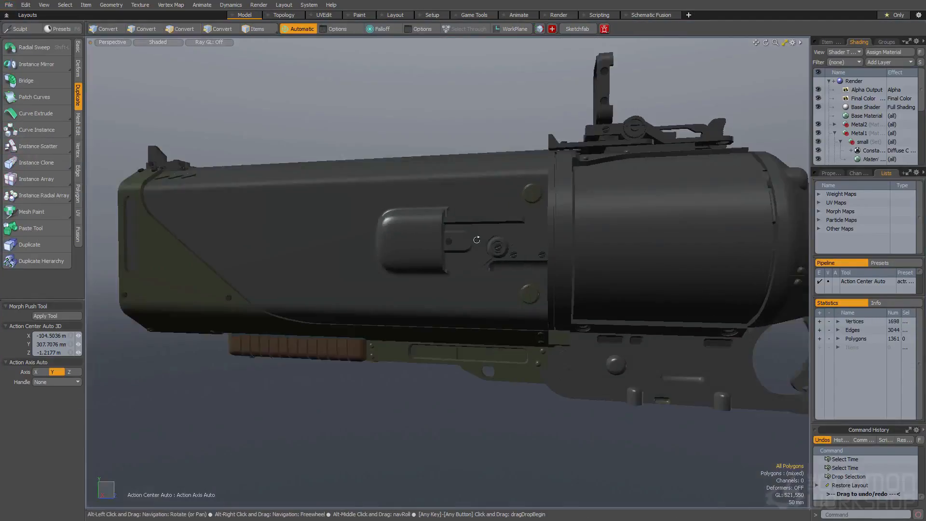
pyautogui.keyDown('alt'); pyautogui.moveTo(476, 240); pyautogui.dragTo(388, 124); pyautogui.keyUp('alt')
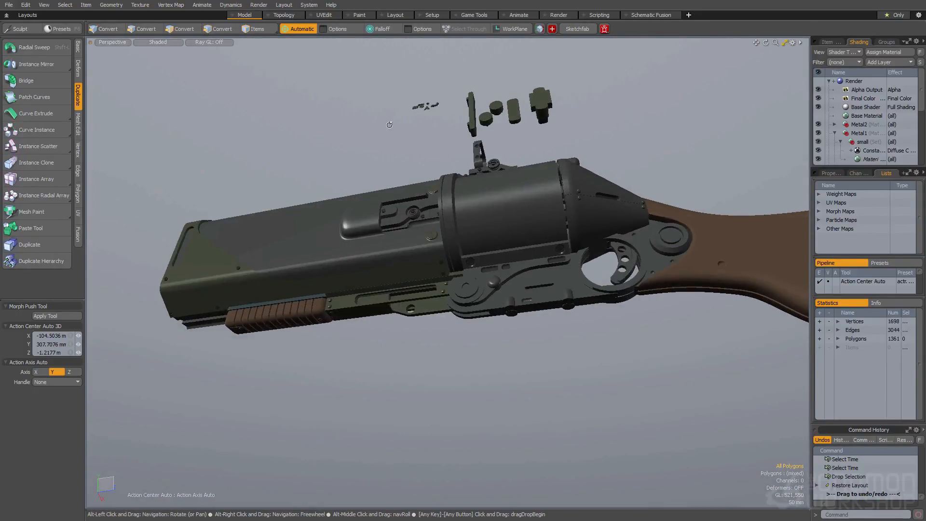
pyautogui.keyDown('alt'); pyautogui.moveTo(383, 180); pyautogui.dragTo(424, 261); pyautogui.keyUp('alt')
pyautogui.keyDown('alt'); pyautogui.moveTo(424, 261); pyautogui.dragTo(453, 248); pyautogui.keyUp('alt')
# Select the Front mesh and the side1 (2) instance, and hide and reshow Front to examine its parented parts
pyautogui.press('space')
pyautogui.click(421, 261)
pyautogui.keyDown('shift'); pyautogui.click(463, 255); pyautogui.keyUp('shift')
pyautogui.keyDown('alt'); pyautogui.moveTo(510, 204); pyautogui.dragTo(391, 208); pyautogui.keyUp('alt')
pyautogui.click(824, 42)
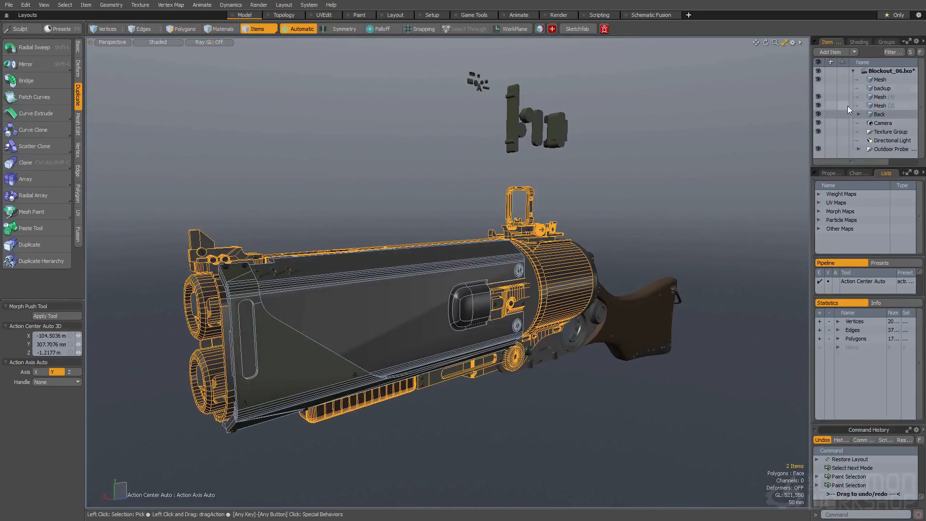
pyautogui.click(858, 113)
pyautogui.scroll(-2, 864, 120)
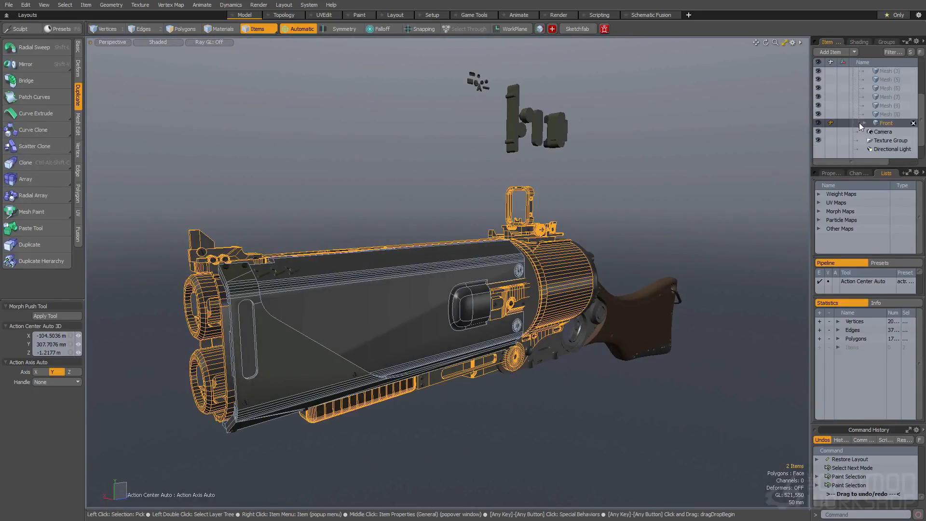
pyautogui.click(863, 122)
pyautogui.click(819, 123)
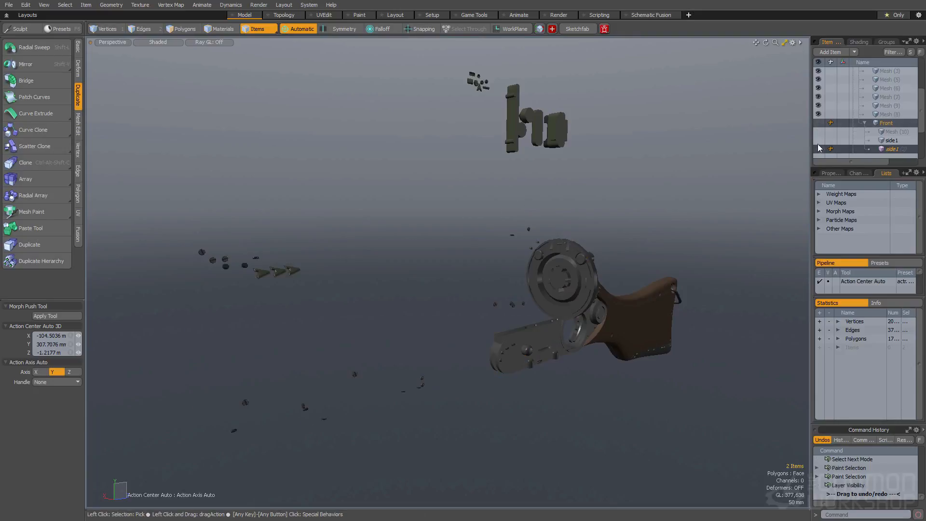
pyautogui.click(818, 123)
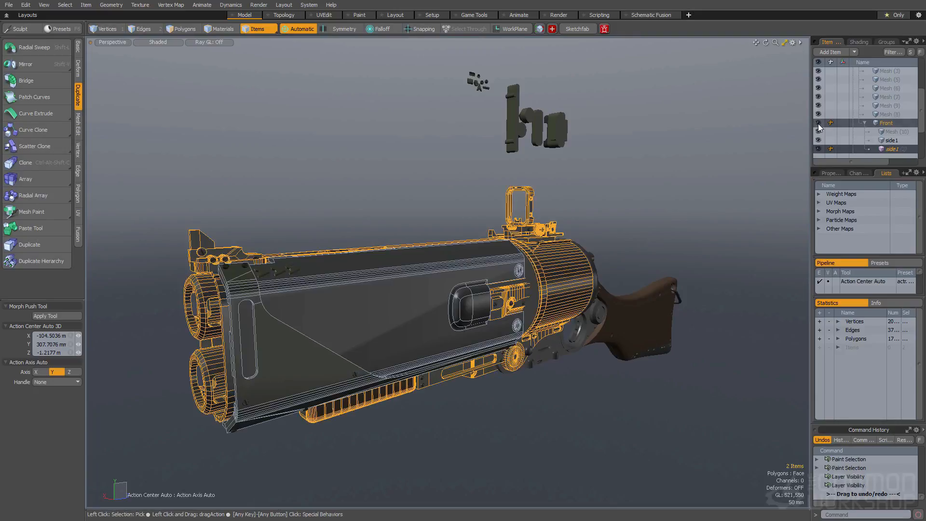
pyautogui.moveTo(509, 188)
pyautogui.keyDown('alt'); pyautogui.mouseDown()
pyautogui.moveTo(554, 191)
pyautogui.moveTo(501, 191)
pyautogui.mouseUp(); pyautogui.keyUp('alt')
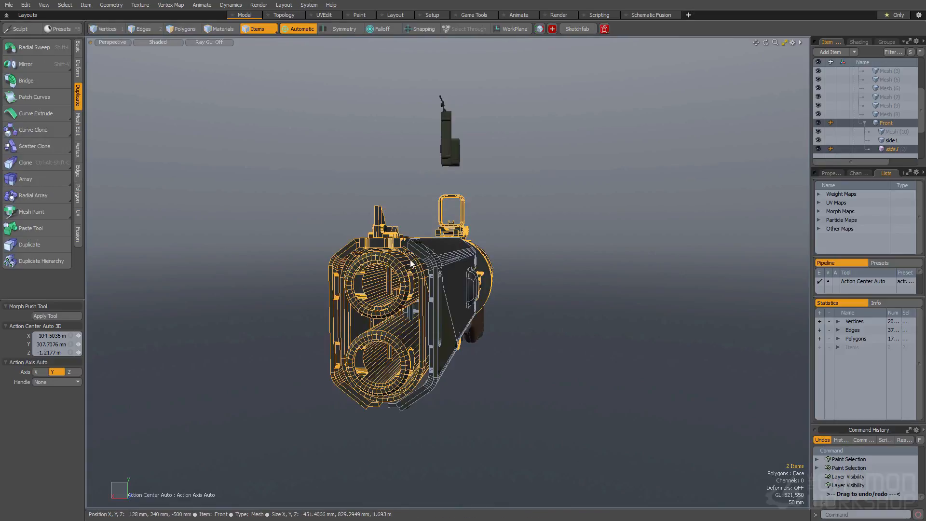
pyautogui.keyDown('alt'); pyautogui.moveTo(419, 235); pyautogui.dragTo(484, 271); pyautogui.keyUp('alt')
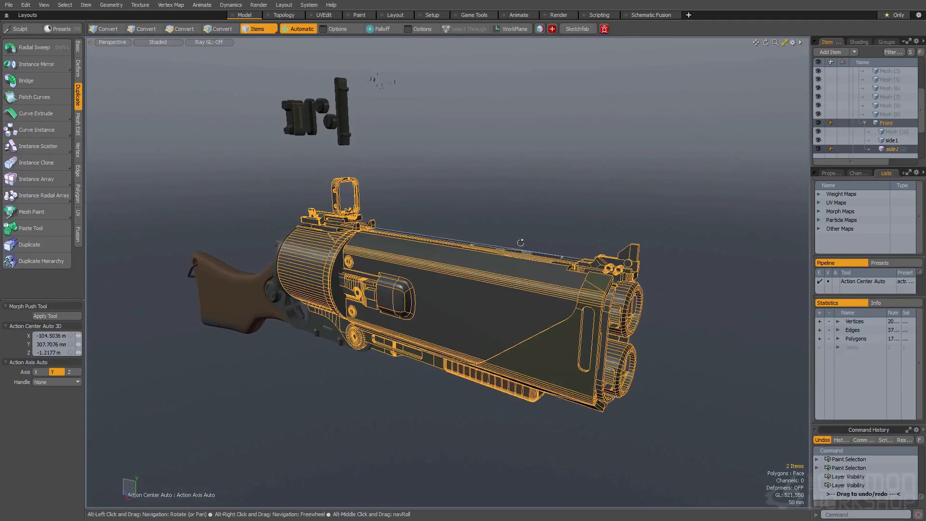
# Select the side1 cover mesh and toggle visibility to check which geometry belongs to it
pyautogui.keyDown('alt'); pyautogui.moveTo(523, 241); pyautogui.dragTo(513, 256); pyautogui.keyUp('alt')
pyautogui.press('space')
pyautogui.press('space')
pyautogui.click(512, 262)
pyautogui.press('space')
pyautogui.hotkey('shift', 'h')
pyautogui.keyDown('alt'); pyautogui.moveTo(519, 222); pyautogui.dragTo(325, 41); pyautogui.keyUp('alt')
pyautogui.hotkey('shift', 'h')
pyautogui.hotkey('shift', 'h')
pyautogui.hotkey('shift', 'h')
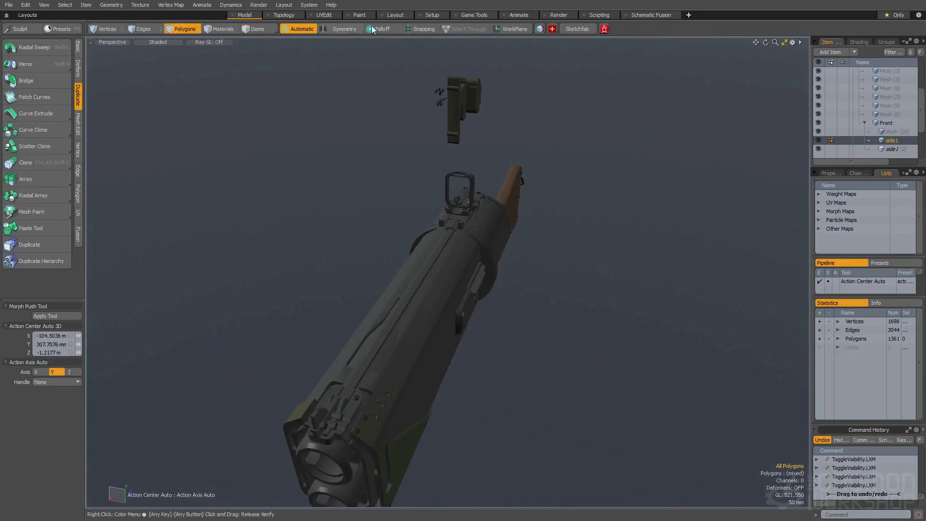
# Open the side covers by moving the timeline to frame 30 in the Animate layout
pyautogui.click(517, 15)
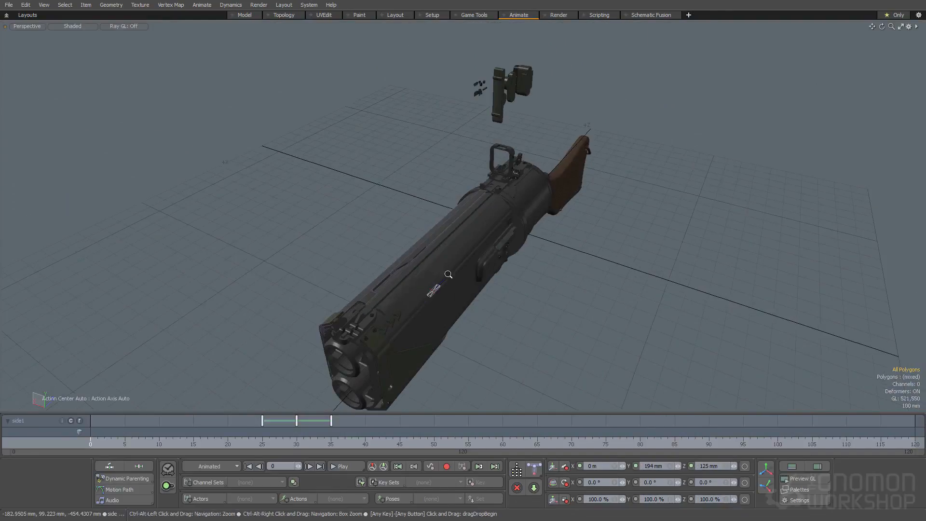
pyautogui.moveTo(288, 446); pyautogui.dragTo(310, 445)
pyautogui.keyDown('alt'); pyautogui.moveTo(578, 270); pyautogui.dragTo(461, 59); pyautogui.keyUp('alt')
pyautogui.scroll(10, 462, 60)
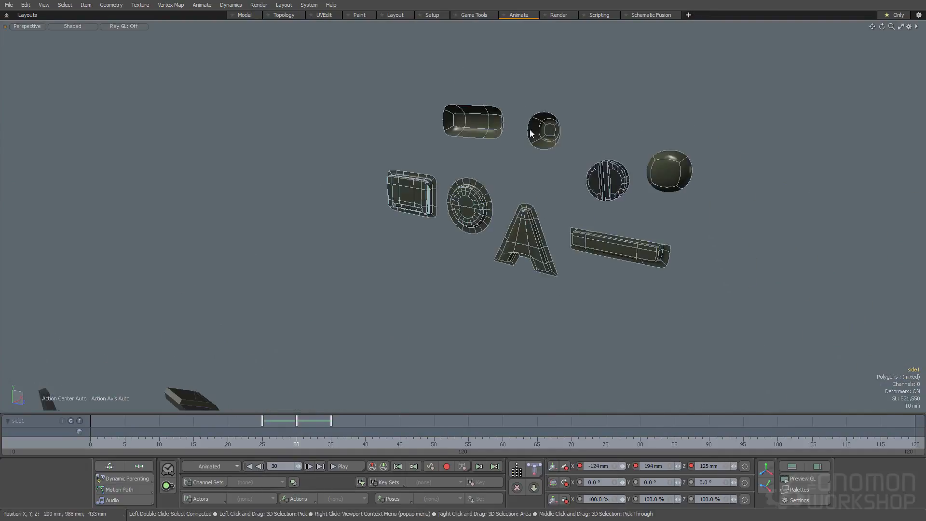
pyautogui.keyDown('ctrl'); pyautogui.keyDown('alt'); pyautogui.moveTo(581, 171); pyautogui.dragTo(471, 172); pyautogui.keyUp('alt'); pyautogui.keyUp('ctrl')
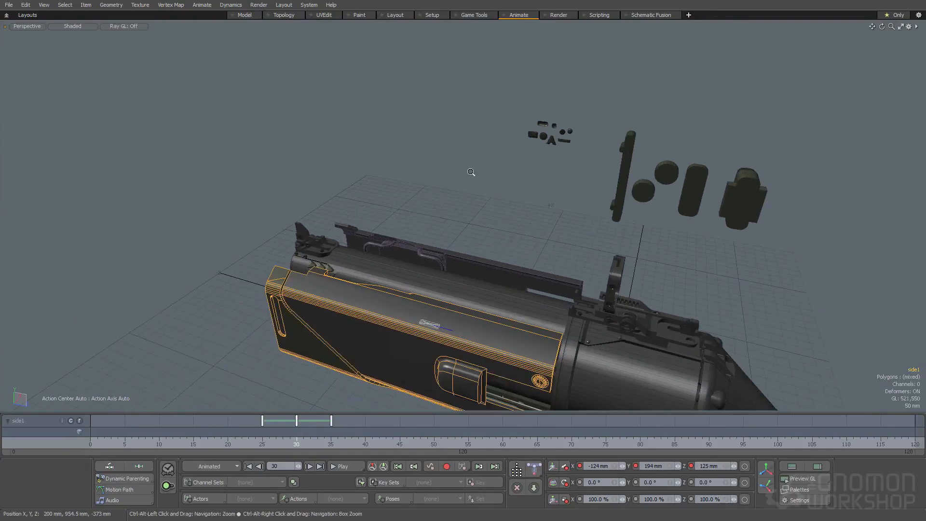
# Pick the slotted screw from the floating kit parts and place a copy inside the open side cover near its front edge
pyautogui.scroll(3, 557, 137)
pyautogui.scroll(-3, 496, 182)
pyautogui.keyDown('alt'); pyautogui.moveTo(434, 217); pyautogui.dragTo(367, 207); pyautogui.keyUp('alt')
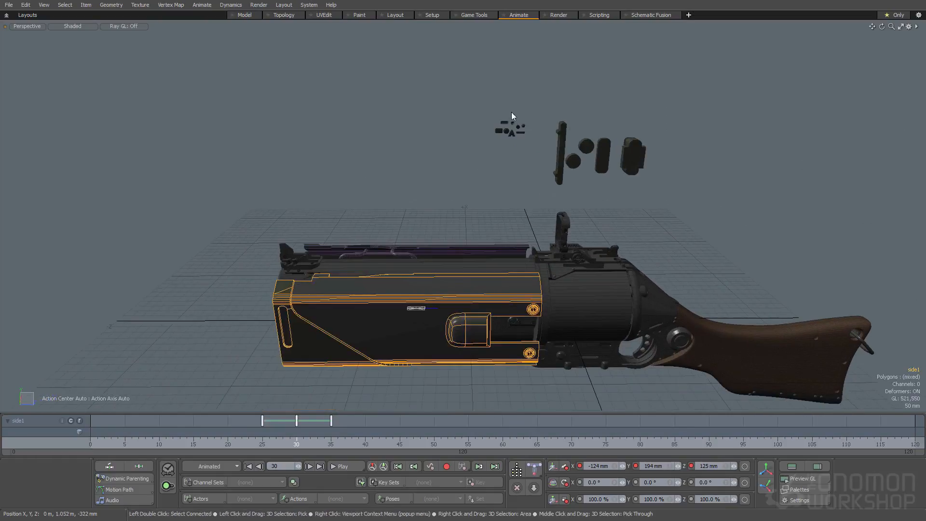
pyautogui.scroll(5, 512, 115)
pyautogui.doubleClick(531, 126)
pyautogui.keyDown('ctrl'); pyautogui.keyDown('alt'); pyautogui.moveTo(529, 129); pyautogui.dragTo(524, 221); pyautogui.keyUp('alt'); pyautogui.keyUp('ctrl')
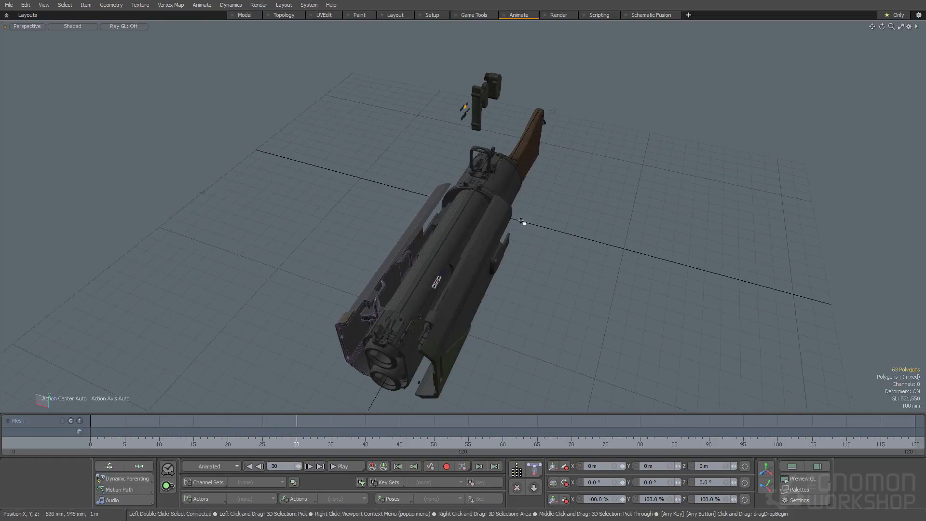
pyautogui.keyDown('alt'); pyautogui.moveTo(467, 240); pyautogui.dragTo(458, 208); pyautogui.keyUp('alt')
pyautogui.keyDown('ctrl'); pyautogui.keyDown('alt'); pyautogui.moveTo(458, 208); pyautogui.dragTo(504, 235); pyautogui.keyUp('alt'); pyautogui.keyUp('ctrl')
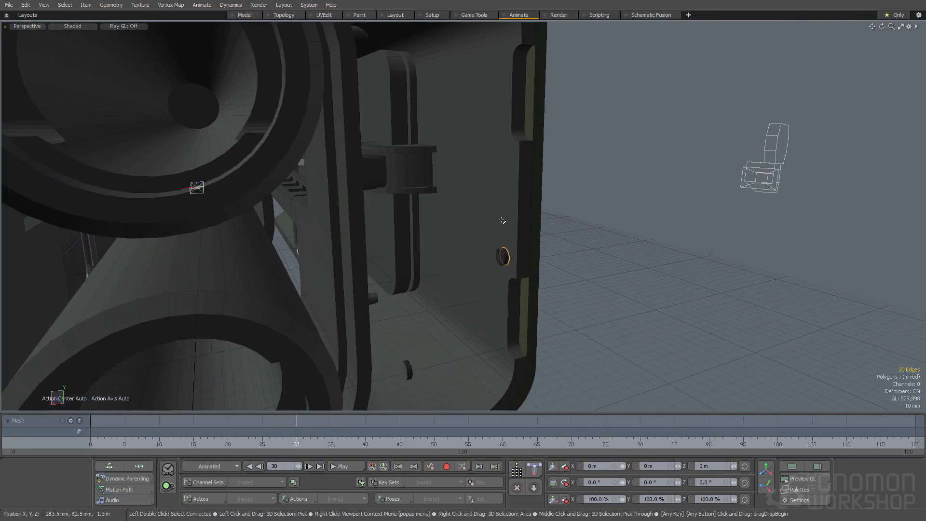
# Undo the last change and place further slotted screws on the inner side of the open cover and its hinge area
pyautogui.scroll(-3, 503, 220)
pyautogui.press('space')
pyautogui.press('space')
pyautogui.scroll(-3, 501, 215)
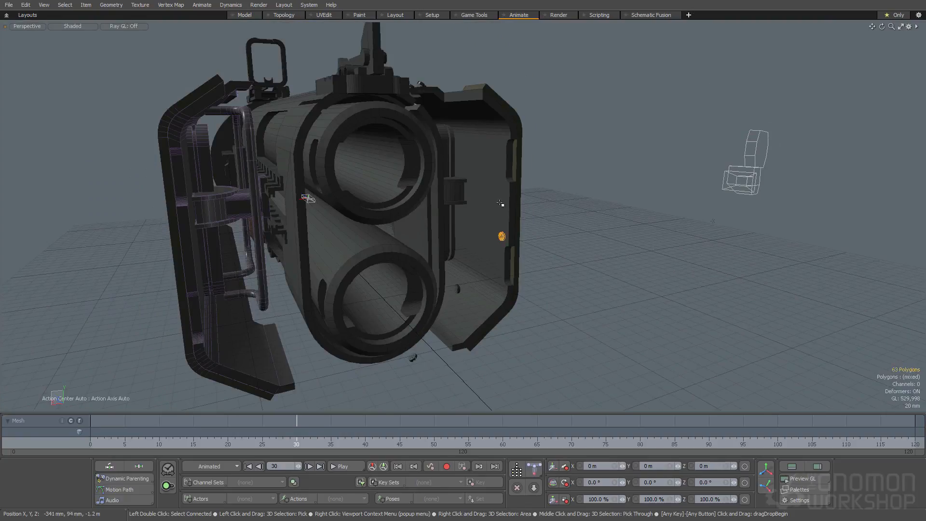
pyautogui.scroll(3, 502, 191)
pyautogui.scroll(3, 506, 192)
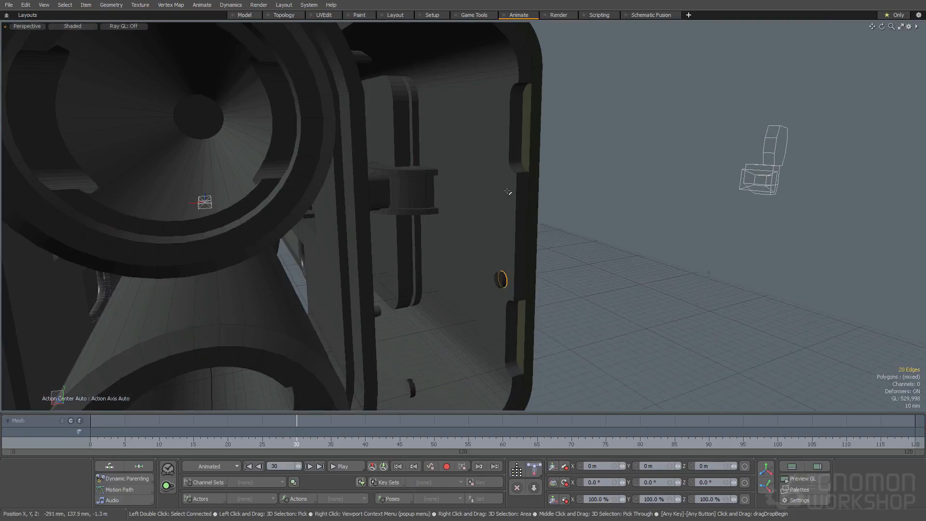
pyautogui.hotkey('ctrl', 'z')
pyautogui.keyDown('ctrl'); pyautogui.keyDown('alt'); pyautogui.moveTo(506, 191); pyautogui.dragTo(449, 227); pyautogui.keyUp('alt'); pyautogui.keyUp('ctrl')
pyautogui.press('space')
pyautogui.keyDown('ctrl'); pyautogui.keyDown('alt'); pyautogui.moveTo(535, 184); pyautogui.dragTo(349, 238); pyautogui.keyUp('alt'); pyautogui.keyUp('ctrl')
pyautogui.keyDown('alt'); pyautogui.moveTo(349, 238); pyautogui.dragTo(374, 227); pyautogui.keyUp('alt')
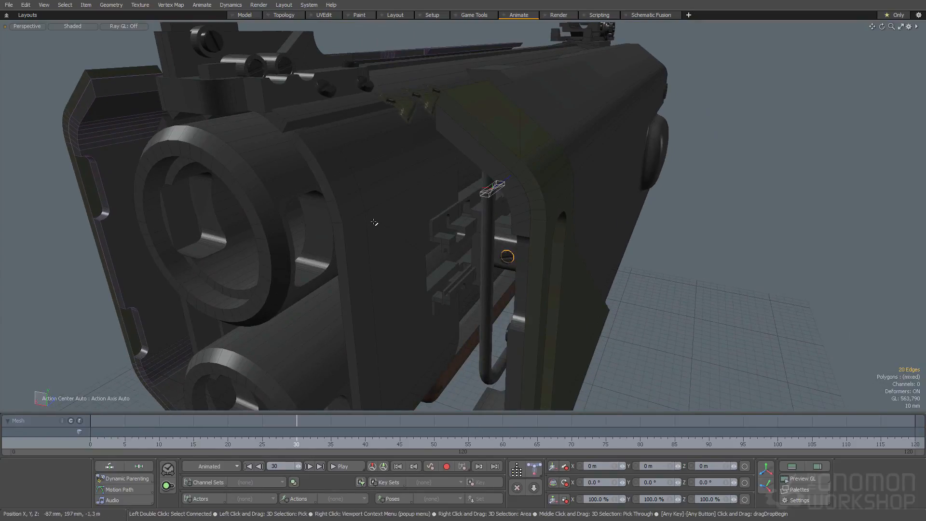
# Pick the small round recessed part from the floating kit and place a copy on the barrel just behind the front sight plate
pyautogui.moveTo(419, 196)
pyautogui.keyDown('ctrl'); pyautogui.keyDown('alt'); pyautogui.mouseDown()
pyautogui.moveTo(362, 177)
pyautogui.moveTo(406, 174)
pyautogui.moveTo(420, 204)
pyautogui.moveTo(410, 208)
pyautogui.mouseUp(); pyautogui.keyUp('alt'); pyautogui.keyUp('ctrl')
pyautogui.press('3')
pyautogui.keyDown('alt'); pyautogui.moveTo(410, 209); pyautogui.dragTo(197, 285); pyautogui.keyUp('alt')
pyautogui.scroll(8, 449, 161)
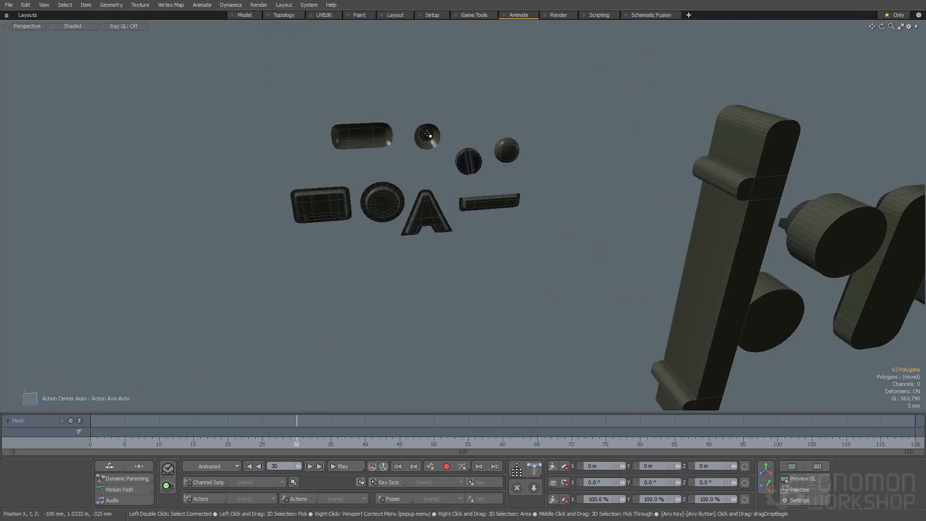
pyautogui.press('2')
pyautogui.scroll(-4, 427, 135)
pyautogui.keyDown('alt'); pyautogui.keyDown('shift'); pyautogui.moveTo(426, 134); pyautogui.dragTo(530, 96); pyautogui.keyUp('shift'); pyautogui.keyUp('alt')
pyautogui.keyDown('alt'); pyautogui.moveTo(493, 167); pyautogui.dragTo(485, 250); pyautogui.keyUp('alt')
pyautogui.scroll(4, 523, 242)
pyautogui.scroll(3, 486, 250)
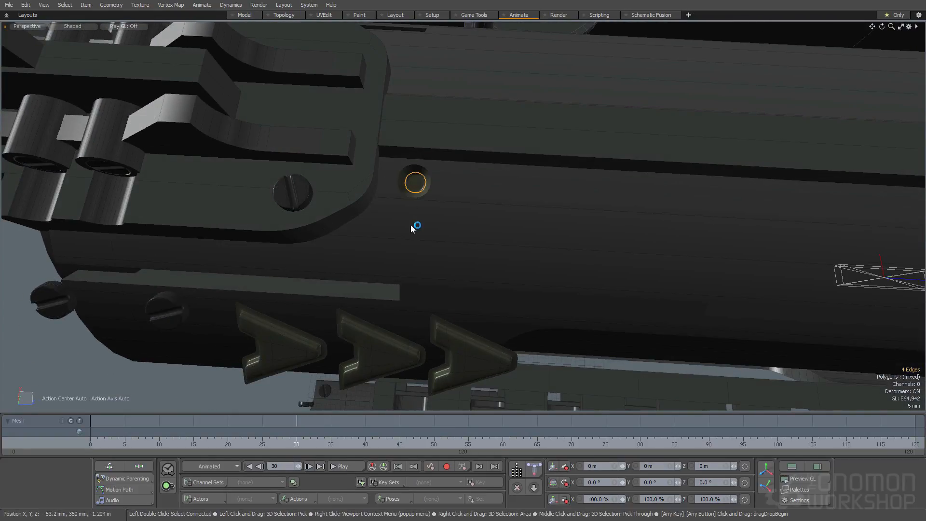
# Place further copies of the round recessed part along the top of the barrel toward the rear
pyautogui.keyDown('alt'); pyautogui.keyDown('shift'); pyautogui.moveTo(503, 211); pyautogui.dragTo(432, 209); pyautogui.keyUp('shift'); pyautogui.keyUp('alt')
pyautogui.scroll(-4, 435, 208)
pyautogui.keyDown('alt'); pyautogui.keyDown('shift'); pyautogui.moveTo(774, 242); pyautogui.dragTo(583, 221); pyautogui.keyUp('shift'); pyautogui.keyUp('alt')
pyautogui.scroll(3, 583, 222)
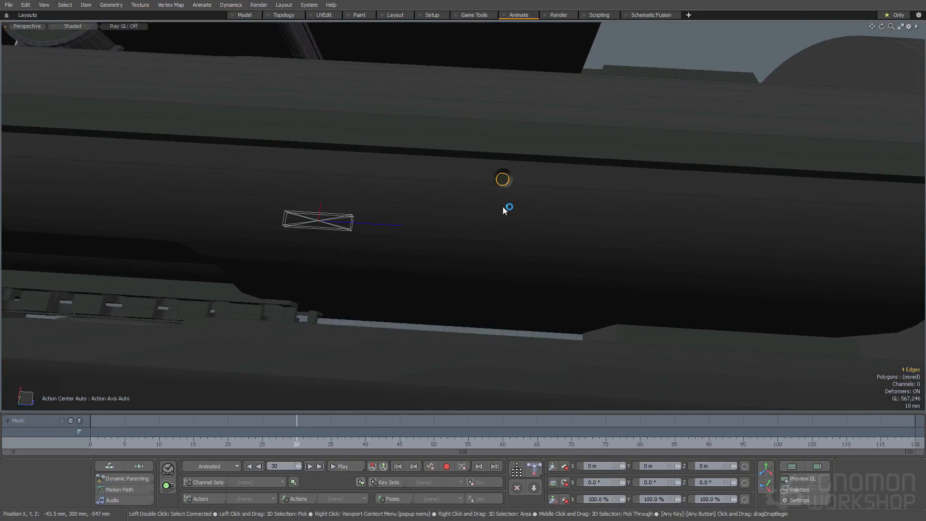
pyautogui.keyDown('alt'); pyautogui.keyDown('shift'); pyautogui.moveTo(504, 206); pyautogui.dragTo(245, 185); pyautogui.keyUp('shift'); pyautogui.keyUp('alt')
# Place copies of the round recessed part on the hinge plate inside the open cover and on the side of the front housing
pyautogui.keyDown('alt'); pyautogui.moveTo(457, 174); pyautogui.dragTo(589, 104); pyautogui.keyUp('alt')
pyautogui.keyDown('alt'); pyautogui.keyDown('shift'); pyautogui.moveTo(589, 154); pyautogui.dragTo(439, 169); pyautogui.keyUp('shift'); pyautogui.keyUp('alt')
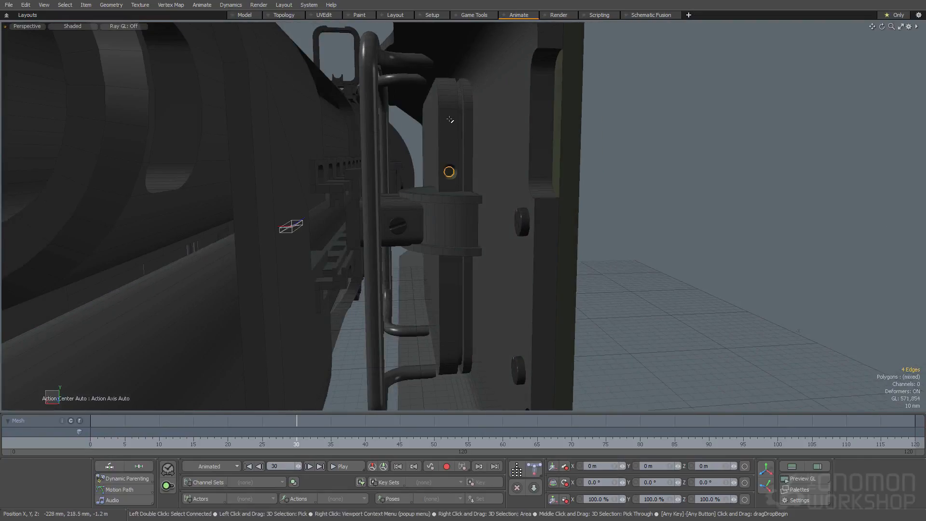
pyautogui.keyDown('alt'); pyautogui.moveTo(449, 120); pyautogui.dragTo(384, 166); pyautogui.keyUp('alt')
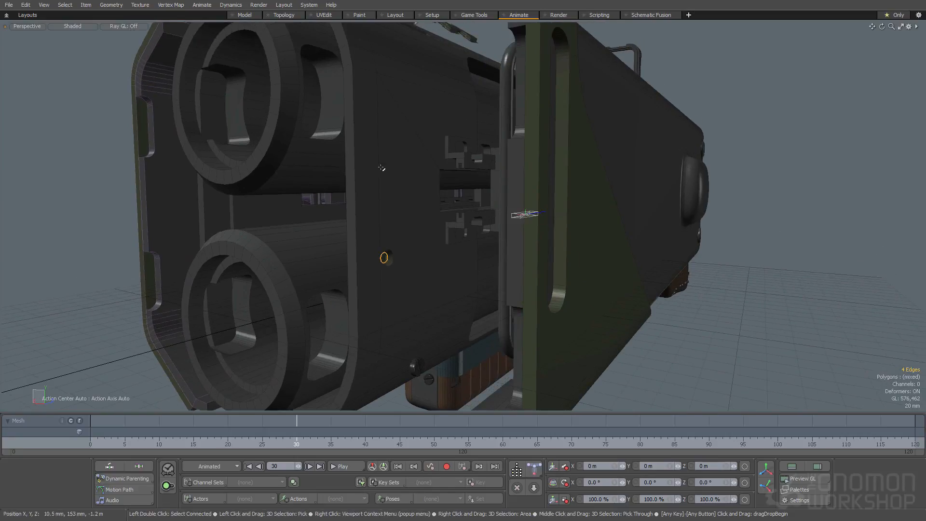
# Select the added screws and round parts on the open side cover, lassoing away those that sit on the barrel housing
pyautogui.keyDown('alt'); pyautogui.moveTo(384, 101); pyautogui.dragTo(581, 334); pyautogui.keyUp('alt')
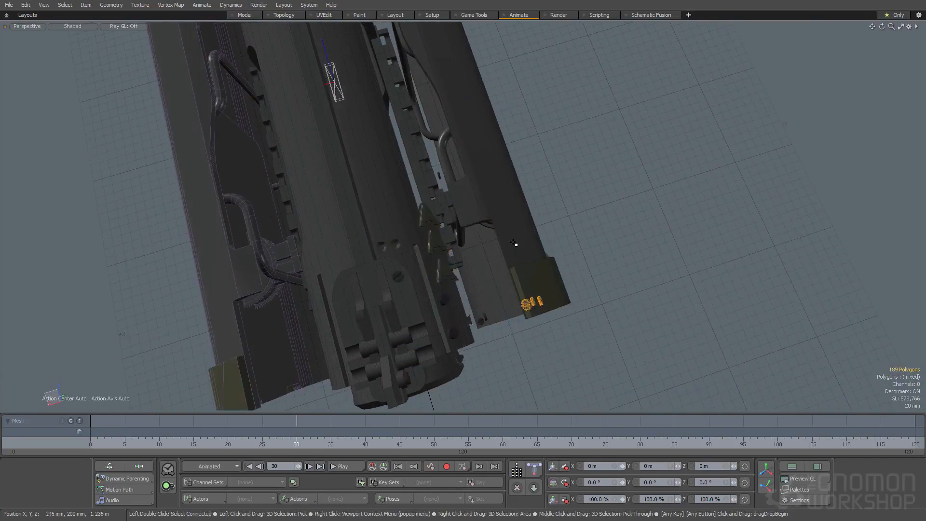
pyautogui.moveTo(524, 225); pyautogui.dragTo(523, 225, button='right')
pyautogui.scroll(-2, 492, 264)
pyautogui.keyDown('alt'); pyautogui.moveTo(486, 241); pyautogui.dragTo(456, 230); pyautogui.keyUp('alt')
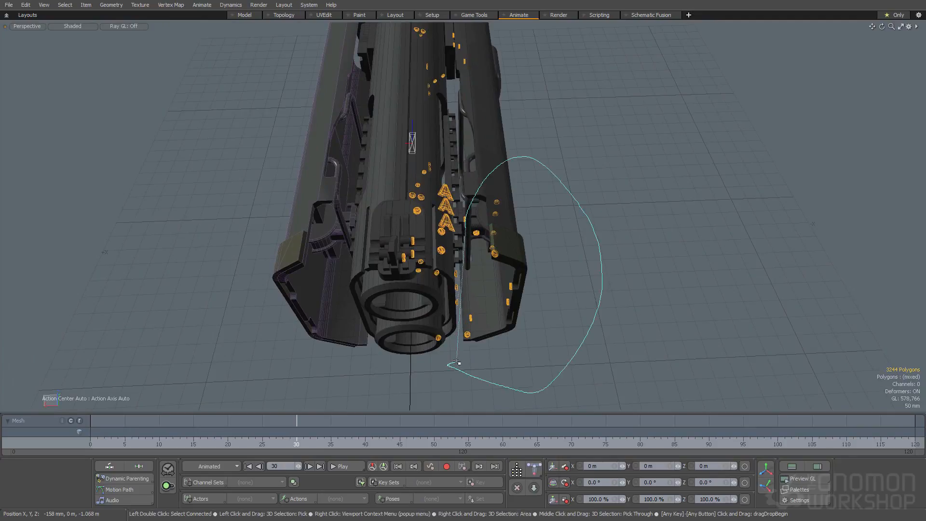
pyautogui.keyDown('alt'); pyautogui.moveTo(469, 354); pyautogui.dragTo(394, 248); pyautogui.keyUp('alt')
pyautogui.keyDown('ctrl'); pyautogui.moveTo(393, 248); pyautogui.dragTo(389, 280, button='right'); pyautogui.keyUp('ctrl')
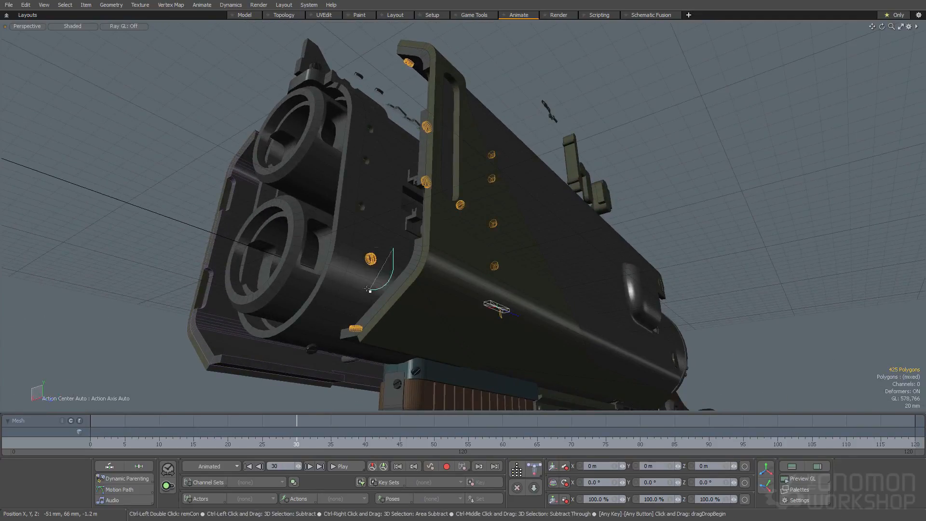
# Transfer the selected screws and round parts out of the kit mesh into the side1 cover mesh
pyautogui.keyDown('alt'); pyautogui.moveTo(416, 179); pyautogui.dragTo(473, 255); pyautogui.keyUp('alt')
pyautogui.scroll(-5, 472, 255)
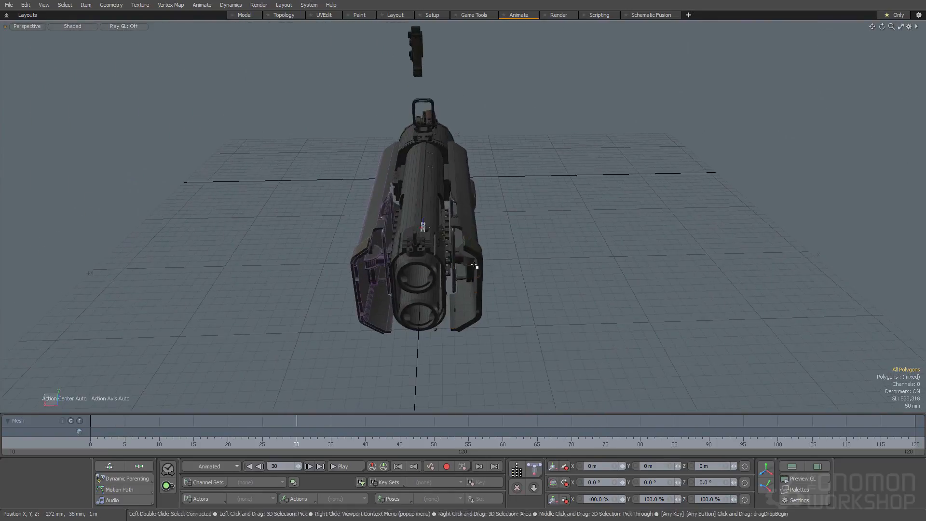
pyautogui.moveTo(520, 263)
pyautogui.keyDown('alt'); pyautogui.mouseDown()
pyautogui.moveTo(465, 268)
pyautogui.moveTo(515, 266)
pyautogui.mouseUp(); pyautogui.keyUp('alt')
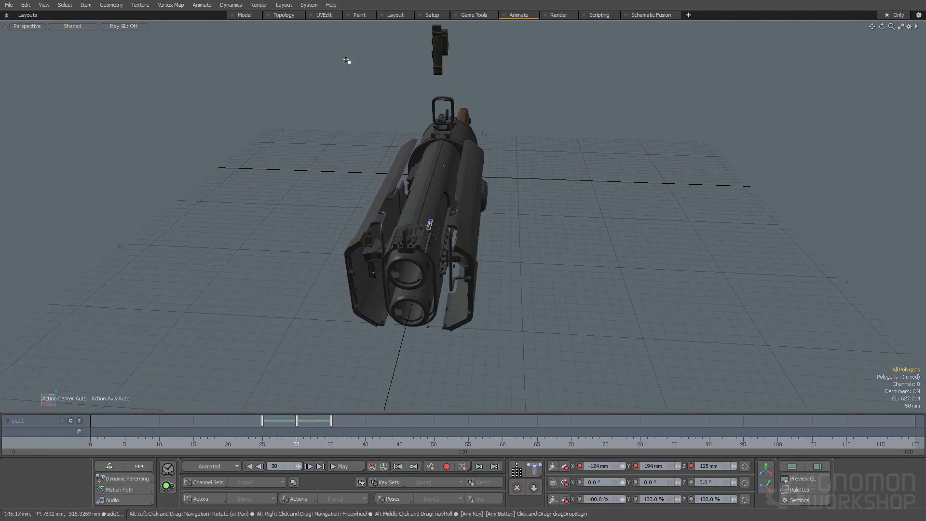
# Close the side covers by returning the Animate timeline to frame 0, and switch to the Model layout
pyautogui.click(245, 15)
pyautogui.keyDown('alt'); pyautogui.moveTo(496, 193); pyautogui.dragTo(301, 42); pyautogui.keyUp('alt')
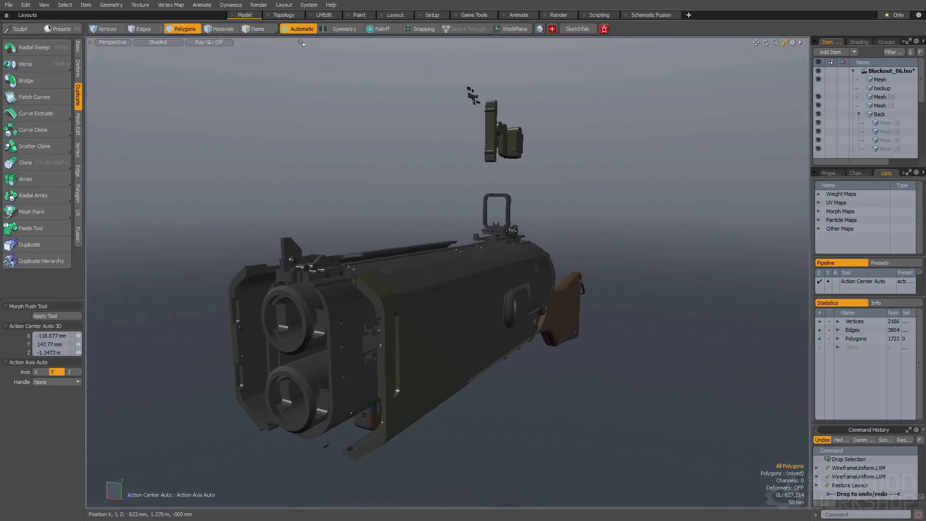
pyautogui.click(518, 15)
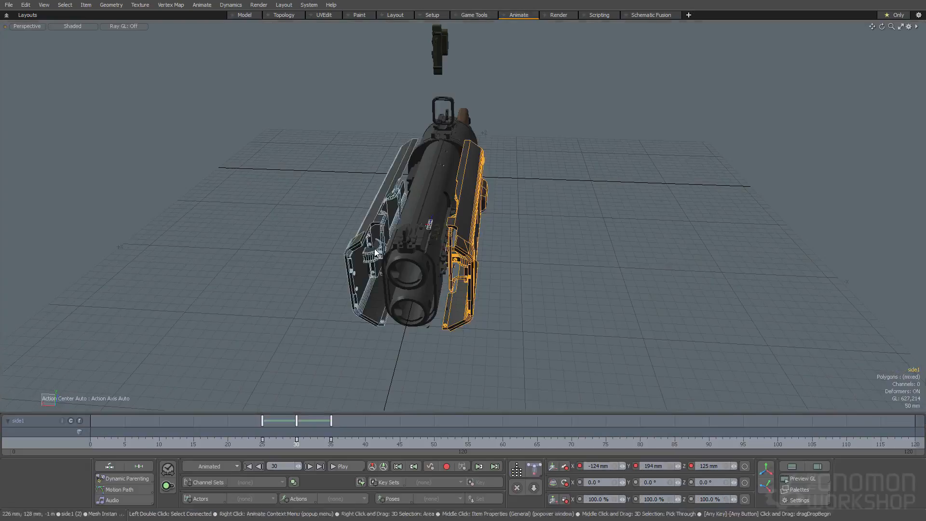
pyautogui.click(91, 439)
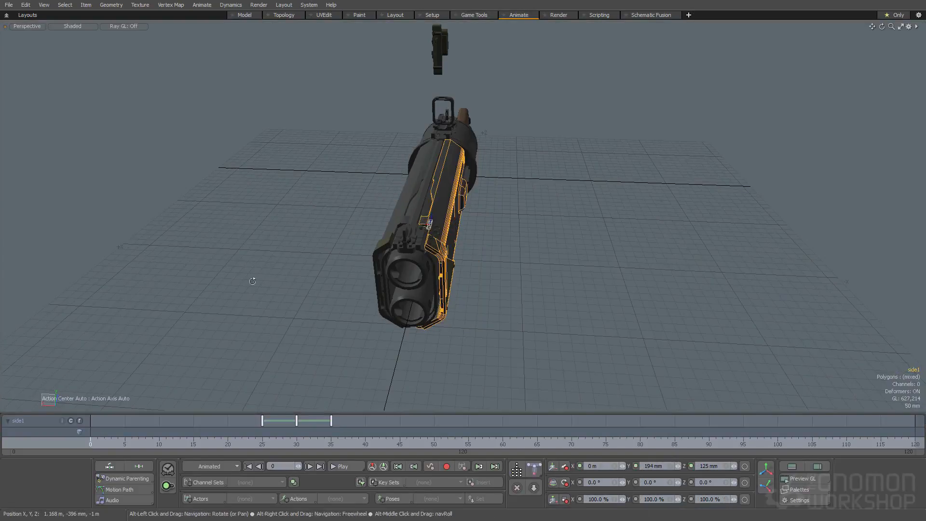
pyautogui.keyDown('alt'); pyautogui.moveTo(209, 317); pyautogui.dragTo(303, 143); pyautogui.keyUp('alt')
pyautogui.click(251, 16)
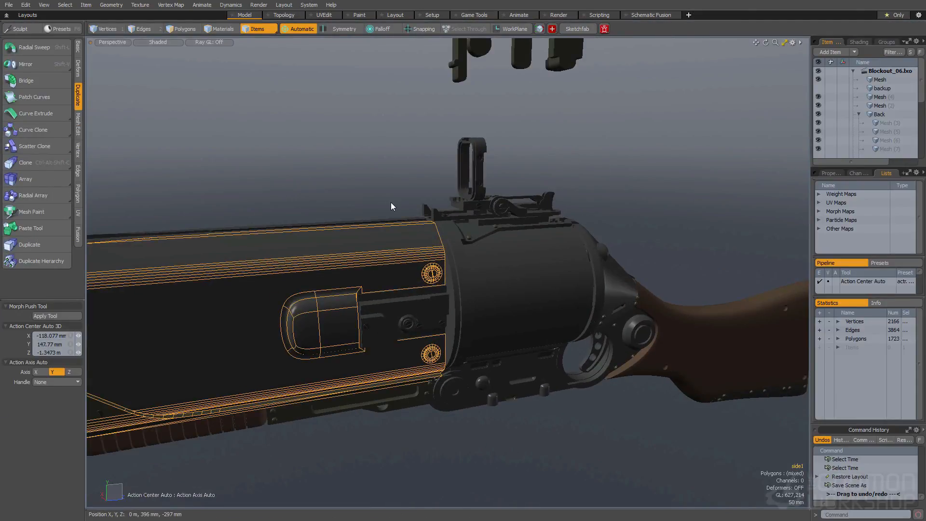
# Deselect side1 and select the domed rivet with its border edges among the floating kit parts
pyautogui.keyDown('alt'); pyautogui.moveTo(391, 202); pyautogui.dragTo(354, 184); pyautogui.keyUp('alt')
pyautogui.click(354, 184)
pyautogui.keyDown('alt'); pyautogui.keyDown('shift'); pyautogui.moveTo(367, 77); pyautogui.dragTo(360, 175); pyautogui.keyUp('shift'); pyautogui.keyUp('alt')
pyautogui.scroll(-3, 361, 175)
pyautogui.scroll(8, 365, 174)
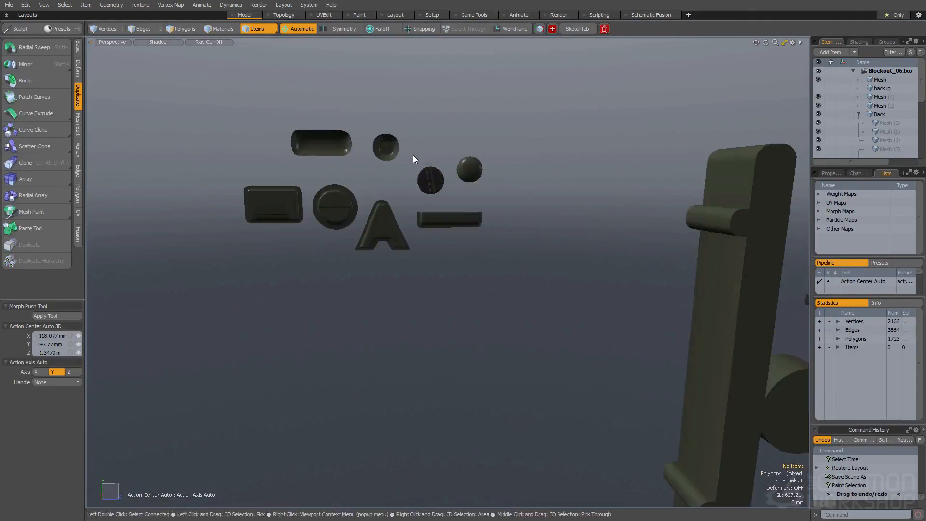
pyautogui.hotkey('ctrl', '2')
pyautogui.scroll(-3, 464, 170)
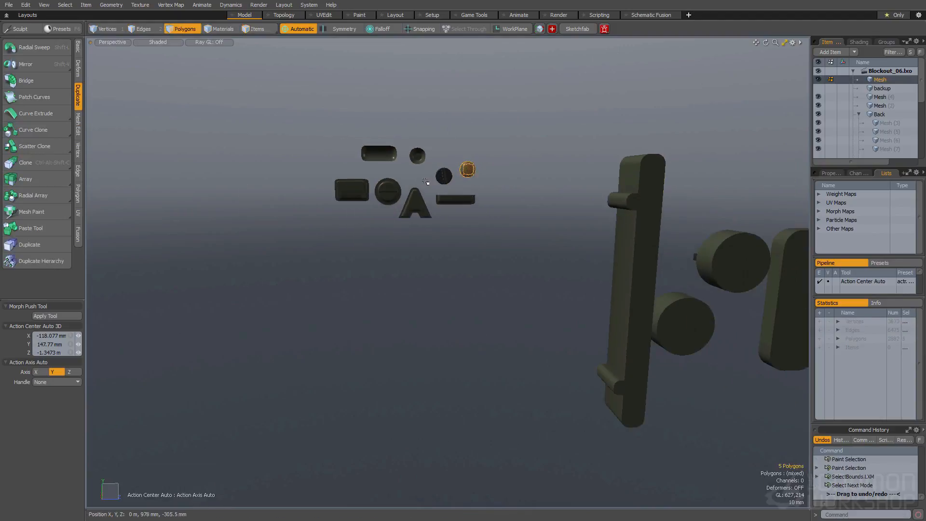
pyautogui.keyDown('ctrl'); pyautogui.keyDown('alt'); pyautogui.moveTo(431, 223); pyautogui.dragTo(379, 297); pyautogui.keyUp('alt'); pyautogui.keyUp('ctrl')
pyautogui.press('space')
pyautogui.press('space')
pyautogui.press('space')
# Place a copy of the rounded rectangular plate kit part on the green lower rail, beside the two rivets behind the wooden grip
pyautogui.keyDown('alt'); pyautogui.moveTo(394, 235); pyautogui.dragTo(114, 242); pyautogui.keyUp('alt')
pyautogui.press('space')
pyautogui.press('space')
pyautogui.press('space')
pyautogui.keyDown('alt'); pyautogui.moveTo(275, 239); pyautogui.dragTo(143, 318); pyautogui.keyUp('alt')
pyautogui.keyDown('alt'); pyautogui.keyDown('shift'); pyautogui.moveTo(337, 140); pyautogui.dragTo(309, 316); pyautogui.keyUp('shift'); pyautogui.keyUp('alt')
pyautogui.keyDown('alt'); pyautogui.moveTo(304, 213); pyautogui.dragTo(482, 111); pyautogui.keyUp('alt')
pyautogui.keyDown('alt'); pyautogui.moveTo(366, 241); pyautogui.dragTo(388, 263); pyautogui.keyUp('alt')
pyautogui.scroll(5, 389, 304)
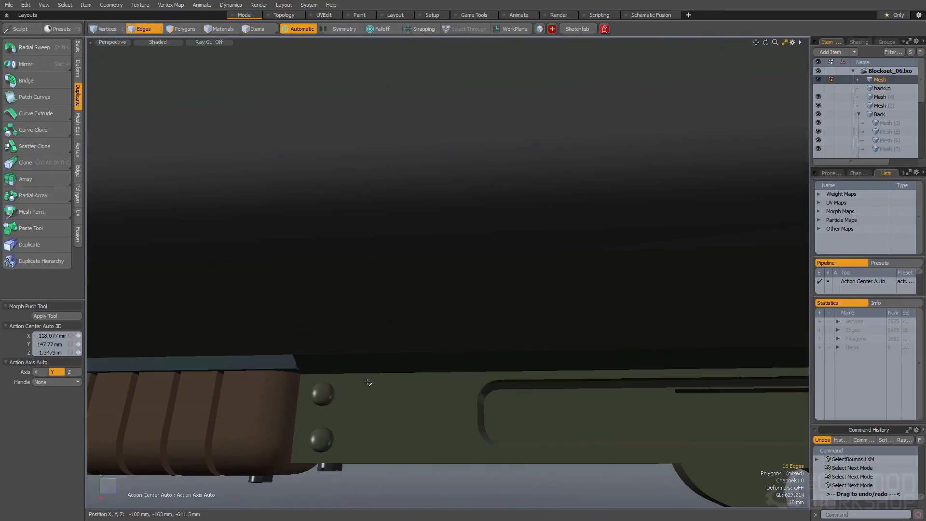
pyautogui.scroll(2, 397, 414)
# Scale the rectangular plate up uniformly, push it -600 um along X and shift it 1.5 mm along Z
pyautogui.press('e')
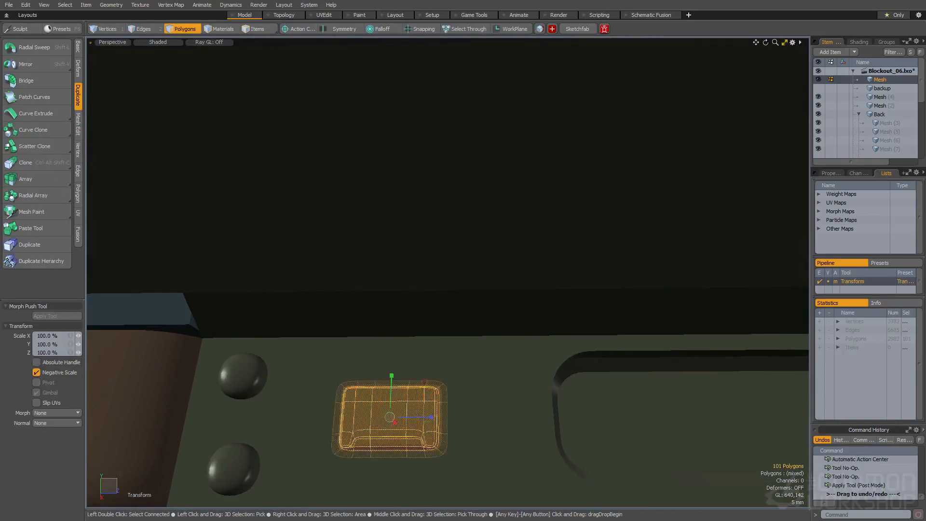
pyautogui.moveTo(389, 416); pyautogui.dragTo(447, 417)
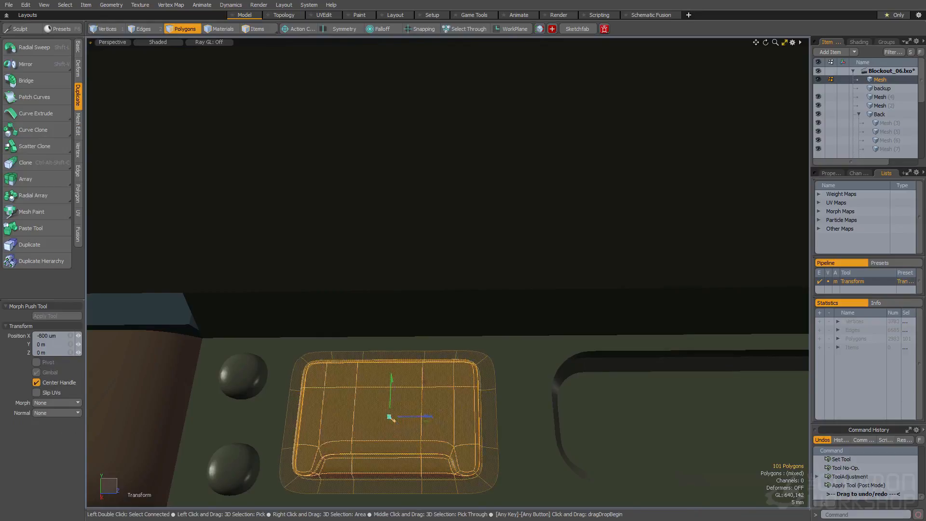
pyautogui.press('space')
pyautogui.press('space')
pyautogui.press('space')
pyautogui.scroll(-4, 388, 418)
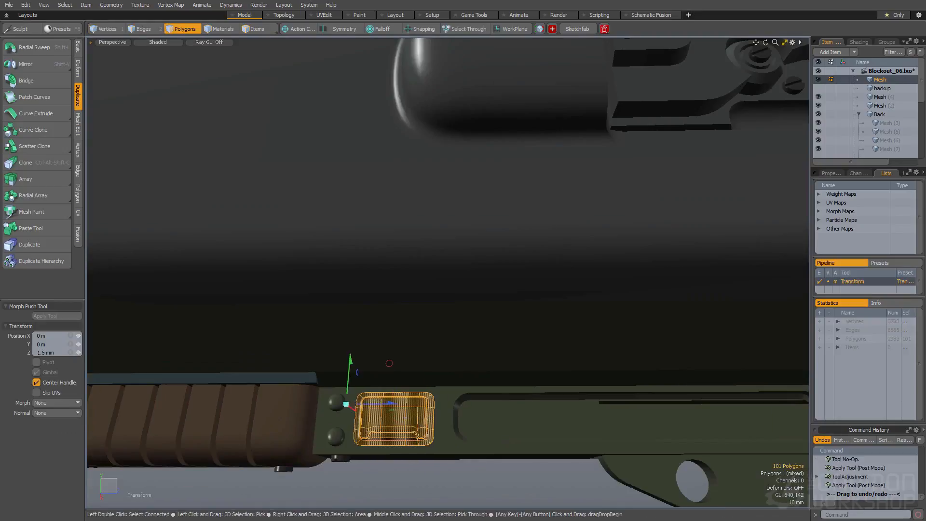
# Place a second copy of the enlarged rectangular plate near the rear end of the lower rail
pyautogui.click(413, 429)
pyautogui.scroll(-4, 413, 429)
pyautogui.hotkey('alt', '2')
pyautogui.moveTo(400, 417)
pyautogui.keyDown('alt'); pyautogui.mouseDown()
pyautogui.moveTo(410, 412)
pyautogui.moveTo(343, 399)
pyautogui.moveTo(383, 432)
pyautogui.moveTo(370, 430)
pyautogui.moveTo(298, 386)
pyautogui.mouseUp(); pyautogui.keyUp('alt')
pyautogui.scroll(4, 384, 433)
pyautogui.press('3')
pyautogui.press('w')
pyautogui.press('q')
# Select the domed rivet in the floating kit together with its boundary, ready for copying
pyautogui.scroll(-6, 356, 427)
pyautogui.keyDown('alt'); pyautogui.keyDown('shift'); pyautogui.moveTo(420, 155); pyautogui.dragTo(415, 270); pyautogui.keyUp('shift'); pyautogui.keyUp('alt')
pyautogui.scroll(2, 406, 189)
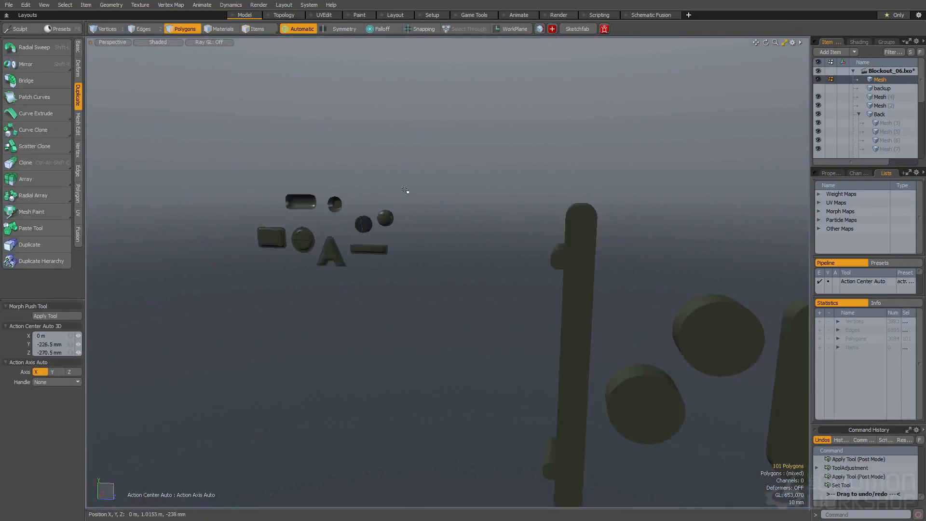
pyautogui.scroll(3, 406, 190)
pyautogui.click(380, 228)
pyautogui.hotkey('ctrl', '2')
pyautogui.scroll(-4, 379, 230)
pyautogui.keyDown('alt'); pyautogui.moveTo(378, 229); pyautogui.dragTo(361, 305); pyautogui.keyUp('alt')
pyautogui.press('space')
pyautogui.press('space')
pyautogui.press('space')
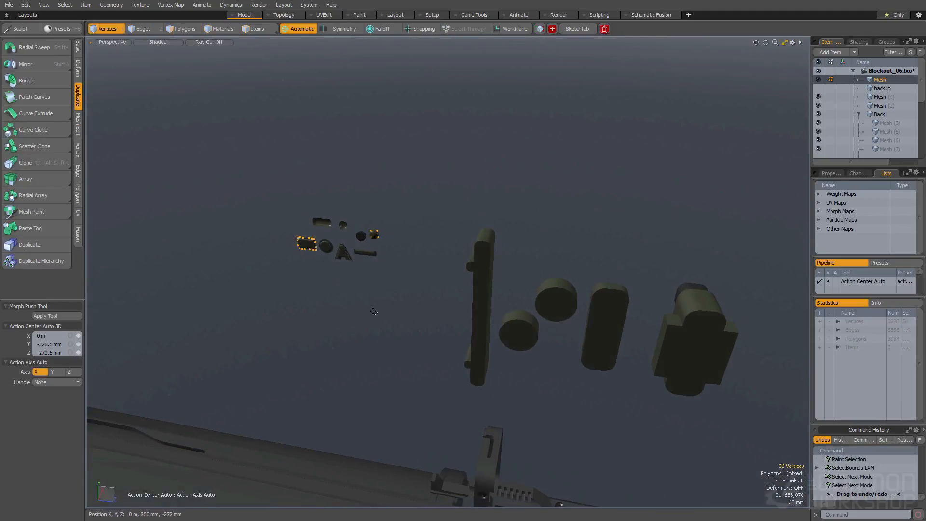
# Place a copy of the domed rivet on the upper rear corner of the raised housing on the side cover
pyautogui.scroll(-2, 366, 349)
pyautogui.keyDown('alt'); pyautogui.keyDown('shift'); pyautogui.moveTo(365, 349); pyautogui.dragTo(475, 265); pyautogui.keyUp('shift'); pyautogui.keyUp('alt')
pyautogui.moveTo(475, 265)
pyautogui.keyDown('ctrl'); pyautogui.keyDown('alt'); pyautogui.mouseDown()
pyautogui.moveTo(515, 266)
pyautogui.moveTo(461, 262)
pyautogui.mouseUp(); pyautogui.keyUp('alt'); pyautogui.keyUp('ctrl')
pyautogui.keyDown('ctrl'); pyautogui.keyDown('alt'); pyautogui.moveTo(518, 250); pyautogui.dragTo(467, 261); pyautogui.keyUp('alt'); pyautogui.keyUp('ctrl')
pyautogui.press('space')
pyautogui.press('space')
pyautogui.press('space')
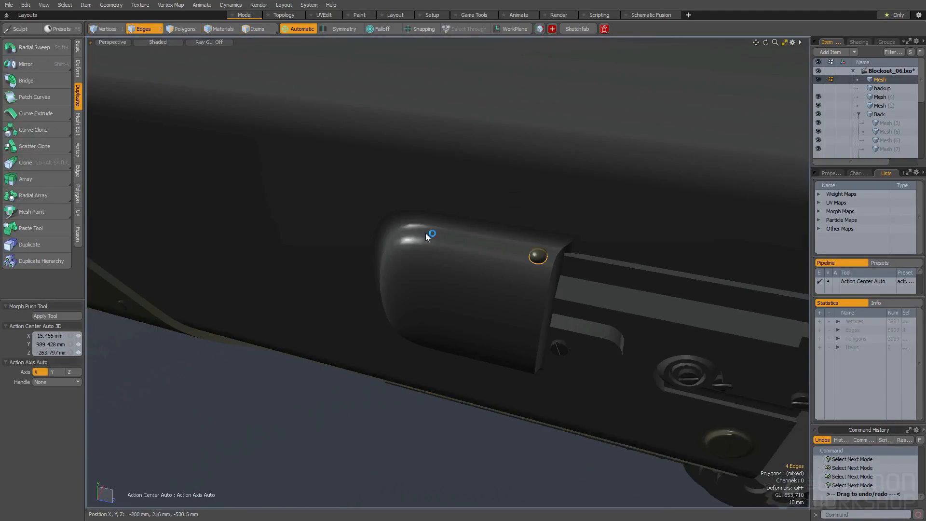
# Place domed rivets at the remaining corners of the raised housing and on the cover detail behind it, and drop the selection
pyautogui.keyDown('alt'); pyautogui.moveTo(435, 293); pyautogui.dragTo(520, 242); pyautogui.keyUp('alt')
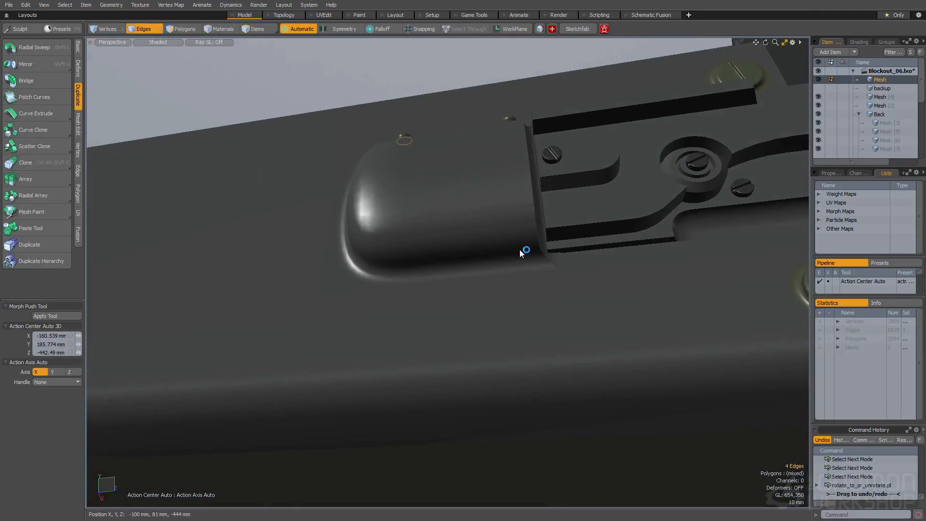
pyautogui.keyDown('alt'); pyautogui.moveTo(403, 266); pyautogui.dragTo(393, 240); pyautogui.keyUp('alt')
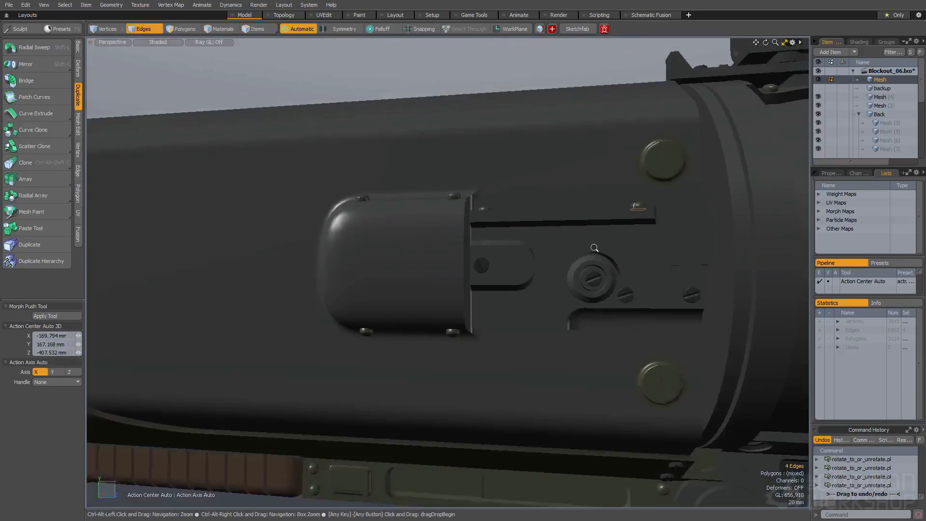
pyautogui.keyDown('alt'); pyautogui.moveTo(593, 248); pyautogui.dragTo(378, 266); pyautogui.keyUp('alt')
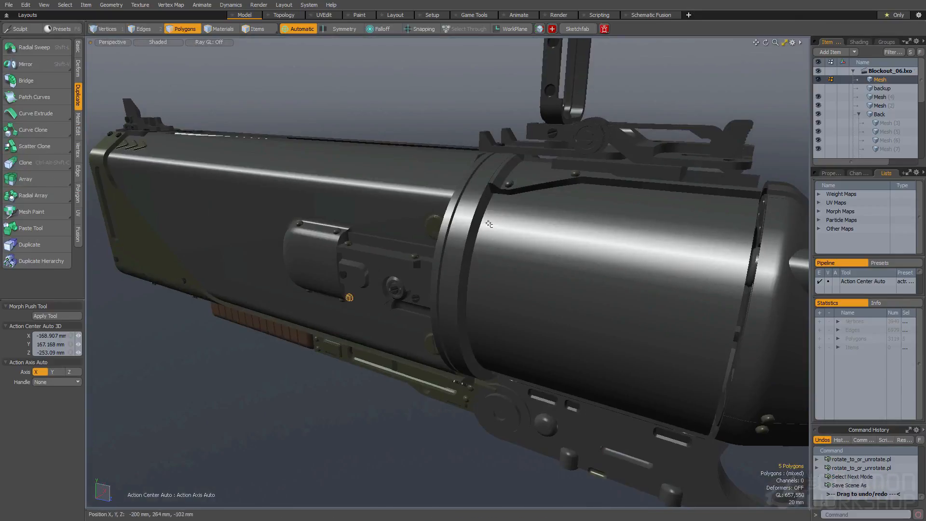
pyautogui.press('Escape')
pyautogui.keyDown('alt'); pyautogui.moveTo(466, 302); pyautogui.dragTo(490, 265); pyautogui.keyUp('alt')
# Select the mesh containing the cylindrical drum and add a 100 mm cube primitive to it
pyautogui.press('space')
pyautogui.press('5')
pyautogui.click(462, 264)
pyautogui.press('space')
pyautogui.keyDown('alt'); pyautogui.moveTo(436, 274); pyautogui.dragTo(429, 277); pyautogui.keyUp('alt')
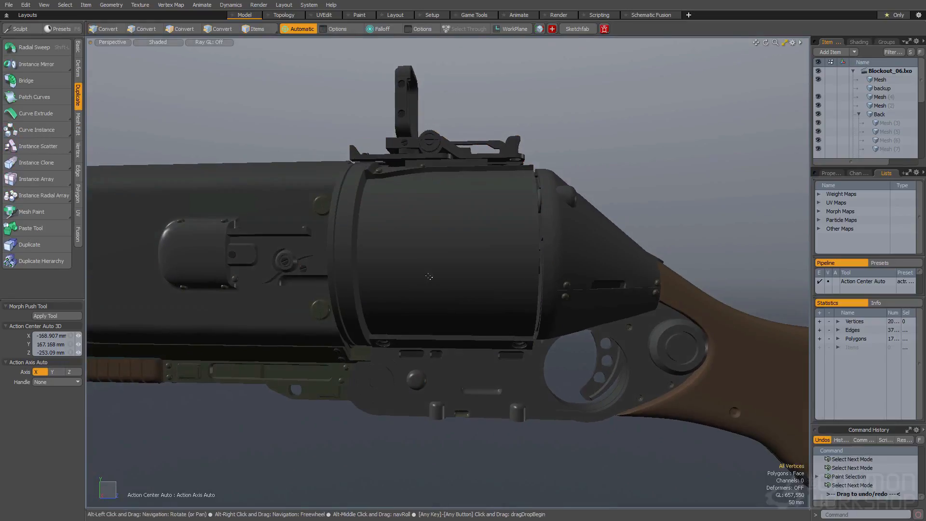
pyautogui.hotkey('shift', 'c')
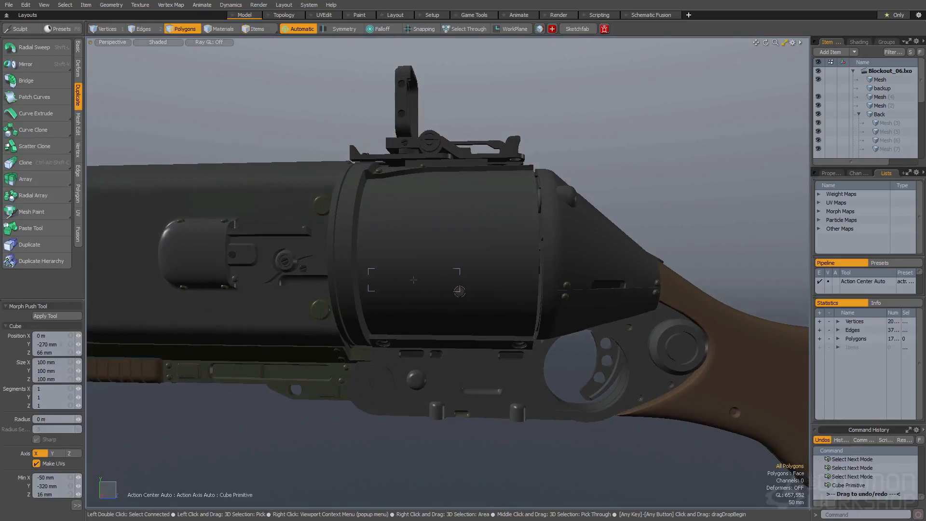
# Select the new cube, reshape it into a flat box and move it out beside the cylindrical drum
pyautogui.keyDown('alt'); pyautogui.moveTo(504, 309); pyautogui.dragTo(410, 293); pyautogui.keyUp('alt')
pyautogui.keyDown('alt'); pyautogui.moveTo(410, 292); pyautogui.dragTo(424, 327); pyautogui.keyUp('alt')
pyautogui.press('space')
pyautogui.doubleClick(436, 313)
pyautogui.press('w')
pyautogui.moveTo(416, 299); pyautogui.dragTo(429, 350)
pyautogui.press('space')
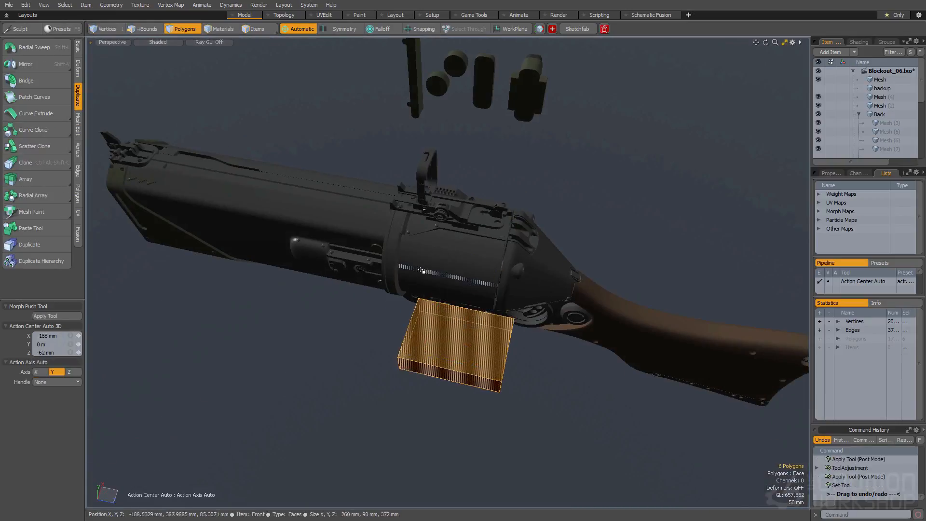
# Bevel all edges of the flat box with a 38.5 mm round inset at round level 5
pyautogui.scroll(3, 427, 316)
pyautogui.hotkey('alt', '2')
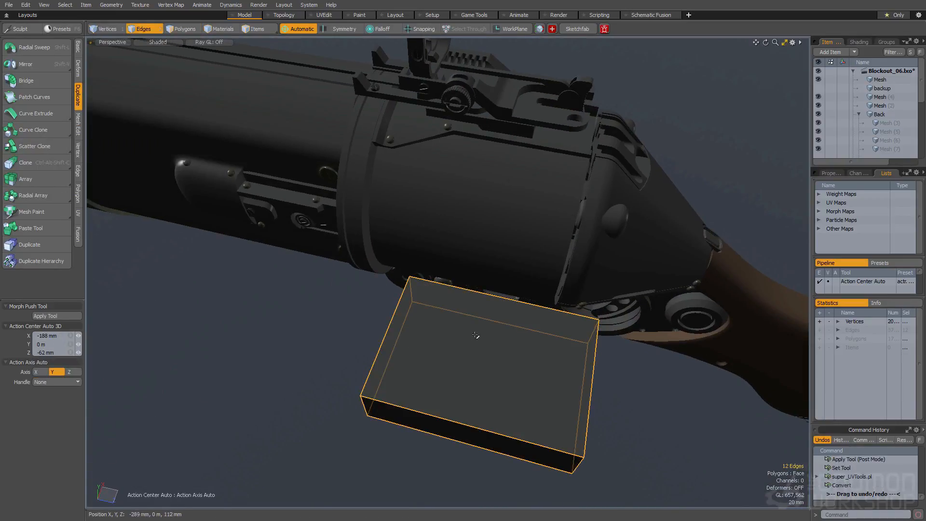
pyautogui.press('b')
pyautogui.moveTo(530, 378); pyautogui.dragTo(550, 381)
pyautogui.keyDown('alt'); pyautogui.moveTo(434, 338); pyautogui.dragTo(603, 270); pyautogui.keyUp('alt')
pyautogui.scroll(3, 544, 313)
pyautogui.moveTo(520, 299); pyautogui.dragTo(550, 298)
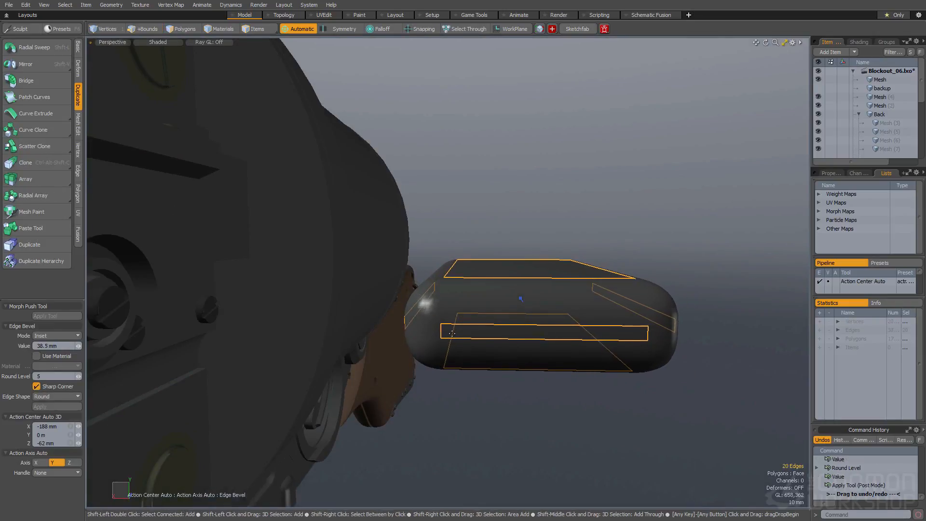
# Select the whole rounded block and move it in against the side of the cylindrical drum
pyautogui.doubleClick(477, 329)
pyautogui.press('w')
pyautogui.moveTo(483, 348); pyautogui.dragTo(434, 355)
pyautogui.scroll(-3, 383, 328)
pyautogui.keyDown('alt'); pyautogui.moveTo(433, 355); pyautogui.dragTo(381, 323); pyautogui.keyUp('alt')
pyautogui.press('w')
pyautogui.moveTo(380, 323); pyautogui.dragTo(408, 395)
pyautogui.keyDown('alt'); pyautogui.moveTo(408, 395); pyautogui.dragTo(639, 375); pyautogui.keyUp('alt')
pyautogui.press('q')
# Scale the rounded block to better fit the side of the drum
pyautogui.scroll(5, 410, 304)
pyautogui.keyDown('alt'); pyautogui.moveTo(410, 305); pyautogui.dragTo(475, 322); pyautogui.keyUp('alt')
pyautogui.press('r')
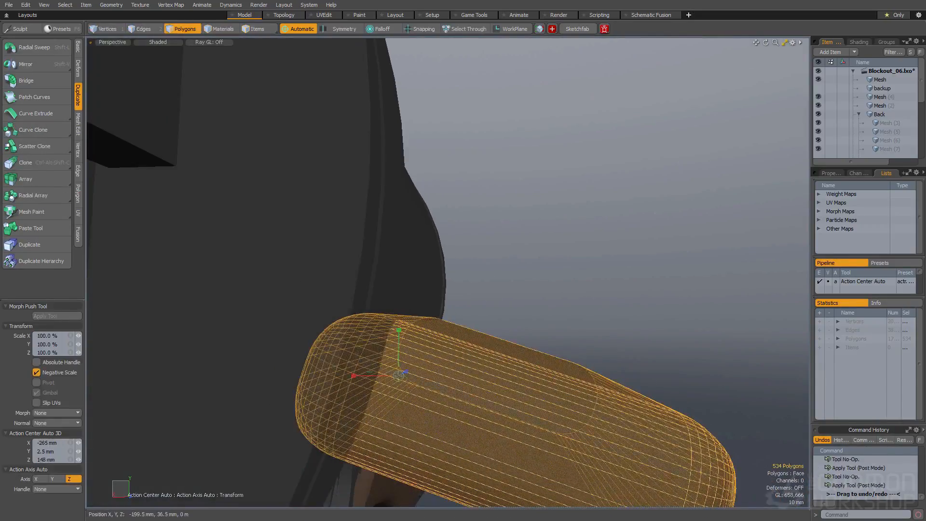
pyautogui.hotkey('ctrl', 'z')
pyautogui.press('Escape')
pyautogui.press('r')
pyautogui.click(406, 376)
pyautogui.moveTo(412, 379)
pyautogui.mouseDown()
pyautogui.moveTo(361, 377)
pyautogui.moveTo(269, 396)
pyautogui.moveTo(355, 355)
pyautogui.moveTo(309, 357)
pyautogui.moveTo(389, 352)
pyautogui.moveTo(410, 366)
pyautogui.mouseUp()
# Rotate the rounded block and move it so that it overlaps the lower side of the drum
pyautogui.press('e')
pyautogui.click(449, 413)
pyautogui.keyDown('alt'); pyautogui.moveTo(449, 413); pyautogui.dragTo(432, 422); pyautogui.keyUp('alt')
pyautogui.press('w')
pyautogui.moveTo(431, 379); pyautogui.dragTo(411, 400)
pyautogui.keyDown('alt'); pyautogui.moveTo(411, 400); pyautogui.dragTo(340, 252); pyautogui.keyUp('alt')
pyautogui.moveTo(534, 214); pyautogui.dragTo(436, 258)
# Add an edge loop around the cylindrical drum with Loop Slice at the 30% position
pyautogui.press('q')
pyautogui.hotkey('ctrl', 'b')
pyautogui.hotkey('alt', 'c')
pyautogui.moveTo(362, 203)
pyautogui.mouseDown()
pyautogui.moveTo(365, 152)
pyautogui.moveTo(406, 138)
pyautogui.mouseUp()
pyautogui.press('space')
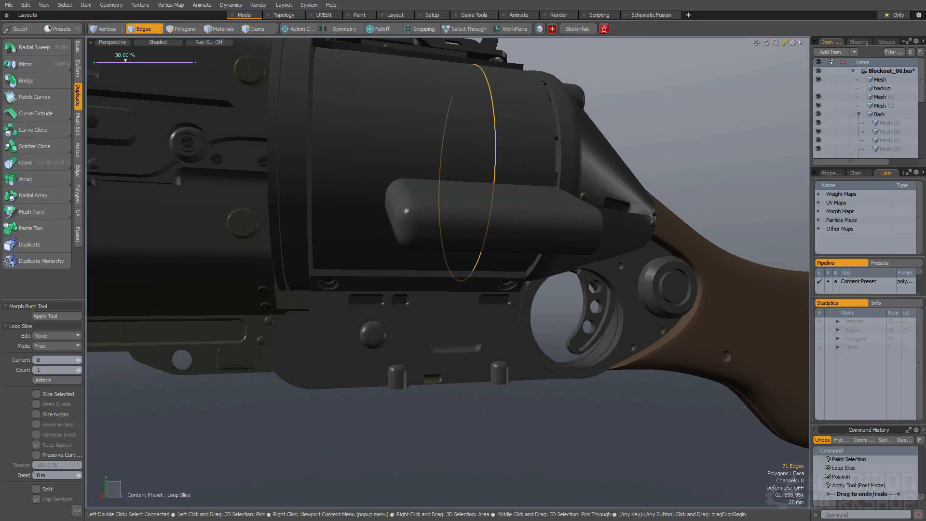
# Select the connected polygons of the rounded block and mirror them to the opposite side of the drum
pyautogui.press(']')
pyautogui.keyDown('alt'); pyautogui.moveTo(452, 217); pyautogui.dragTo(441, 217); pyautogui.keyUp('alt')
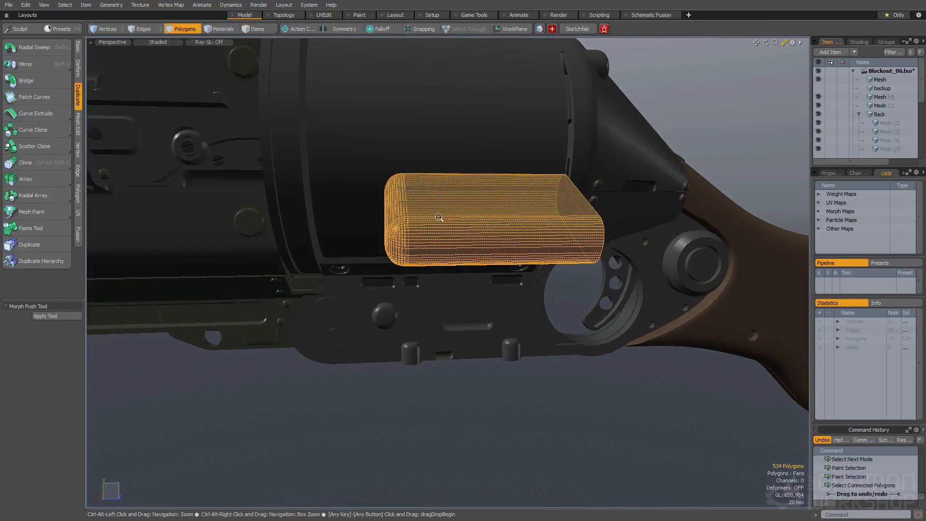
pyautogui.keyDown('alt'); pyautogui.moveTo(438, 168); pyautogui.dragTo(418, 248); pyautogui.keyUp('alt')
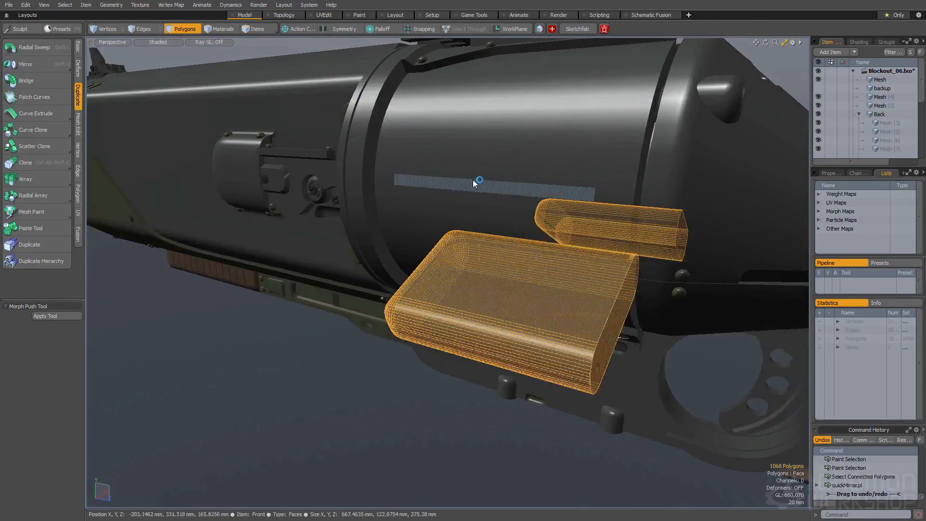
# Subtract the two rounded blocks from the drum to leave recesses on both sides, and isolate its mesh
pyautogui.keyDown('alt'); pyautogui.moveTo(473, 178); pyautogui.dragTo(496, 150); pyautogui.keyUp('alt')
pyautogui.scroll(-4, 496, 151)
pyautogui.moveTo(368, 223)
pyautogui.keyDown('alt'); pyautogui.mouseDown()
pyautogui.moveTo(367, 268)
pyautogui.moveTo(410, 268)
pyautogui.mouseUp(); pyautogui.keyUp('alt')
pyautogui.scroll(5, 469, 209)
pyautogui.click(469, 209)
pyautogui.press('h')
pyautogui.keyDown('alt'); pyautogui.moveTo(462, 160); pyautogui.dragTo(424, 202); pyautogui.keyUp('alt')
# Select the connected polygons of the notched inner cylinder and cut them out into a new mesh layer
pyautogui.click(581, 249)
pyautogui.doubleClick(573, 206)
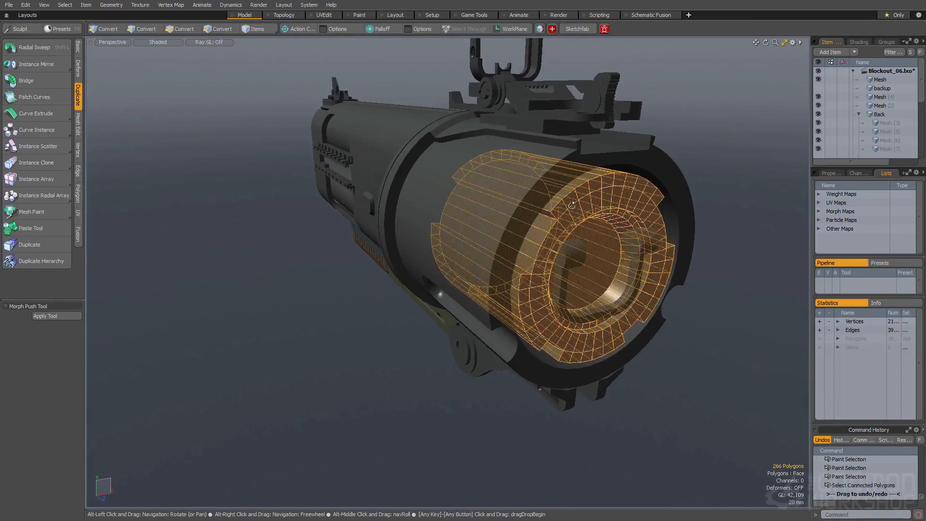
pyautogui.keyDown('alt'); pyautogui.moveTo(573, 206); pyautogui.dragTo(554, 248); pyautogui.keyUp('alt')
pyautogui.keyDown('alt'); pyautogui.moveTo(650, 244); pyautogui.dragTo(605, 241); pyautogui.keyUp('alt')
pyautogui.keyDown('ctrl'); pyautogui.keyDown('alt'); pyautogui.moveTo(605, 241); pyautogui.dragTo(585, 249); pyautogui.keyUp('alt'); pyautogui.keyUp('ctrl')
pyautogui.press('n')
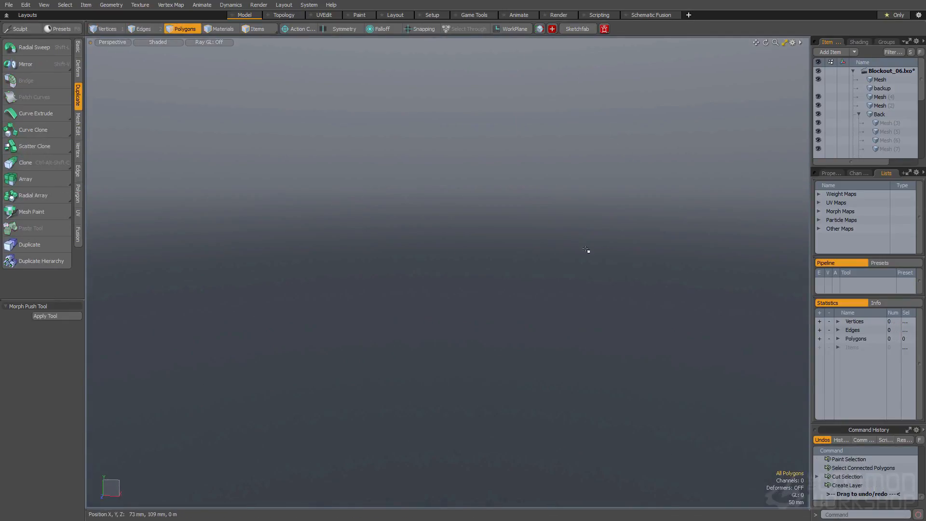
# Go through the mesh items one by one and make the Front mesh the active one
pyautogui.click(879, 80)
pyautogui.click(870, 98)
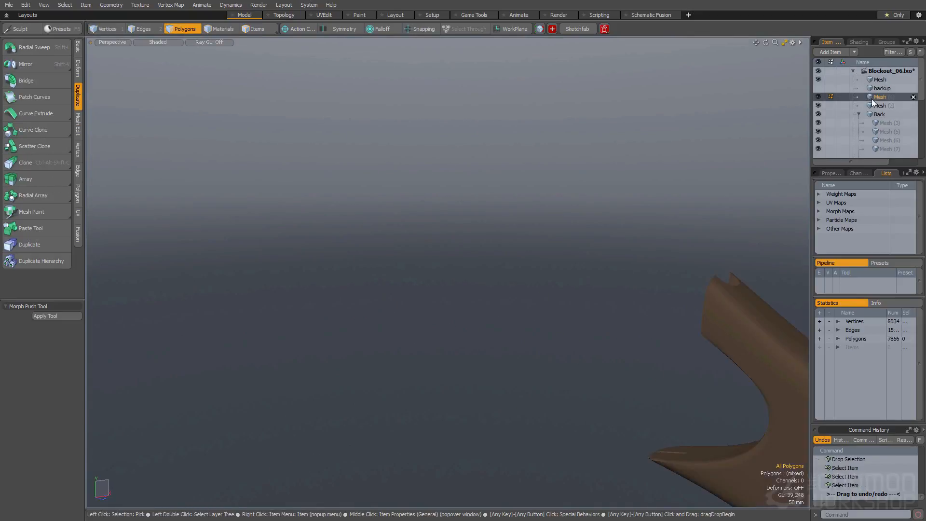
pyautogui.click(874, 112)
pyautogui.click(877, 107)
pyautogui.click(879, 115)
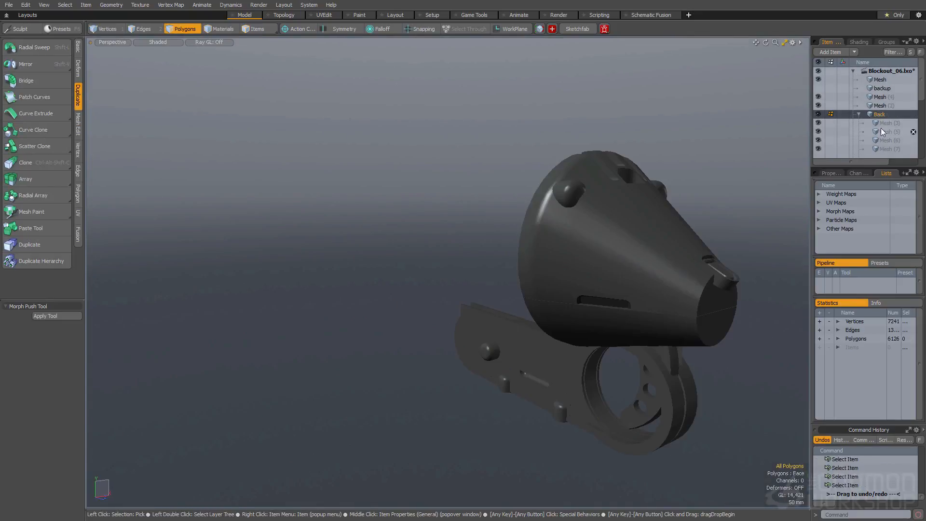
pyautogui.scroll(-2, 880, 126)
pyautogui.click(881, 123)
pyautogui.keyDown('alt'); pyautogui.moveTo(526, 211); pyautogui.dragTo(470, 222); pyautogui.keyUp('alt')
pyautogui.click(883, 133)
# Slice edge loops around the inner conical wall of the Front mesh, close to its wide open end
pyautogui.click(559, 254)
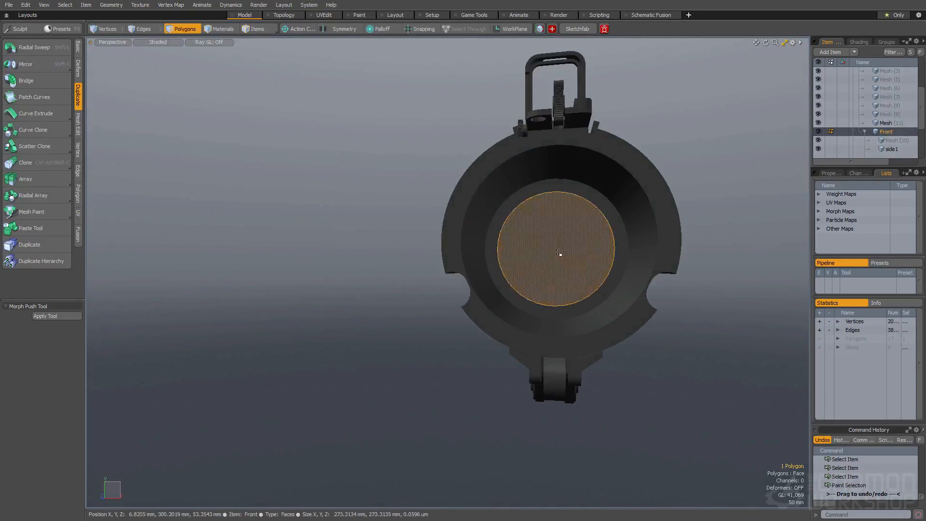
pyautogui.keyDown('alt'); pyautogui.moveTo(560, 254); pyautogui.dragTo(527, 217); pyautogui.keyUp('alt')
pyautogui.doubleClick(514, 215)
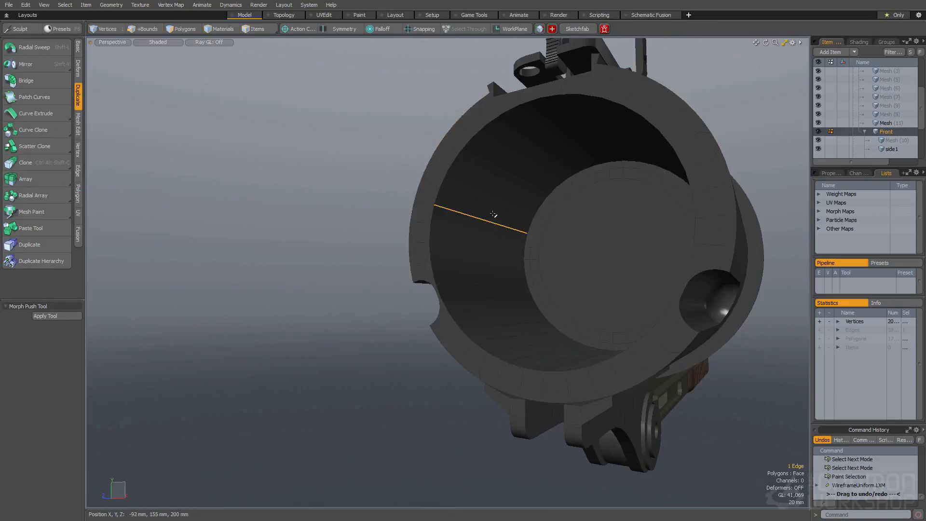
pyautogui.hotkey('alt', 'c')
pyautogui.moveTo(479, 212); pyautogui.dragTo(574, 211)
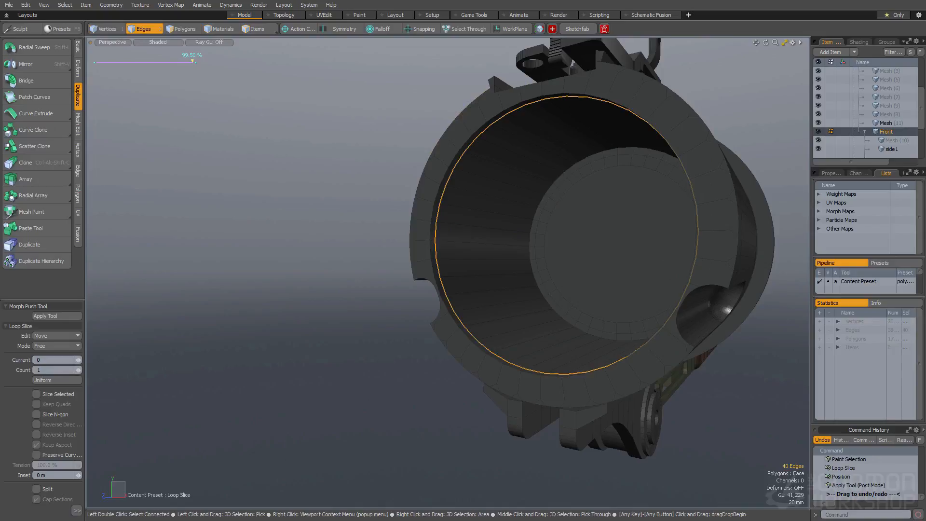
pyautogui.moveTo(478, 223); pyautogui.dragTo(449, 222)
pyautogui.press('space')
# Bevel the narrow polygon ring near the conical wall's open end to form a groove
pyautogui.press('b')
pyautogui.scroll(3, 446, 221)
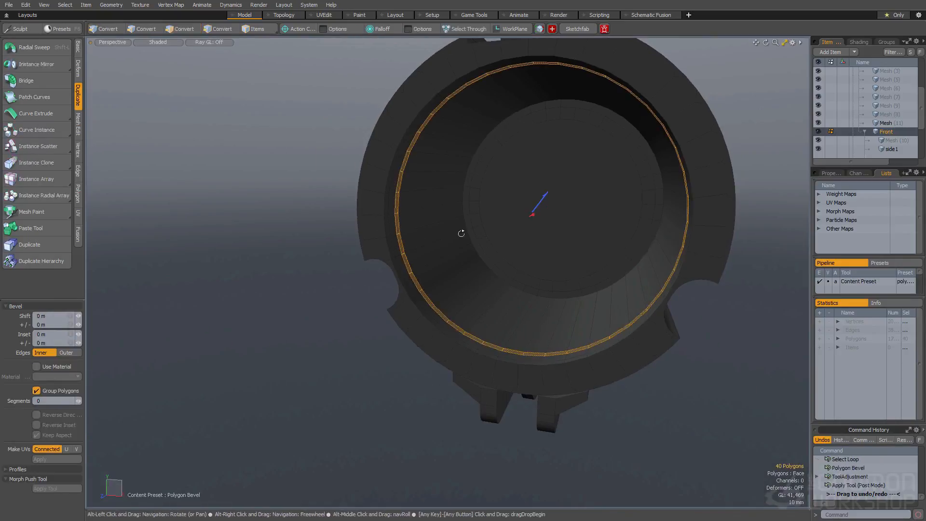
pyautogui.moveTo(545, 193)
pyautogui.mouseDown()
pyautogui.moveTo(508, 189)
pyautogui.moveTo(637, 178)
pyautogui.mouseUp()
pyautogui.press('space')
# Bevel the round end-cap polygon into a smaller central disc and shift it 11 mm
pyautogui.click(531, 218)
pyautogui.press('b')
pyautogui.click(588, 193)
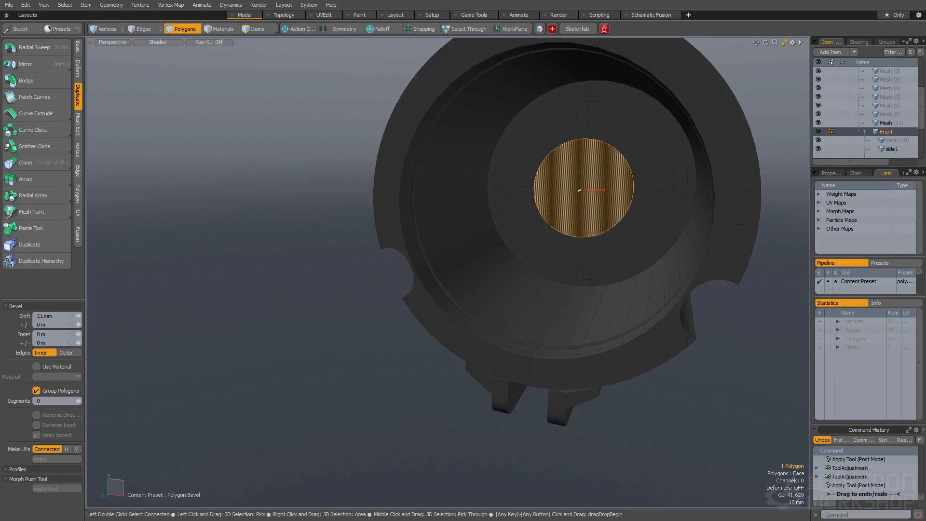
pyautogui.click(576, 195)
pyautogui.click(578, 194)
pyautogui.click(576, 195)
# Add further bevels to the central disc of the end cap to form small concentric steps
pyautogui.keyDown('shift'); pyautogui.click(578, 193); pyautogui.keyUp('shift')
pyautogui.keyDown('alt'); pyautogui.moveTo(578, 193); pyautogui.dragTo(653, 217); pyautogui.keyUp('alt')
pyautogui.keyDown('ctrl'); pyautogui.keyDown('alt'); pyautogui.moveTo(654, 217); pyautogui.dragTo(557, 165); pyautogui.keyUp('alt'); pyautogui.keyUp('ctrl')
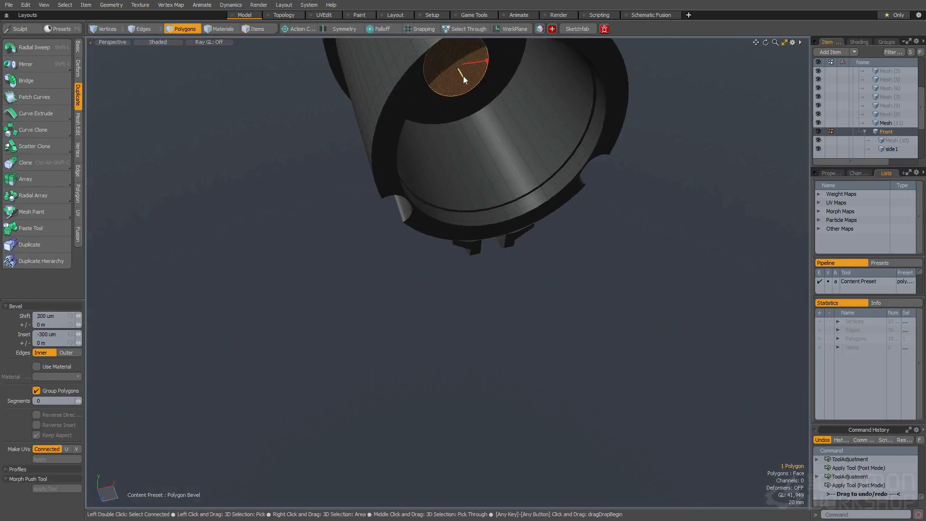
pyautogui.keyDown('ctrl'); pyautogui.keyDown('alt'); pyautogui.moveTo(544, 104); pyautogui.dragTo(516, 182); pyautogui.keyUp('alt'); pyautogui.keyUp('ctrl')
pyautogui.keyDown('shift'); pyautogui.click(531, 219); pyautogui.keyUp('shift')
pyautogui.moveTo(530, 224); pyautogui.dragTo(517, 202)
pyautogui.keyDown('shift'); pyautogui.click(506, 218); pyautogui.keyUp('shift')
pyautogui.press('space')
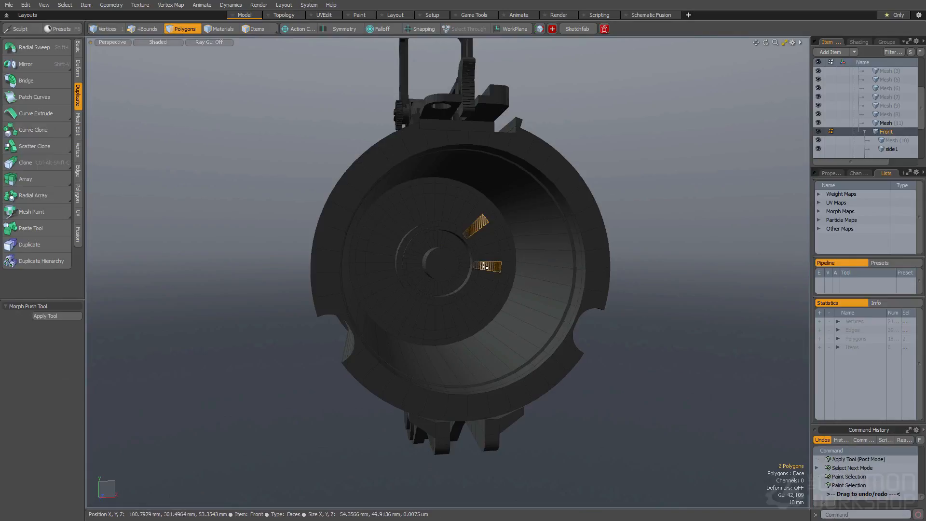
# Select eight evenly spaced radial strips of polygons around the end cap and bevel them into narrow radial details
pyautogui.keyDown('shift'); pyautogui.click(484, 265); pyautogui.keyUp('shift')
pyautogui.press('Up')
pyautogui.press('Up')
pyautogui.press('Up')
pyautogui.press('Up')
pyautogui.press('Up')
pyautogui.press('Up')
pyautogui.keyDown('alt'); pyautogui.moveTo(484, 257); pyautogui.dragTo(477, 236); pyautogui.keyUp('alt')
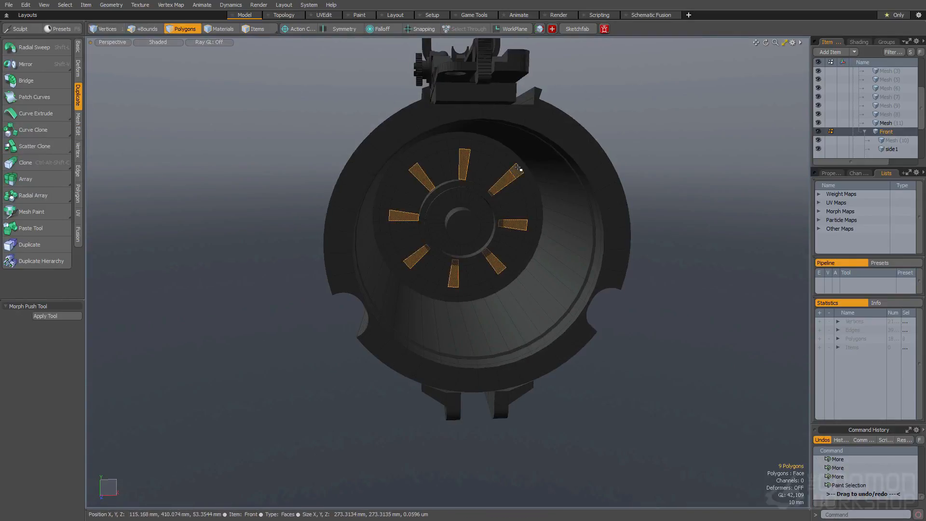
pyautogui.press('b')
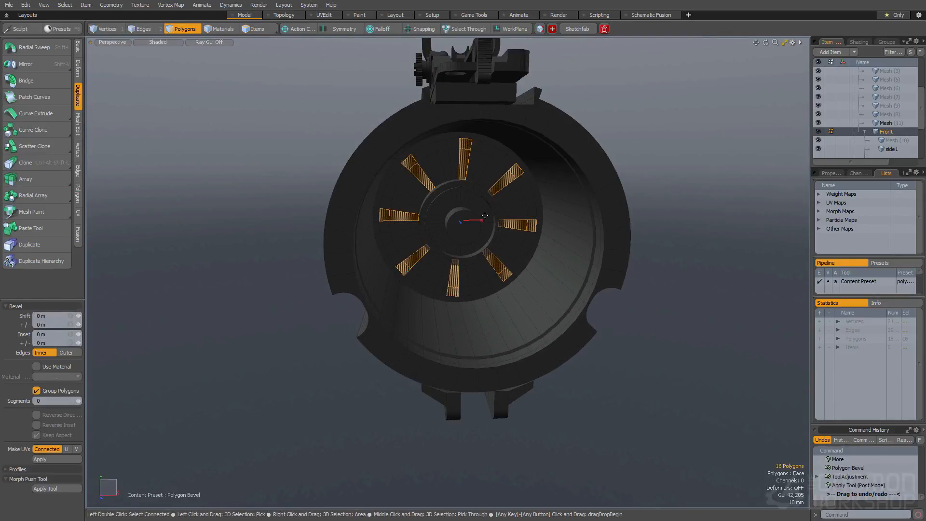
pyautogui.moveTo(482, 219); pyautogui.dragTo(460, 230)
pyautogui.keyDown('shift'); pyautogui.click(458, 203); pyautogui.keyUp('shift')
pyautogui.press('space')
# Select the full polygon ring of the inner conical wall and bevel it with a -4.5 mm shift and 700 um inset
pyautogui.click(534, 249)
pyautogui.moveTo(546, 261); pyautogui.dragTo(557, 244)
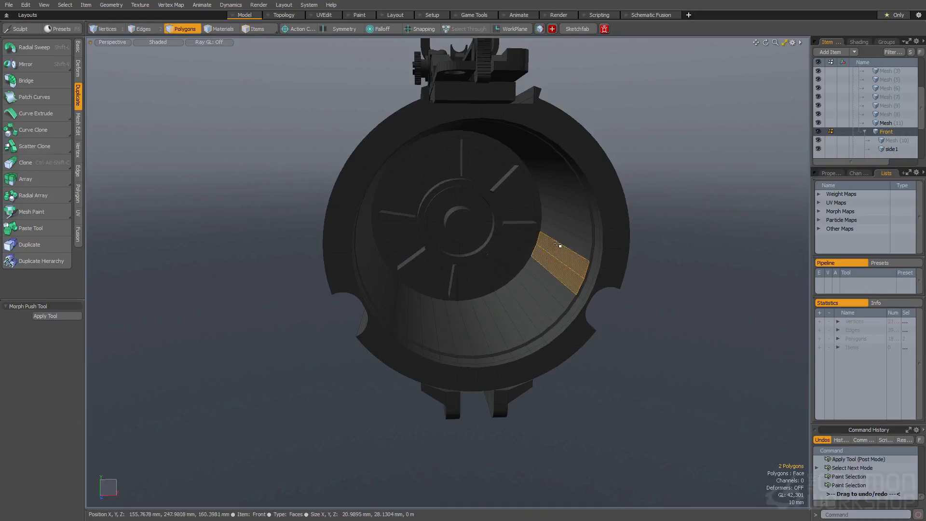
pyautogui.press('l')
pyautogui.press('b')
pyautogui.moveTo(466, 236); pyautogui.dragTo(479, 241)
pyautogui.keyDown('shift'); pyautogui.click(471, 232); pyautogui.keyUp('shift')
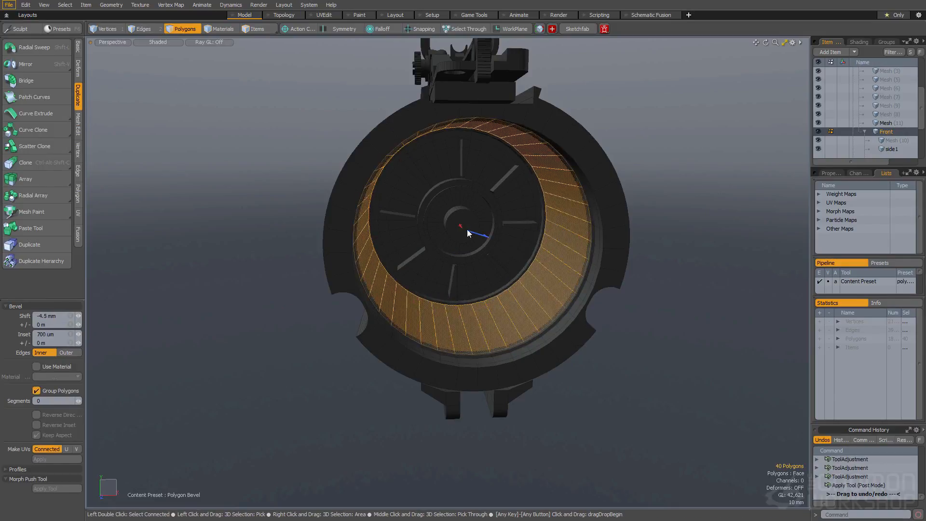
pyautogui.press('space')
pyautogui.press('space')
pyautogui.press('space')
pyautogui.click(556, 278)
pyautogui.hotkey('ctrl', 'z')
pyautogui.hotkey('ctrl', 'z')
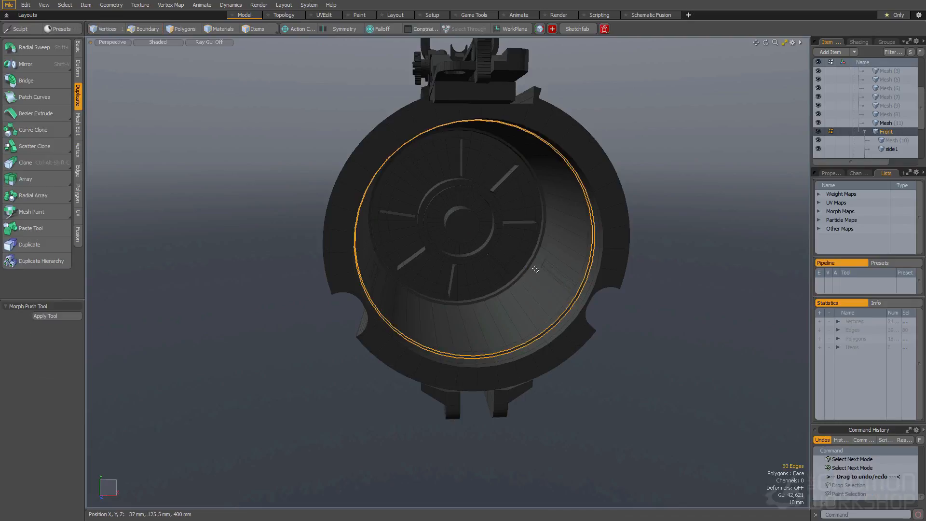
pyautogui.hotkey('ctrl', 'z')
pyautogui.hotkey('ctrl', 'z')
pyautogui.hotkey('ctrl', 'z')
pyautogui.hotkey('ctrl', 'z')
# Bevel the conical wall's polygon ring again, using a 6.2 mm inset, to add another step
pyautogui.press('b')
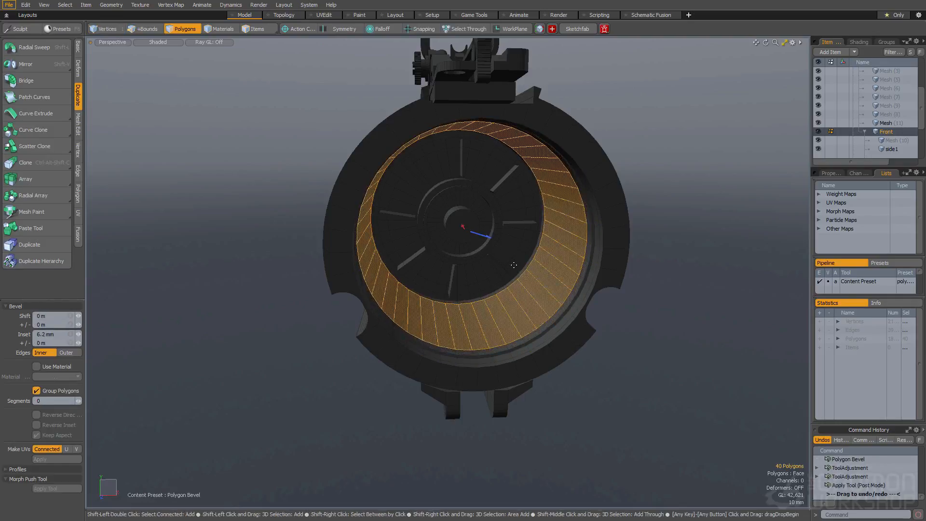
pyautogui.moveTo(462, 238)
pyautogui.mouseDown()
pyautogui.moveTo(445, 257)
pyautogui.moveTo(451, 249)
pyautogui.mouseUp()
pyautogui.press('space')
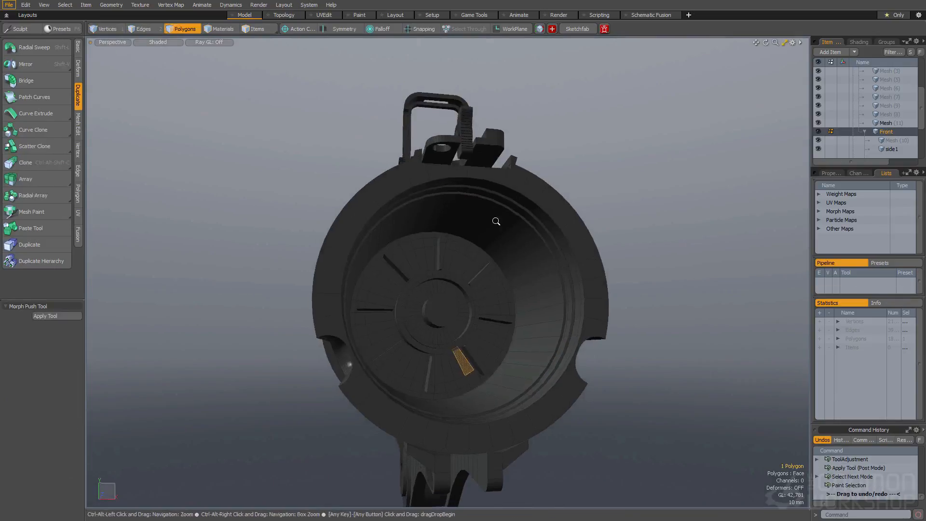
# Create a cylinder primitive with a 36 mm radius along the Z axis beside the drum's rim
pyautogui.moveTo(496, 217)
pyautogui.keyDown('alt'); pyautogui.mouseDown()
pyautogui.moveTo(429, 251)
pyautogui.moveTo(463, 260)
pyautogui.moveTo(419, 207)
pyautogui.moveTo(374, 200)
pyautogui.moveTo(419, 212)
pyautogui.mouseUp(); pyautogui.keyUp('alt')
pyautogui.doubleClick(374, 201)
pyautogui.keyDown('alt'); pyautogui.moveTo(419, 212); pyautogui.dragTo(336, 220); pyautogui.keyUp('alt')
pyautogui.click(376, 237)
pyautogui.scroll(-3, 376, 238)
pyautogui.press('u')
pyautogui.press('u')
pyautogui.press('w')
pyautogui.hotkey('shift', 'c')
pyautogui.keyDown('alt'); pyautogui.moveTo(336, 220); pyautogui.dragTo(356, 231); pyautogui.keyUp('alt')
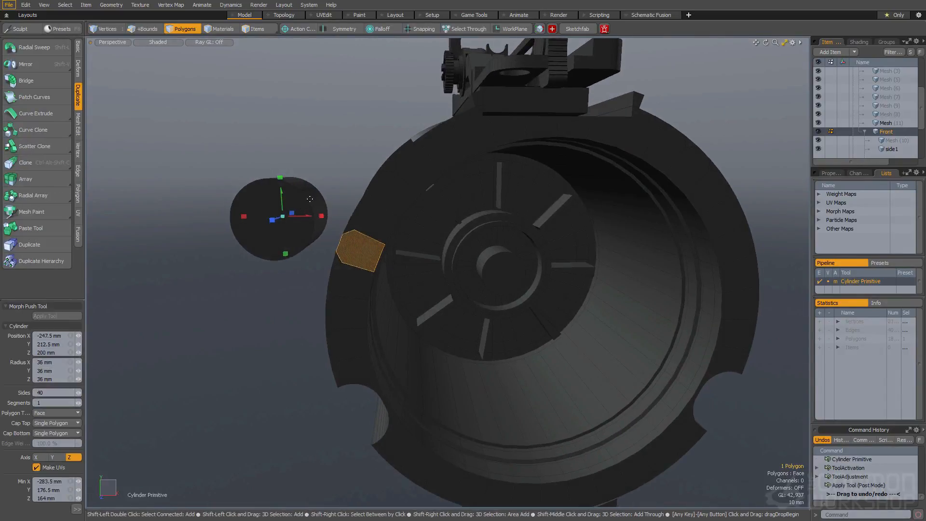
# Reduce the number of sides of the new cylinder and finish the primitive
pyautogui.press('Down')
pyautogui.press('Down')
pyautogui.press('Down')
pyautogui.press('Down')
pyautogui.press('Down')
pyautogui.press('Down')
pyautogui.press('Down')
pyautogui.press('Down')
pyautogui.press('Down')
pyautogui.press('Down')
pyautogui.press('Down')
pyautogui.press('Down')
pyautogui.press('Down')
pyautogui.keyDown('alt'); pyautogui.moveTo(312, 193); pyautogui.dragTo(351, 183); pyautogui.keyUp('alt')
pyautogui.press('q')
# Select the new cylinder, shrink it onto the flat rim of the drum, and fine-scale it to 98.5% in X and Y
pyautogui.doubleClick(284, 198)
pyautogui.keyDown('alt'); pyautogui.moveTo(274, 200); pyautogui.dragTo(299, 250); pyautogui.keyUp('alt')
pyautogui.press('w')
pyautogui.keyDown('ctrl'); pyautogui.keyDown('alt'); pyautogui.moveTo(299, 250); pyautogui.dragTo(232, 294); pyautogui.keyUp('alt'); pyautogui.keyUp('ctrl')
pyautogui.press('r')
pyautogui.press('q')
pyautogui.press('w')
pyautogui.moveTo(366, 346); pyautogui.dragTo(310, 200)
pyautogui.moveTo(310, 200); pyautogui.dragTo(307, 178)
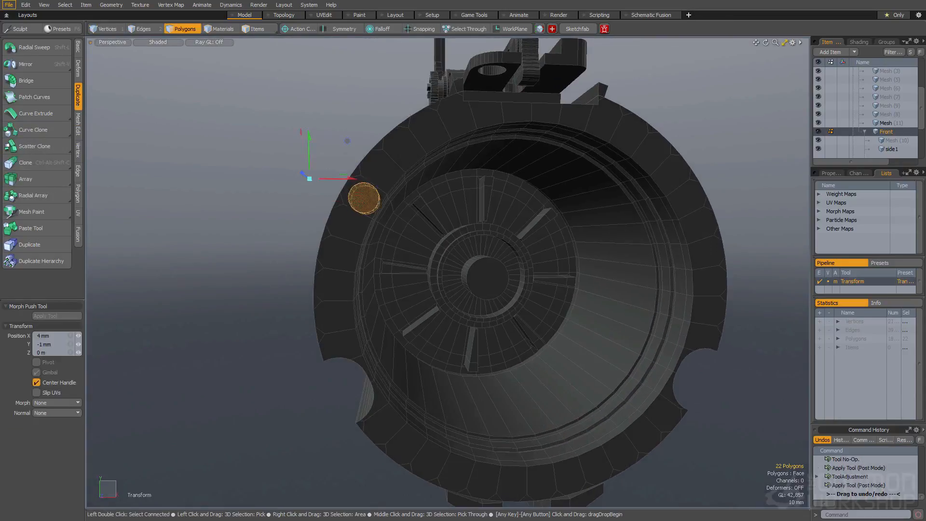
pyautogui.press('r')
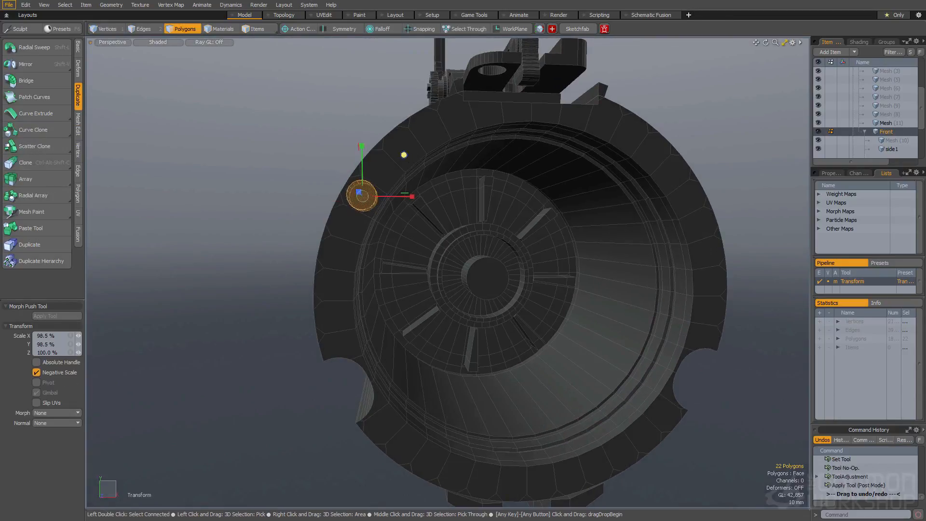
pyautogui.press('q')
# Paste a copy of the small cylinder and move it 65 mm in X and 67 mm in Y along the rim
pyautogui.hotkey('ctrl', 'c')
pyautogui.hotkey('ctrl', 'v')
pyautogui.press('w')
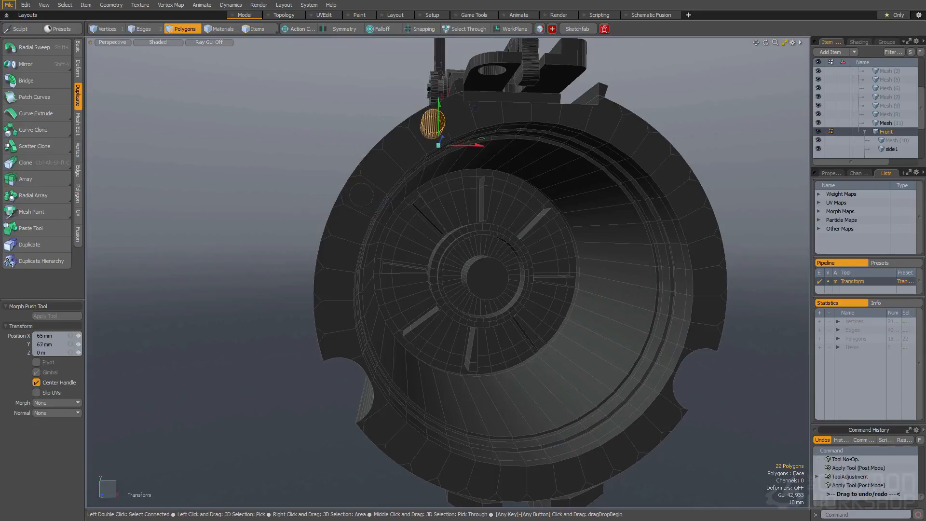
# Copy the other small rim cylinder and place the copy on the rim below the drum's side notch
pyautogui.press('q')
pyautogui.doubleClick(361, 197)
pyautogui.keyDown('alt'); pyautogui.moveTo(361, 198); pyautogui.dragTo(331, 151); pyautogui.keyUp('alt')
pyautogui.hotkey('ctrl', 'c')
pyautogui.hotkey('ctrl', 'v')
pyautogui.press('w')
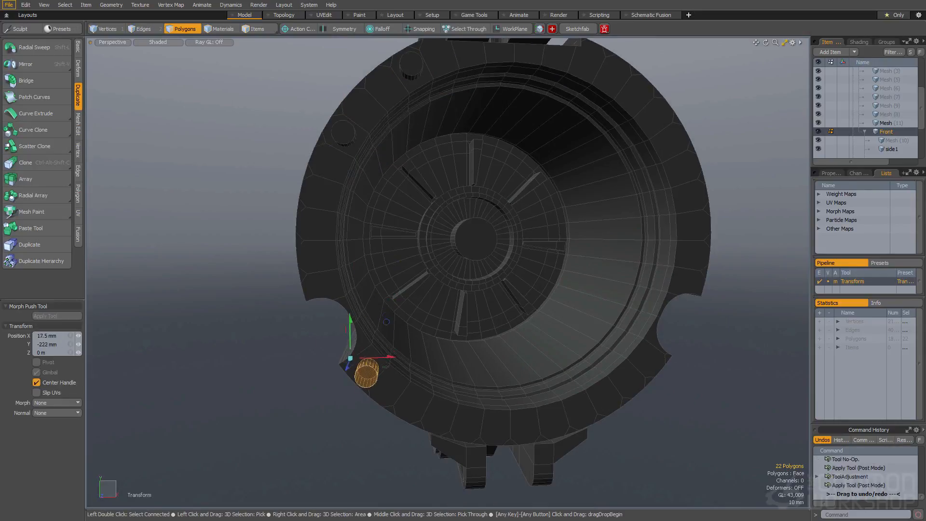
pyautogui.press('q')
# Select the three rim cylinders, mirror them to the opposite side, and boolean-subtract all six from the drum
pyautogui.keyDown('shift'); pyautogui.click(343, 132); pyautogui.keyUp('shift')
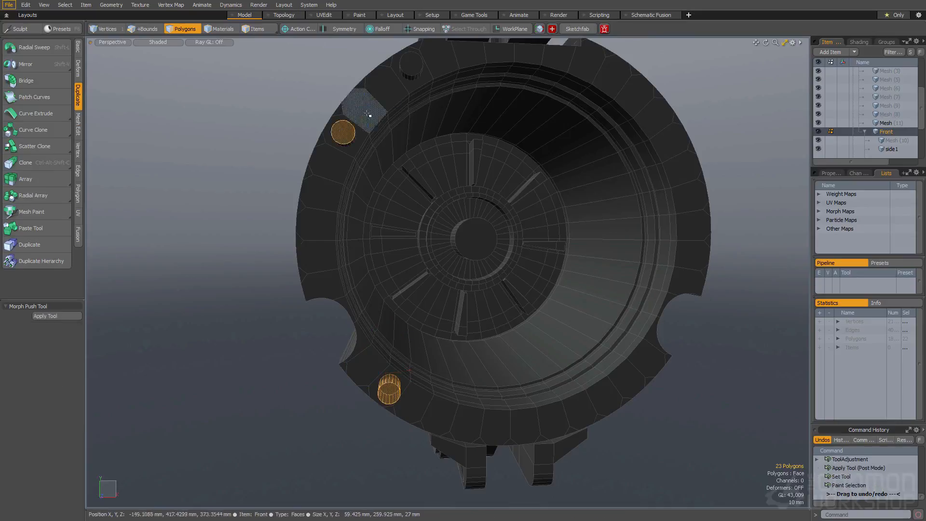
pyautogui.hotkey('shift', 'v')
pyautogui.keyDown('alt'); pyautogui.moveTo(413, 65); pyautogui.dragTo(405, 140); pyautogui.keyUp('alt')
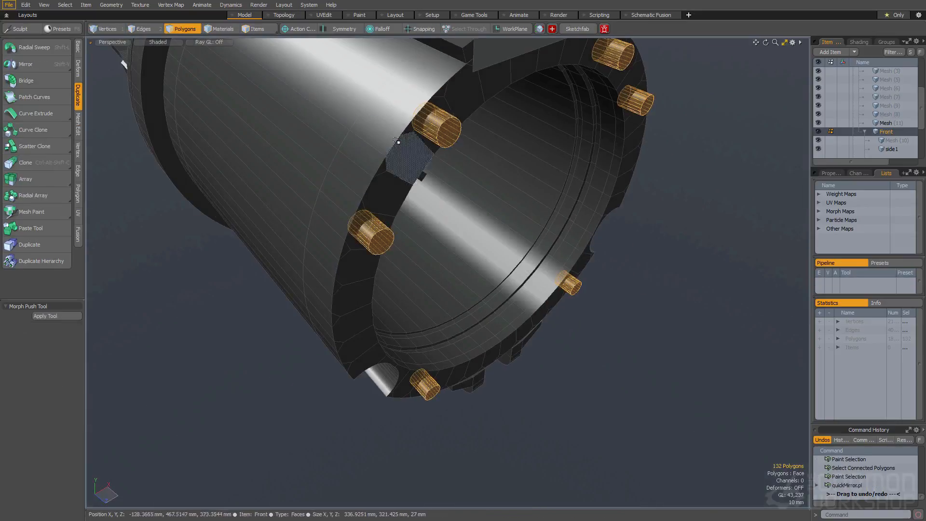
pyautogui.hotkey('ctrl', 'b')
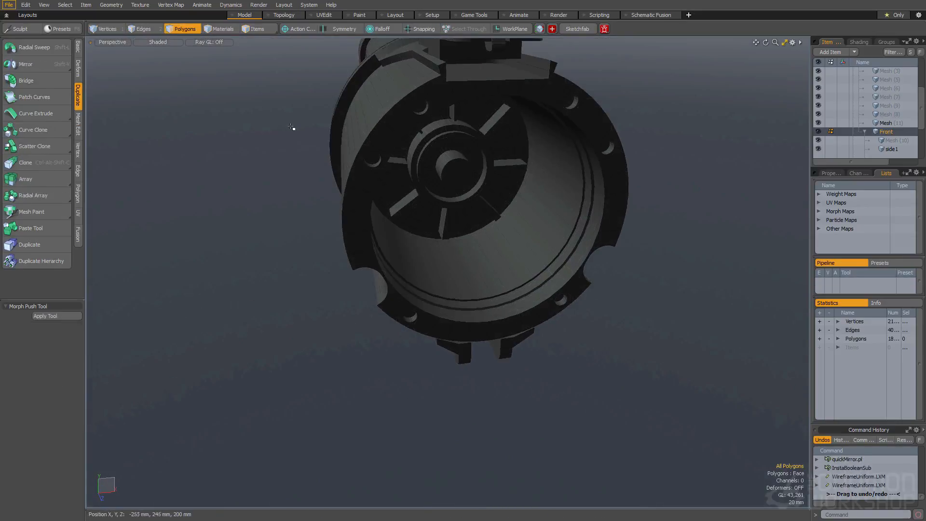
pyautogui.keyDown('alt'); pyautogui.moveTo(291, 130); pyautogui.dragTo(424, 192); pyautogui.keyUp('alt')
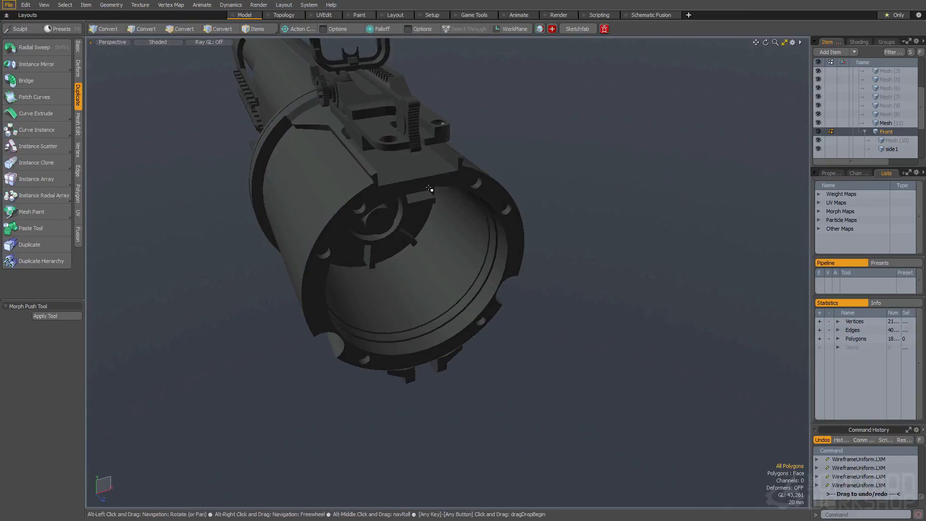
# Make Mesh (11) the active item and isolate it from the rest of the gun
pyautogui.press('h')
pyautogui.press('h')
pyautogui.scroll(-1, 886, 125)
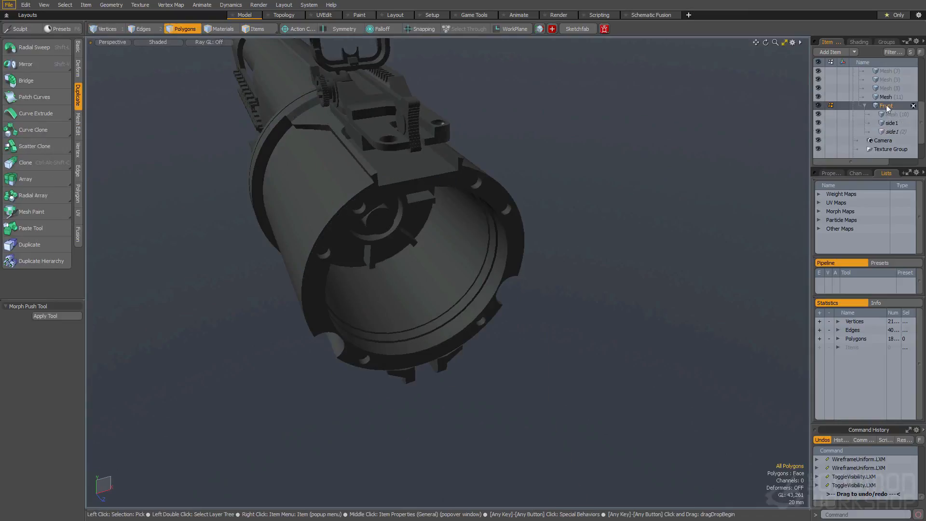
pyautogui.click(886, 97)
pyautogui.doubleClick(332, 240)
pyautogui.keyDown('alt'); pyautogui.moveTo(332, 239); pyautogui.dragTo(362, 231); pyautogui.keyUp('alt')
pyautogui.keyDown('ctrl'); pyautogui.keyDown('alt'); pyautogui.moveTo(362, 231); pyautogui.dragTo(427, 265); pyautogui.keyUp('alt'); pyautogui.keyUp('ctrl')
pyautogui.keyDown('ctrl'); pyautogui.keyDown('alt'); pyautogui.moveTo(427, 265); pyautogui.dragTo(395, 290); pyautogui.keyUp('alt'); pyautogui.keyUp('ctrl')
pyautogui.click(411, 313)
pyautogui.press('h')
pyautogui.press('h')
# Select the connected geometry of the inner handle's hinge and frame it closely
pyautogui.click(453, 261)
pyautogui.doubleClick(453, 260)
pyautogui.doubleClick(462, 268)
pyautogui.scroll(2, 439, 266)
pyautogui.hotkey('shift', 'a')
pyautogui.click(481, 340)
pyautogui.doubleClick(481, 339)
pyautogui.moveTo(490, 282)
pyautogui.mouseDown()
pyautogui.moveTo(478, 262)
pyautogui.moveTo(449, 265)
pyautogui.mouseUp()
pyautogui.hotkey('shift', 'a')
# Paste a copy of the selected hinge geometry onto the handle's arm and adjust its placement
pyautogui.click(548, 262)
pyautogui.moveTo(548, 261)
pyautogui.keyDown('alt'); pyautogui.mouseDown()
pyautogui.moveTo(554, 243)
pyautogui.moveTo(459, 241)
pyautogui.moveTo(527, 239)
pyautogui.moveTo(479, 250)
pyautogui.mouseUp(); pyautogui.keyUp('alt')
pyautogui.press('w')
pyautogui.hotkey('ctrl', 'v')
pyautogui.press('q')
pyautogui.hotkey('shift', 'f')
pyautogui.click(505, 240)
pyautogui.press('q')
# Select six side polygons of the hinge cylinder, bevel them outward into a tab, and adjust its position
pyautogui.moveTo(556, 241); pyautogui.dragTo(553, 199)
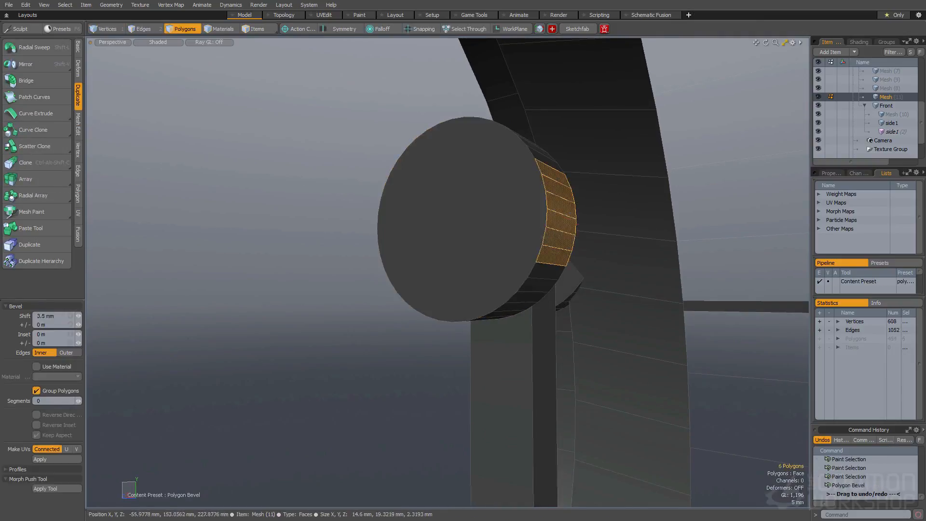
pyautogui.press('b')
pyautogui.click(545, 230)
pyautogui.press('q')
pyautogui.press('f')
pyautogui.keyDown('alt'); pyautogui.moveTo(544, 230); pyautogui.dragTo(614, 260); pyautogui.keyUp('alt')
pyautogui.press('w')
pyautogui.press('q')
pyautogui.scroll(-3, 580, 230)
# Inset the hinge cylinder's round end face with successive polygon bevels, making the inner ring about 2.92 mm wide
pyautogui.click(579, 205)
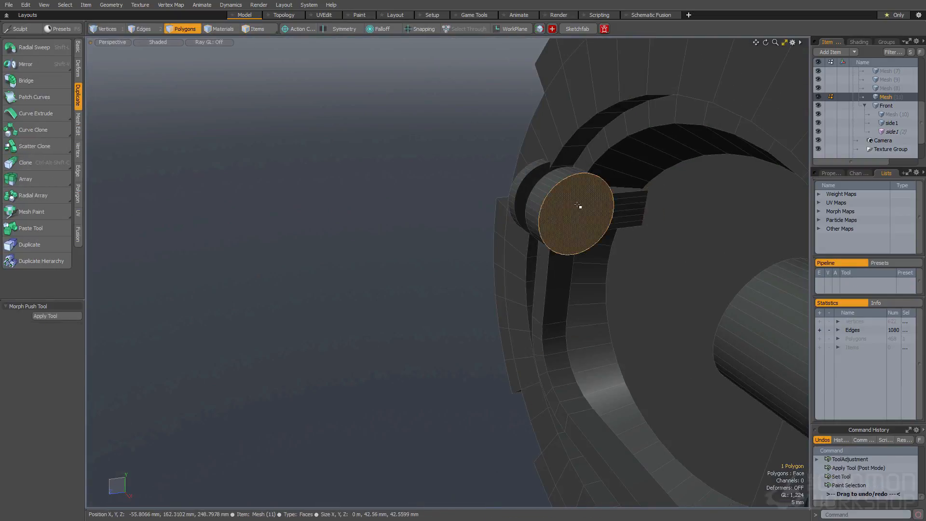
pyautogui.press('b')
pyautogui.click(602, 206)
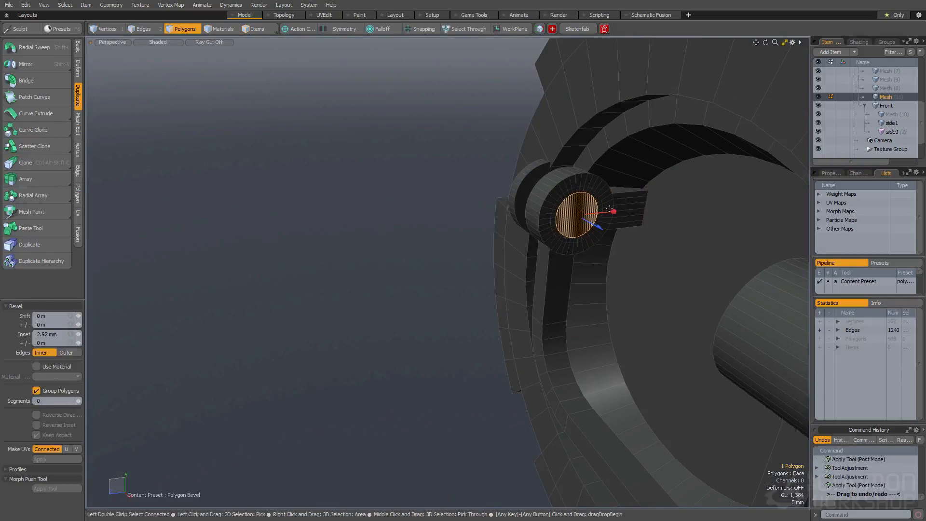
pyautogui.press('q')
# Select the ring of polygons on the hinge cylinder's end face and bevel it into a circular groove
pyautogui.moveTo(592, 194); pyautogui.dragTo(595, 196)
pyautogui.press('l')
pyautogui.hotkey('shift', 'a')
pyautogui.press('b')
pyautogui.click(482, 249)
# Select parts of the hinge and handle arm in turn and fine-tune their positions with the Move tool
pyautogui.scroll(-3, 481, 251)
pyautogui.keyDown('alt'); pyautogui.moveTo(451, 271); pyautogui.dragTo(492, 244); pyautogui.keyUp('alt')
pyautogui.keyDown('ctrl'); pyautogui.keyDown('alt'); pyautogui.moveTo(453, 246); pyautogui.dragTo(499, 227); pyautogui.keyUp('alt'); pyautogui.keyUp('ctrl')
pyautogui.press('space')
pyautogui.click(429, 234)
pyautogui.press('w')
pyautogui.press('space')
pyautogui.click(493, 233)
pyautogui.press('w')
pyautogui.moveTo(502, 164); pyautogui.dragTo(502, 148)
pyautogui.press('space')
pyautogui.keyDown('alt'); pyautogui.moveTo(511, 226); pyautogui.dragTo(488, 217); pyautogui.keyUp('alt')
# Add loop slices to the handle arm beside the hinge cylinder
pyautogui.press('space')
pyautogui.press('space')
pyautogui.click(521, 340)
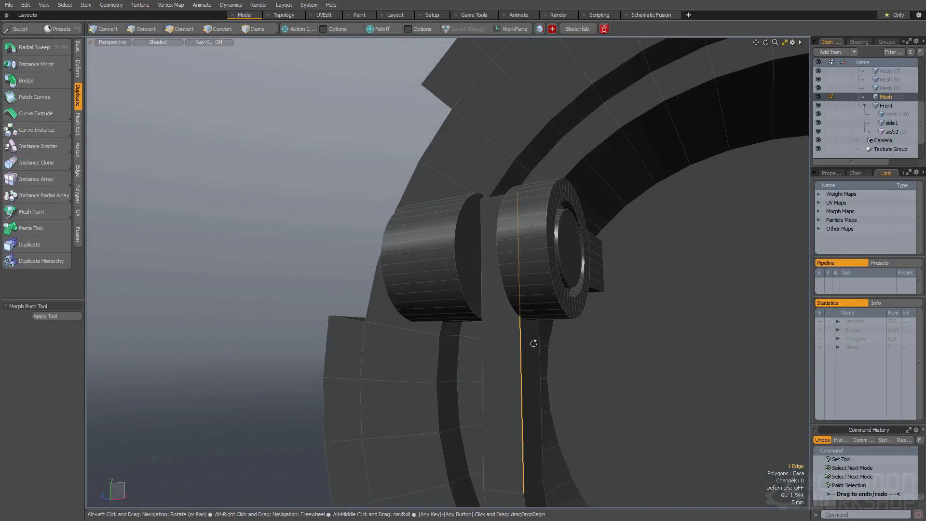
pyautogui.hotkey('alt', 'c')
pyautogui.moveTo(533, 343); pyautogui.dragTo(579, 343)
pyautogui.keyDown('alt'); pyautogui.moveTo(463, 256); pyautogui.dragTo(497, 258); pyautogui.keyUp('alt')
pyautogui.moveTo(484, 259); pyautogui.dragTo(492, 217)
pyautogui.press('space')
pyautogui.click(506, 259)
pyautogui.hotkey('alt', 'c')
pyautogui.click(501, 257)
# Bevel the sliced part of the handle arm between the hinge cylinders and adjust it with the Transform tool
pyautogui.press('space')
pyautogui.press('b')
pyautogui.press('space')
pyautogui.press('space')
pyautogui.click(492, 251)
pyautogui.press('y')
pyautogui.scroll(-3, 500, 273)
pyautogui.press('space')
pyautogui.press('Escape')
# Inset the round face at the centre of the recess by about 37.5 mm, and bevel it again for a narrow ring
pyautogui.scroll(-5, 447, 273)
pyautogui.keyDown('alt'); pyautogui.moveTo(492, 217); pyautogui.dragTo(446, 186); pyautogui.keyUp('alt')
pyautogui.keyDown('ctrl'); pyautogui.keyDown('alt'); pyautogui.moveTo(446, 185); pyautogui.dragTo(401, 215); pyautogui.keyUp('alt'); pyautogui.keyUp('ctrl')
pyautogui.click(533, 269)
pyautogui.press('b')
pyautogui.click(553, 264)
pyautogui.keyDown('ctrl'); pyautogui.keyDown('alt'); pyautogui.moveTo(552, 265); pyautogui.dragTo(620, 276); pyautogui.keyUp('alt'); pyautogui.keyUp('ctrl')
pyautogui.keyDown('alt'); pyautogui.moveTo(620, 276); pyautogui.dragTo(583, 281); pyautogui.keyUp('alt')
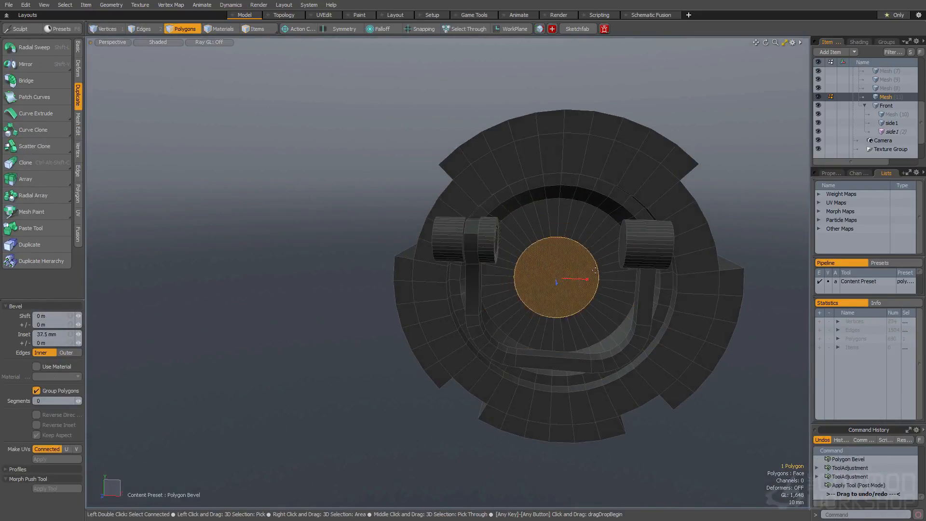
pyautogui.scroll(3, 603, 258)
pyautogui.keyDown('alt'); pyautogui.moveTo(574, 205); pyautogui.dragTo(552, 231); pyautogui.keyUp('alt')
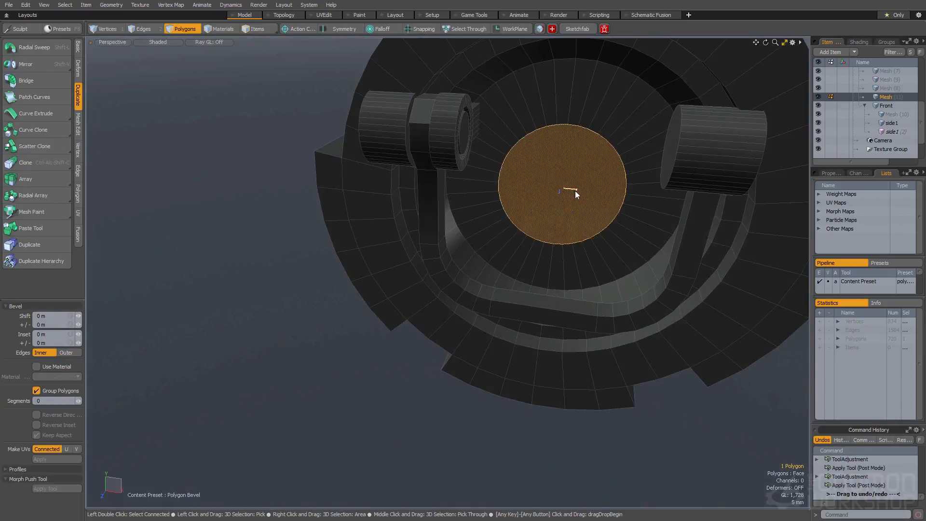
pyautogui.press('space')
# Select the narrow polygon ring around the central face and bevel it into a recessed groove
pyautogui.moveTo(620, 160); pyautogui.dragTo(614, 152)
pyautogui.press('l')
pyautogui.hotkey('shift', 'a')
pyautogui.scroll(-3, 549, 212)
pyautogui.press('b')
pyautogui.moveTo(502, 257); pyautogui.dragTo(564, 254)
pyautogui.press('space')
# Inset the central round face by about 3.68 mm with polygon bevels
pyautogui.click(507, 247)
pyautogui.press('b')
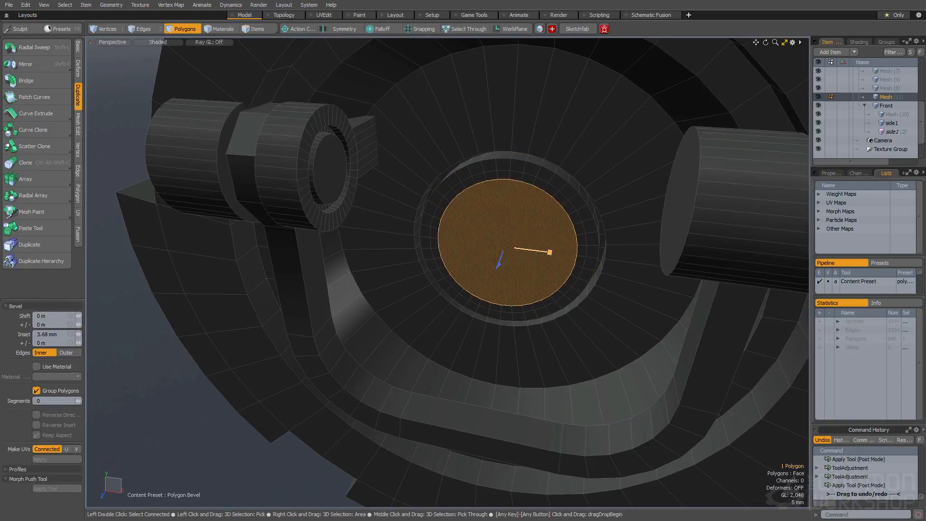
pyautogui.press('space')
# With X symmetry on, select the inner polygon ring plus short outer tab segments around it and bevel them
pyautogui.click(574, 210)
pyautogui.press('l')
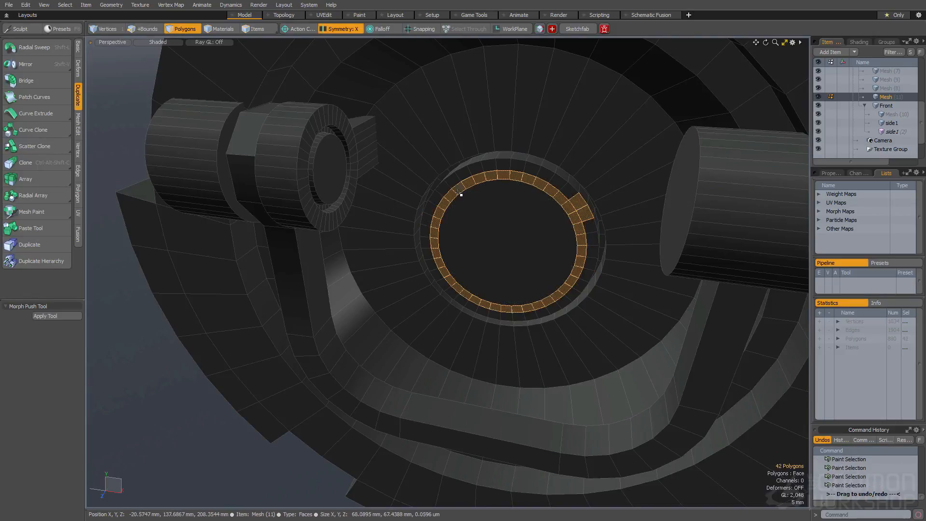
pyautogui.keyDown('alt'); pyautogui.moveTo(533, 176); pyautogui.dragTo(531, 187); pyautogui.keyUp('alt')
pyautogui.scroll(-2, 531, 187)
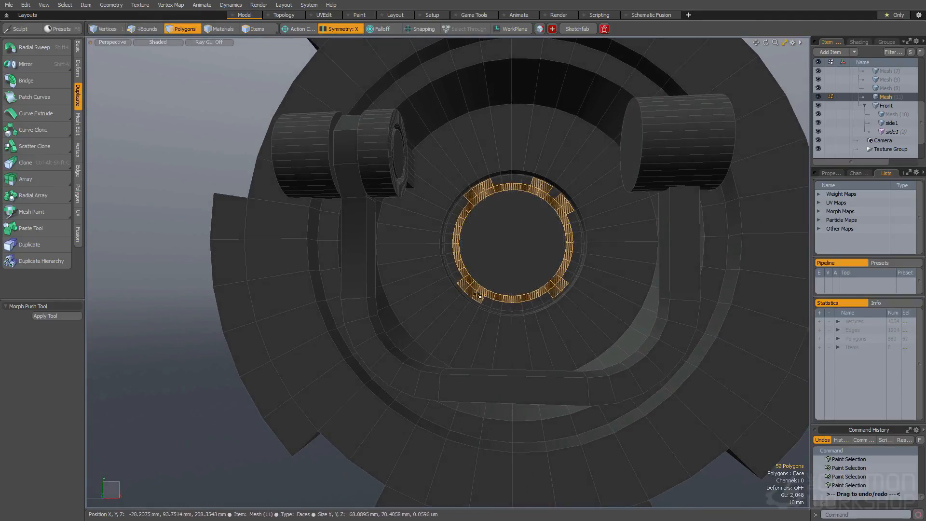
pyautogui.press('b')
pyautogui.click(536, 292)
pyautogui.keyDown('alt'); pyautogui.moveTo(537, 292); pyautogui.dragTo(513, 333); pyautogui.keyUp('alt')
pyautogui.moveTo(480, 264); pyautogui.dragTo(477, 279)
pyautogui.press('space')
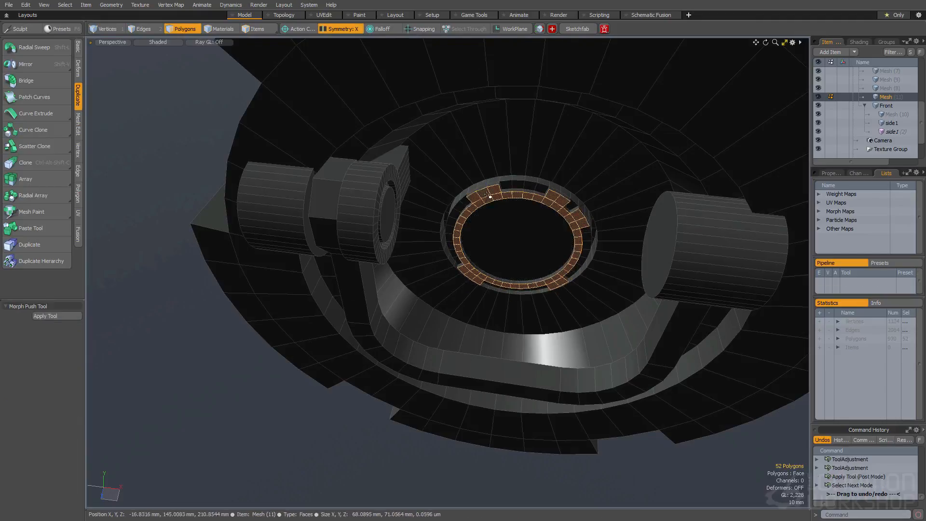
# Reselect only the tab polygons around the central ring, bevel them separately, and clear the selection
pyautogui.moveTo(478, 199); pyautogui.dragTo(493, 194)
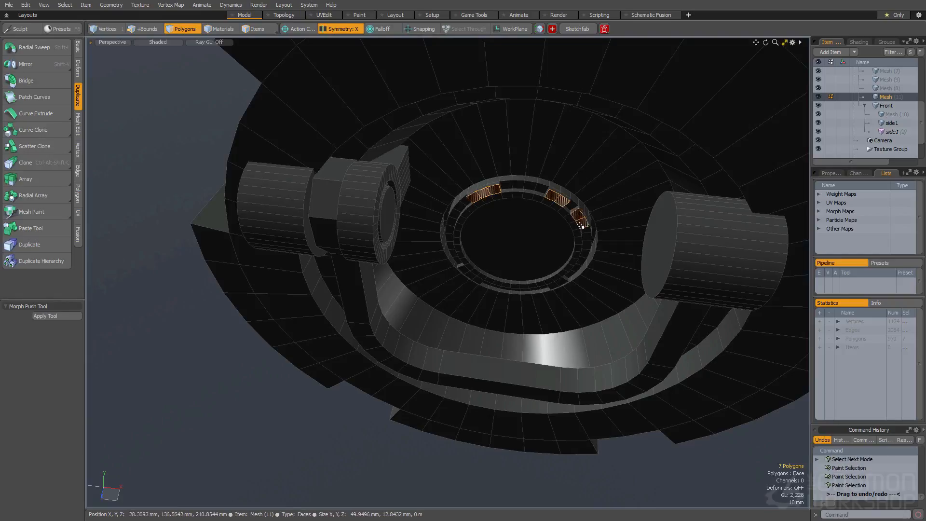
pyautogui.keyDown('alt'); pyautogui.moveTo(578, 248); pyautogui.dragTo(575, 207); pyautogui.keyUp('alt')
pyautogui.moveTo(562, 286)
pyautogui.keyDown('shift'); pyautogui.mouseDown()
pyautogui.moveTo(507, 355)
pyautogui.moveTo(504, 281)
pyautogui.moveTo(490, 294)
pyautogui.moveTo(502, 262)
pyautogui.moveTo(449, 275)
pyautogui.moveTo(526, 258)
pyautogui.mouseUp(); pyautogui.keyUp('shift')
pyautogui.press('b')
pyautogui.scroll(-3, 518, 264)
pyautogui.press('Escape')
pyautogui.press('Escape')
pyautogui.keyDown('alt'); pyautogui.moveTo(638, 282); pyautogui.dragTo(581, 290); pyautogui.keyUp('alt')
pyautogui.hotkey('alt', 'w')
pyautogui.scroll(-3, 581, 291)
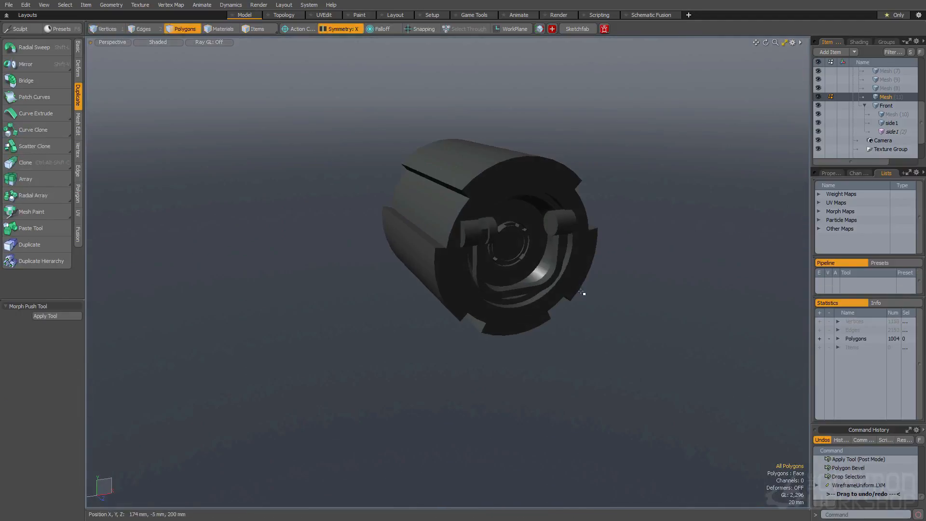
pyautogui.hotkey('alt', 'w')
# Loop-slice the cylindrical body's outer wall at 88% near its front end and bevel the new edge loop into a thin strip
pyautogui.keyDown('alt'); pyautogui.moveTo(437, 202); pyautogui.dragTo(475, 222); pyautogui.keyUp('alt')
pyautogui.scroll(3, 462, 225)
pyautogui.click(461, 226)
pyautogui.press('space')
pyautogui.press('space')
pyautogui.click(416, 223)
pyautogui.hotkey('alt', 'c')
pyautogui.click(417, 221)
pyautogui.keyDown('alt'); pyautogui.moveTo(416, 222); pyautogui.dragTo(451, 211); pyautogui.keyUp('alt')
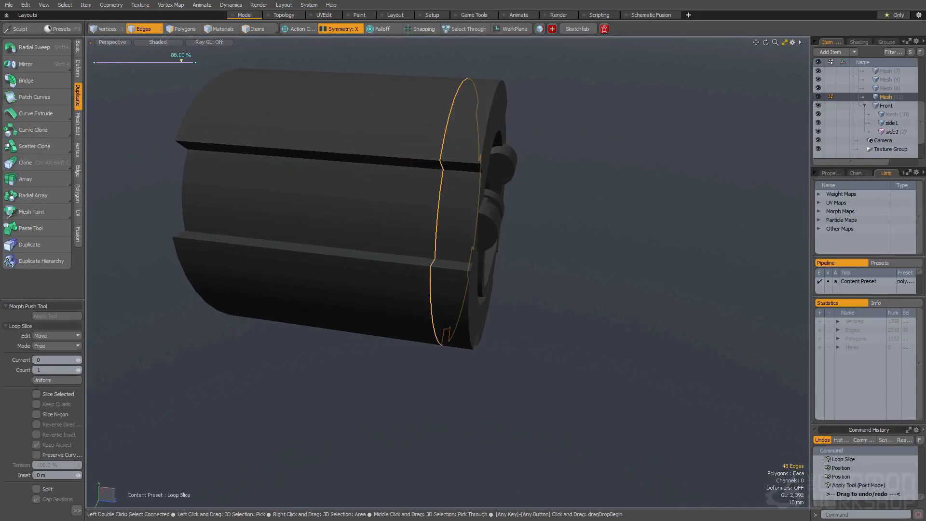
pyautogui.press('space')
pyautogui.press('b')
pyautogui.press('space')
# Select the thin polygon strip around the body and bevel it inward into a groove
pyautogui.press('space')
pyautogui.moveTo(444, 165); pyautogui.dragTo(447, 145)
pyautogui.press('l')
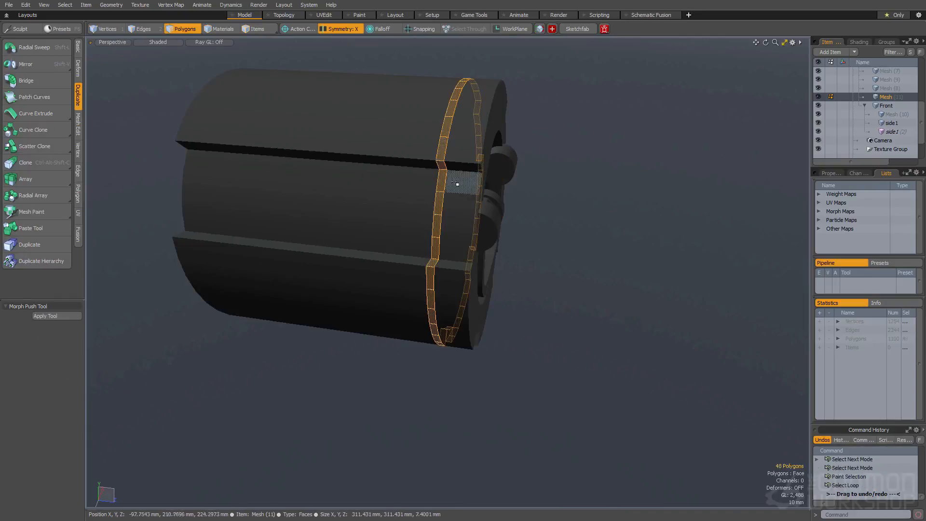
pyautogui.press('b')
pyautogui.click(453, 199)
pyautogui.moveTo(444, 267); pyautogui.dragTo(470, 253)
pyautogui.keyDown('alt'); pyautogui.moveTo(470, 253); pyautogui.dragTo(410, 224); pyautogui.keyUp('alt')
pyautogui.press('space')
# Select the inner and outer boundary edges of the body's front ring face, bevel them, and clear the selection
pyautogui.doubleClick(486, 230)
pyautogui.click(520, 197)
pyautogui.moveTo(488, 231)
pyautogui.keyDown('alt'); pyautogui.mouseDown()
pyautogui.moveTo(545, 183)
pyautogui.moveTo(467, 210)
pyautogui.moveTo(471, 233)
pyautogui.mouseUp(); pyautogui.keyUp('alt')
pyautogui.hotkey('shift', 'Up')
pyautogui.hotkey('ctrl', '2')
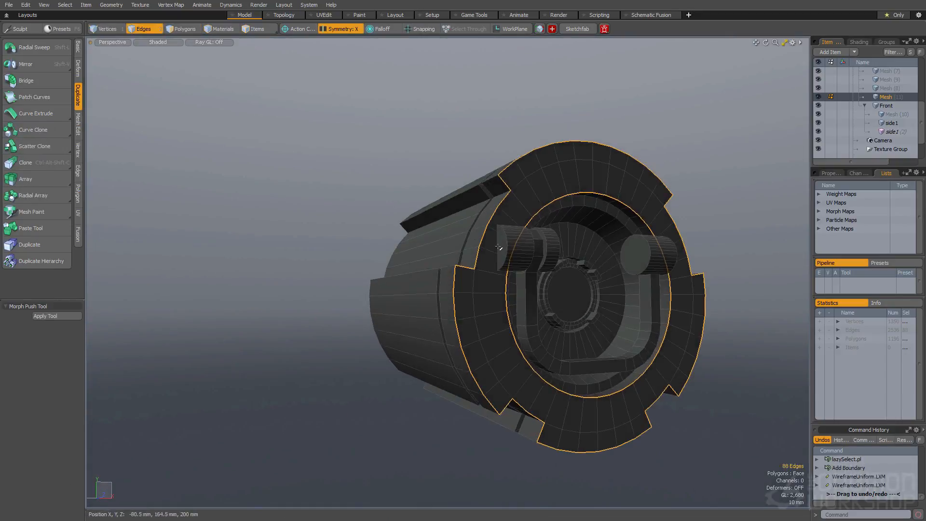
pyautogui.press('b')
pyautogui.moveTo(453, 238); pyautogui.dragTo(490, 253)
pyautogui.press('space')
pyautogui.click(400, 244)
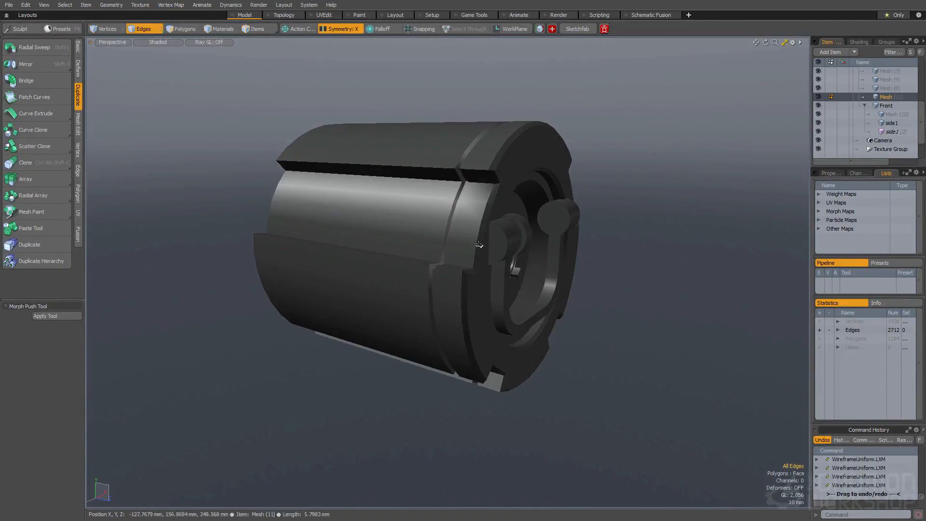
# Bevel the edge loop around the outer boundary of the body's front face to 1.95 mm with round level 1, and clear the selection
pyautogui.press('3')
pyautogui.scroll(2, 479, 244)
pyautogui.click(481, 240)
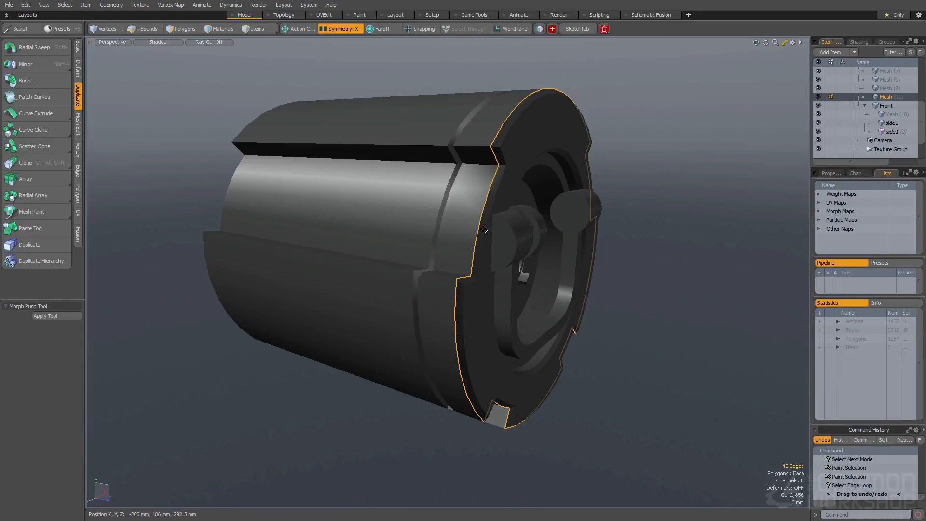
pyautogui.press('space')
pyautogui.scroll(1, 497, 143)
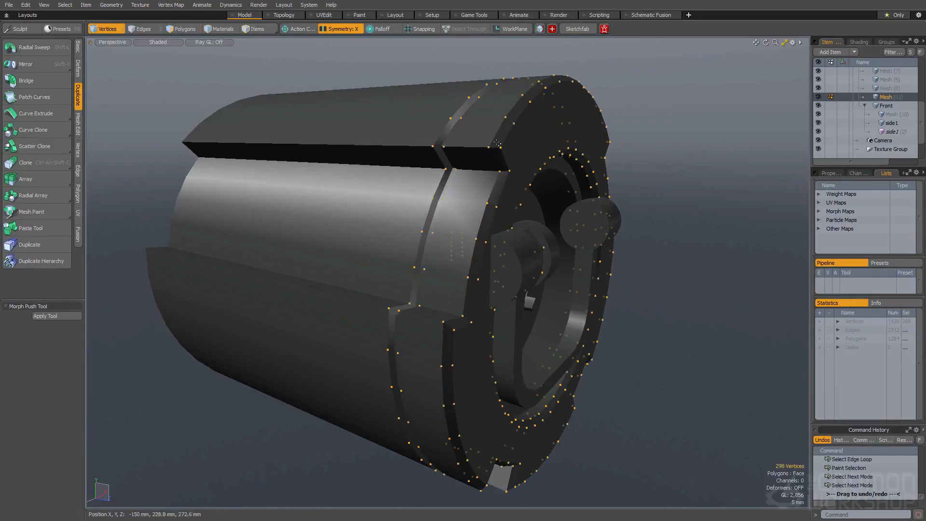
pyautogui.press('l')
pyautogui.press('b')
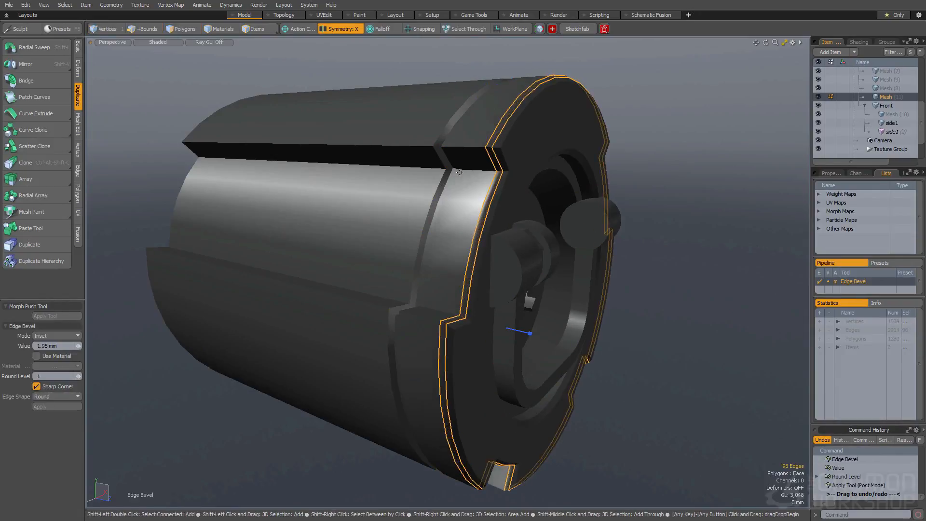
pyautogui.press('space')
pyautogui.press('Escape')
# Select the lengthwise edges of the raised sections along the body, bevel them slightly, and clear the selection
pyautogui.keyDown('alt'); pyautogui.moveTo(452, 180); pyautogui.dragTo(403, 212); pyautogui.keyUp('alt')
pyautogui.scroll(-2, 311, 292)
pyautogui.click(410, 180)
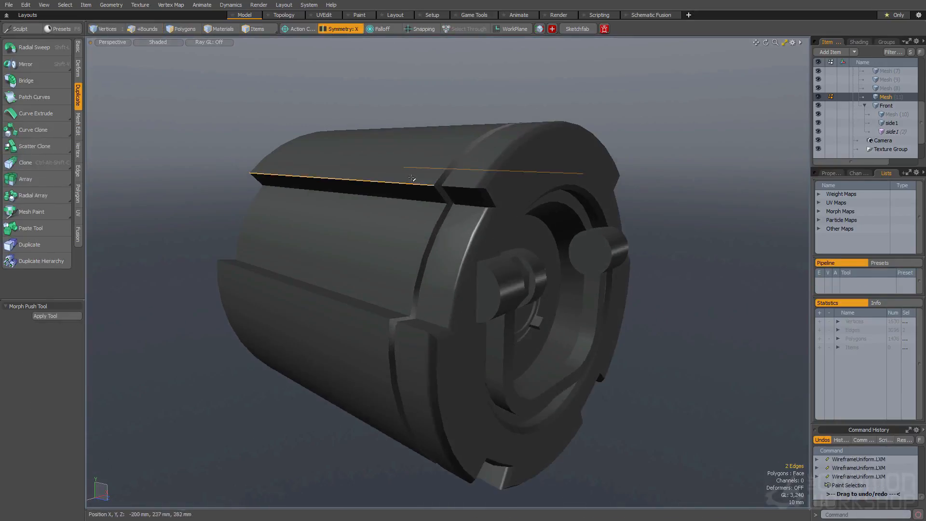
pyautogui.press('b')
pyautogui.moveTo(370, 314); pyautogui.dragTo(388, 314)
pyautogui.keyDown('alt'); pyautogui.moveTo(388, 313); pyautogui.dragTo(410, 270); pyautogui.keyUp('alt')
pyautogui.press('space')
pyautogui.press('Escape')
# Select a mirrored pair of polygons on the front ring and create 20-sided cylinders of about 37 mm radius along Z there
pyautogui.scroll(-3, 339, 283)
pyautogui.press('space')
pyautogui.click(525, 287)
pyautogui.keyDown('alt'); pyautogui.moveTo(525, 287); pyautogui.dragTo(424, 236); pyautogui.keyUp('alt')
pyautogui.click(494, 255)
pyautogui.press('c')
pyautogui.keyDown('ctrl'); pyautogui.moveTo(520, 232); pyautogui.dragTo(512, 309); pyautogui.keyUp('ctrl')
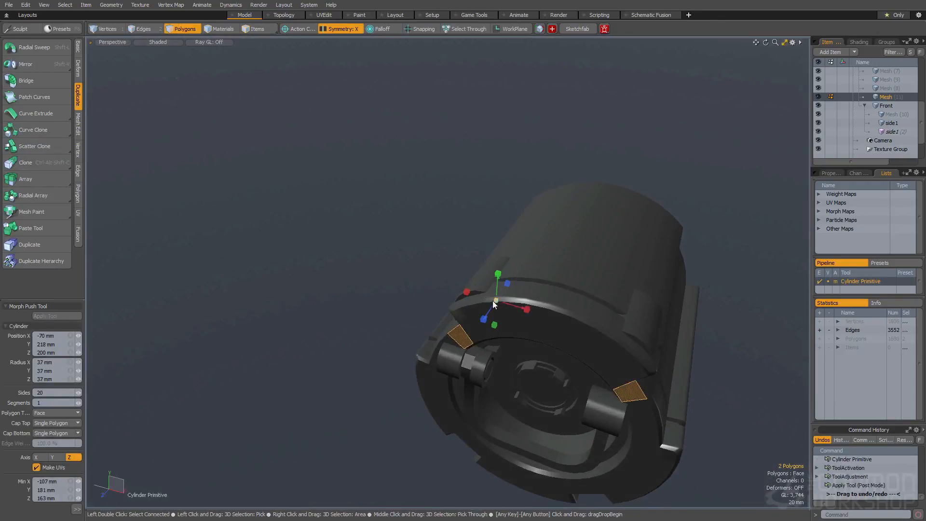
pyautogui.scroll(6, 463, 341)
pyautogui.moveTo(483, 319); pyautogui.dragTo(501, 385)
# Select the cylinder pair, scale it, and move it into place on the upper part of the front ring
pyautogui.press('space')
pyautogui.doubleClick(450, 352)
pyautogui.press('w')
pyautogui.press('r')
pyautogui.keyDown('alt'); pyautogui.moveTo(501, 386); pyautogui.dragTo(513, 270); pyautogui.keyUp('alt')
pyautogui.press('w')
pyautogui.moveTo(514, 270)
pyautogui.mouseDown()
pyautogui.moveTo(523, 288)
pyautogui.moveTo(497, 269)
pyautogui.mouseUp()
pyautogui.press('space')
# Paste two more copies of the cylinder pair and move them to the side and lower parts of the front ring
pyautogui.scroll(3, 523, 277)
pyautogui.press('r')
pyautogui.keyDown('alt'); pyautogui.moveTo(497, 269); pyautogui.dragTo(479, 303); pyautogui.keyUp('alt')
pyautogui.press('w')
pyautogui.scroll(-4, 544, 215)
pyautogui.press('space')
pyautogui.press('w')
pyautogui.press('space')
pyautogui.hotkey('ctrl', 'v')
pyautogui.press('w')
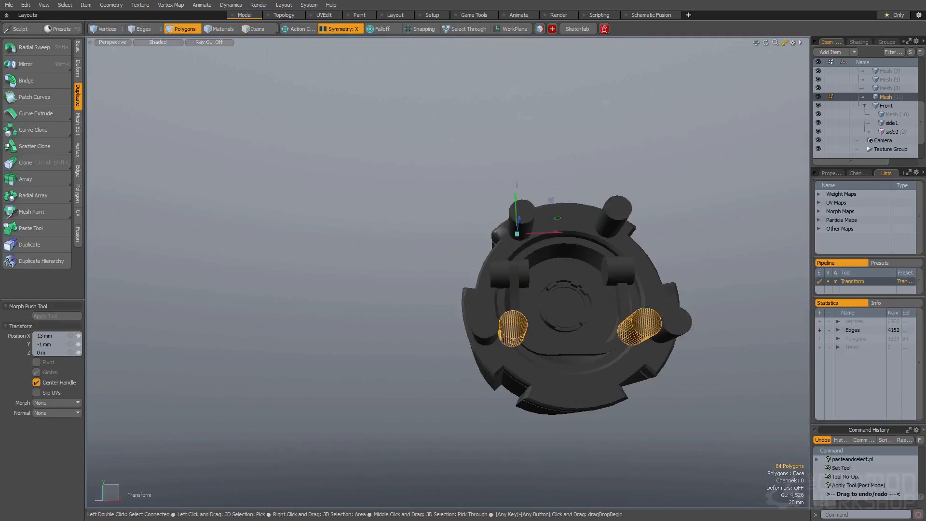
pyautogui.press('space')
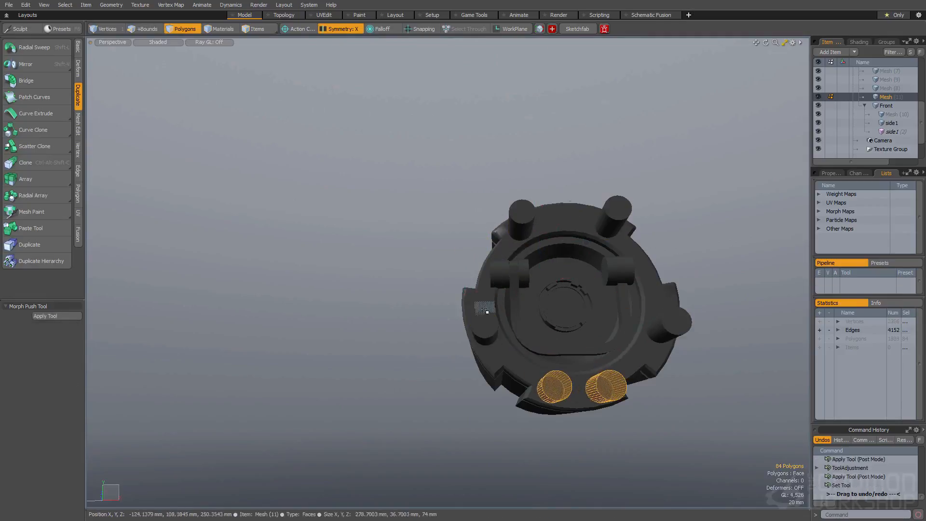
# Select all six cylinders and boolean-subtract them from the front ring to cut circular holes
pyautogui.press('h')
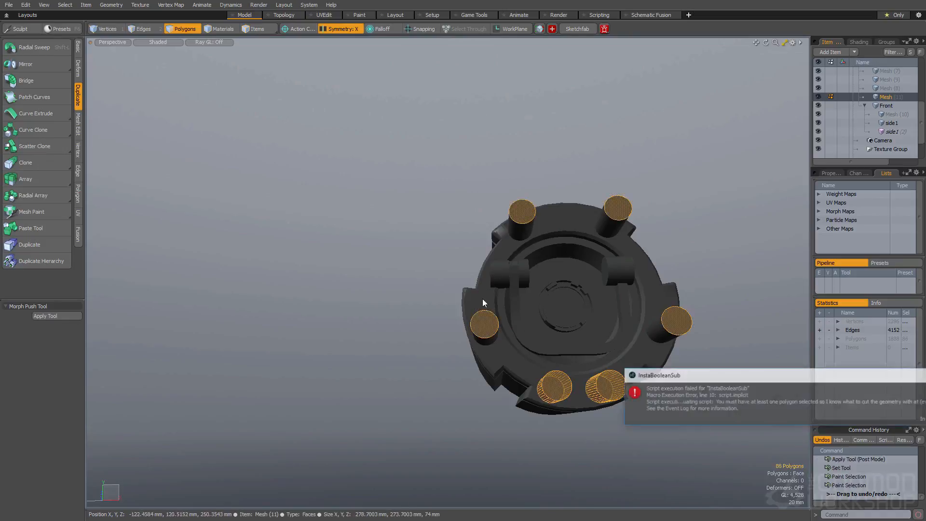
pyautogui.press('Return')
pyautogui.keyDown('alt'); pyautogui.moveTo(483, 290); pyautogui.dragTo(488, 145); pyautogui.keyUp('alt')
pyautogui.press('h')
pyautogui.press('h')
pyautogui.keyDown('alt'); pyautogui.moveTo(705, 290); pyautogui.dragTo(486, 290); pyautogui.keyUp('alt')
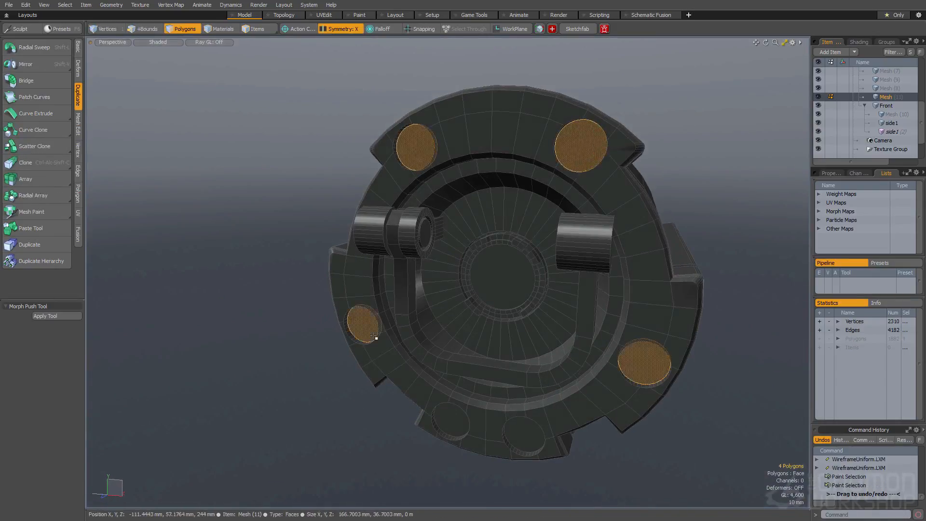
# Select the six circular hole faces and bevel them repeatedly into stepped, narrowing recesses, giving the last bevel an 11.5 mm shift
pyautogui.keyDown('alt'); pyautogui.moveTo(374, 337); pyautogui.dragTo(433, 401); pyautogui.keyUp('alt')
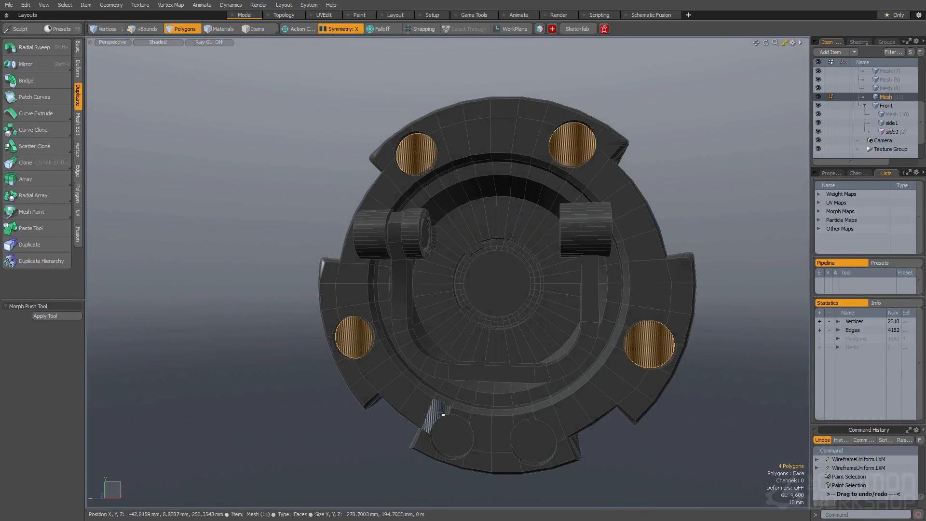
pyautogui.press('b')
pyautogui.press('q')
pyautogui.keyDown('shift'); pyautogui.click(529, 435); pyautogui.keyUp('shift')
pyautogui.press('b')
pyautogui.click(486, 333)
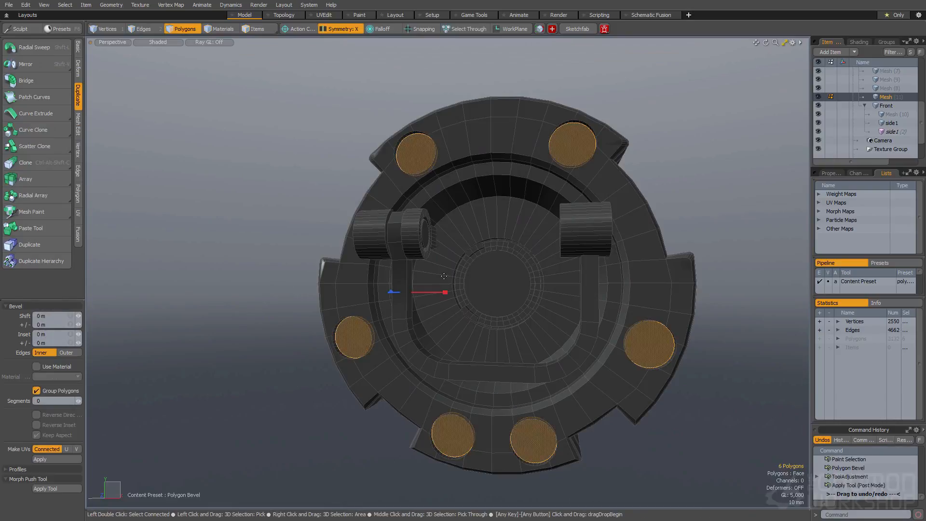
pyautogui.keyDown('alt'); pyautogui.moveTo(417, 264); pyautogui.dragTo(399, 304); pyautogui.keyUp('alt')
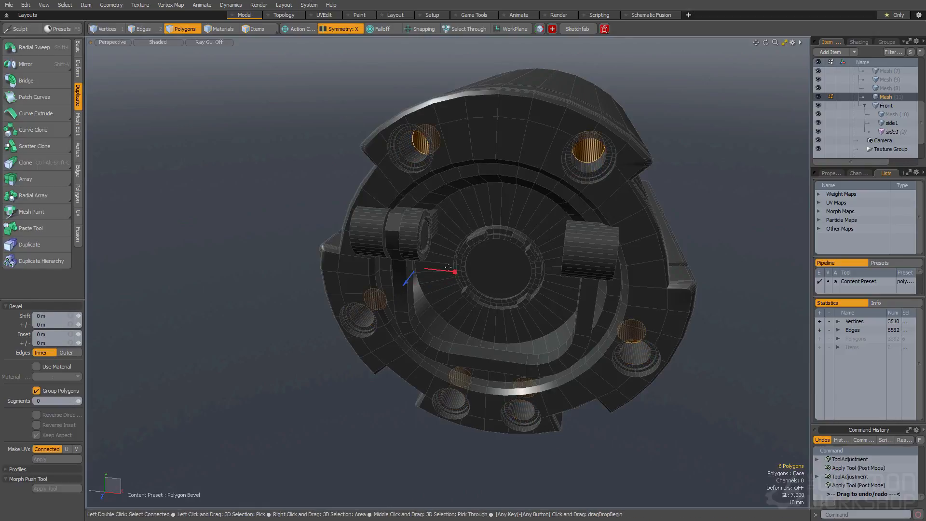
pyautogui.keyDown('alt'); pyautogui.moveTo(441, 262); pyautogui.dragTo(402, 274); pyautogui.keyUp('alt')
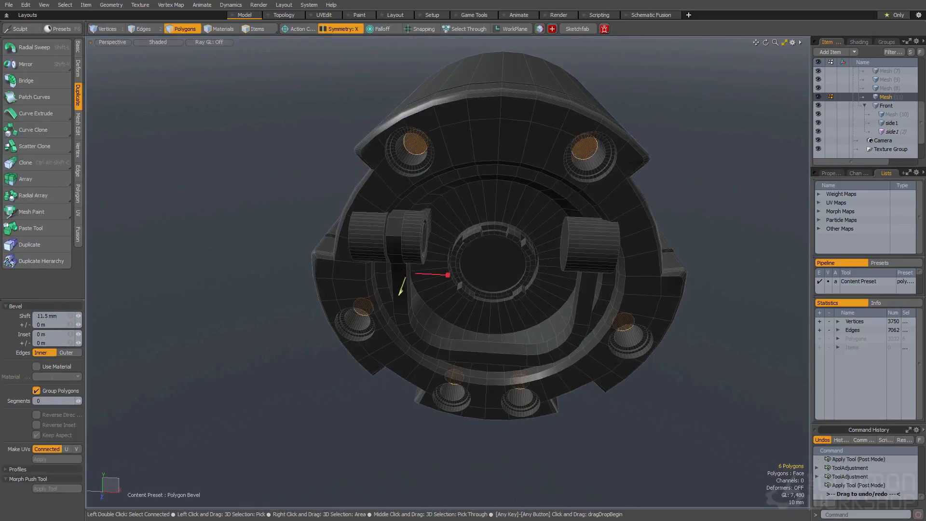
pyautogui.press('space')
# Clear the polygon selection, unhide the rest of the gun, and save the scene
pyautogui.click(345, 296)
pyautogui.keyDown('alt'); pyautogui.moveTo(345, 296); pyautogui.dragTo(634, 328); pyautogui.keyUp('alt')
pyautogui.click(635, 328)
pyautogui.scroll(-4, 627, 320)
pyautogui.press('[')
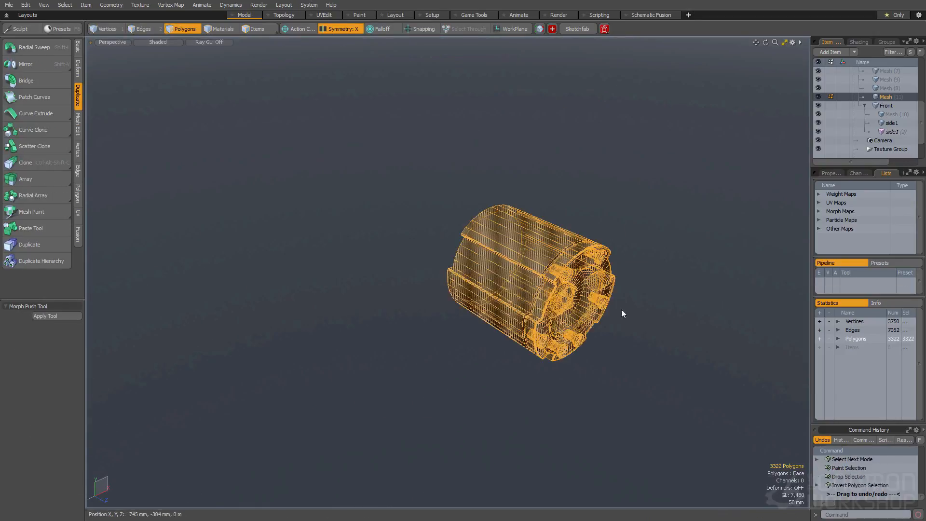
pyautogui.hotkey('ctrl', 'space')
pyautogui.click(585, 329)
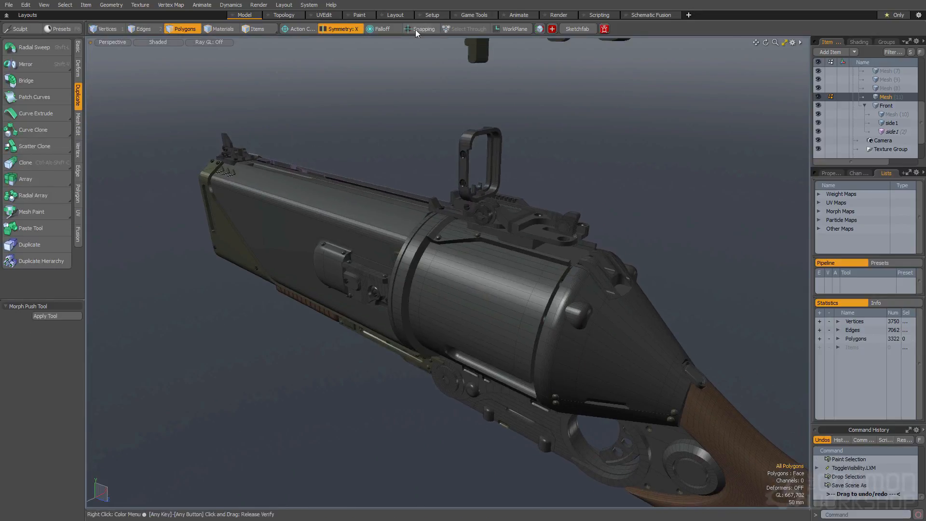
# View the whole gun in the Animate layout, select the screw mesh, and return to the Model layout
pyautogui.click(513, 14)
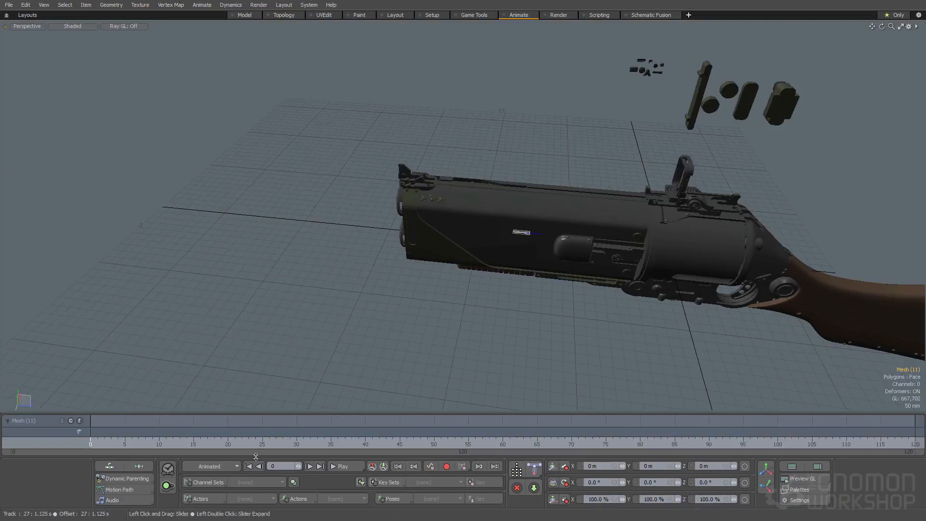
pyautogui.moveTo(206, 436); pyautogui.dragTo(91, 436)
pyautogui.keyDown('ctrl'); pyautogui.keyDown('alt'); pyautogui.moveTo(408, 220); pyautogui.dragTo(358, 300); pyautogui.keyUp('alt'); pyautogui.keyUp('ctrl')
pyautogui.click(423, 152)
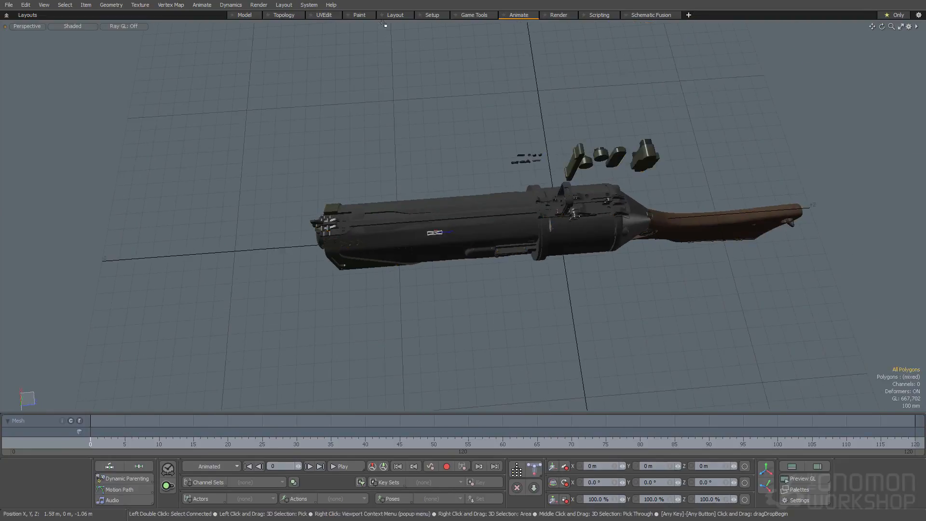
pyautogui.click(251, 16)
# Limit the polygon selection to the screws on the stock, trigger housing and rear cone, plus the small plate below the receiver
pyautogui.keyDown('alt'); pyautogui.moveTo(383, 191); pyautogui.dragTo(419, 152); pyautogui.keyUp('alt')
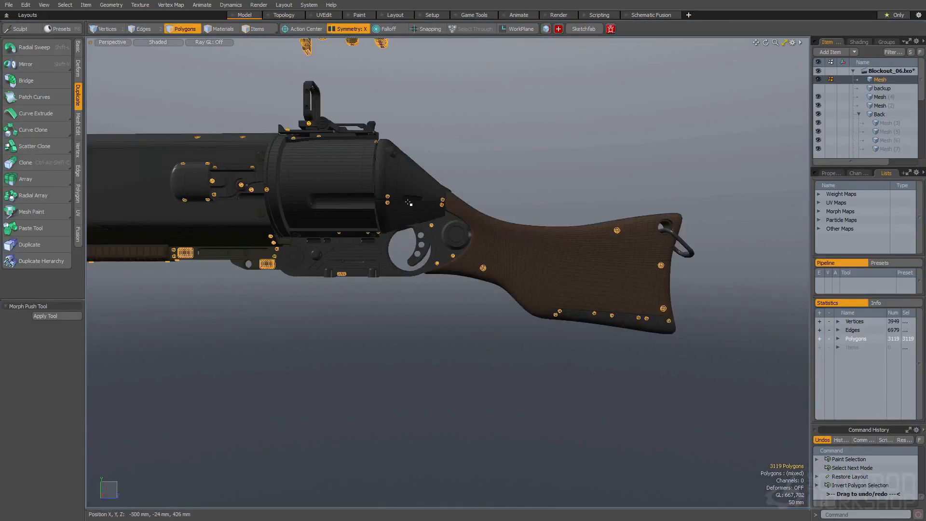
pyautogui.keyDown('alt'); pyautogui.moveTo(411, 200); pyautogui.dragTo(410, 208); pyautogui.keyUp('alt')
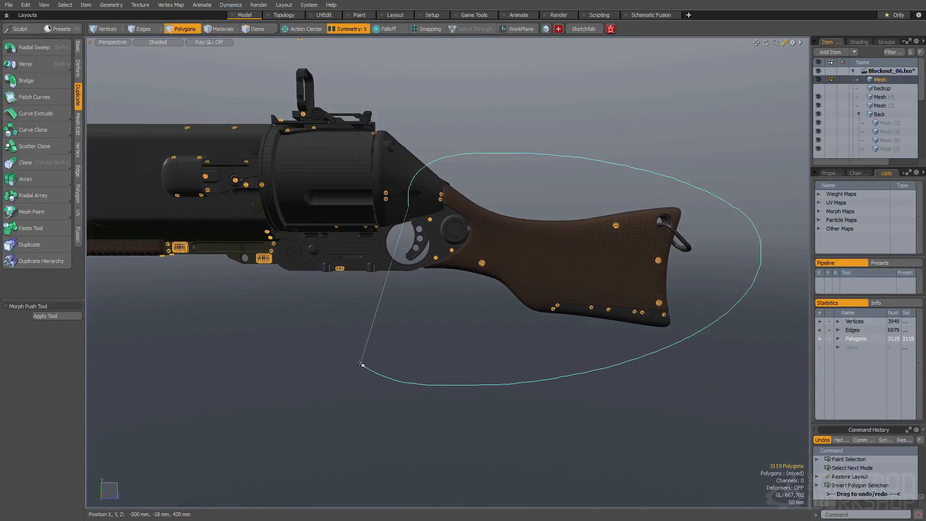
pyautogui.scroll(4, 444, 236)
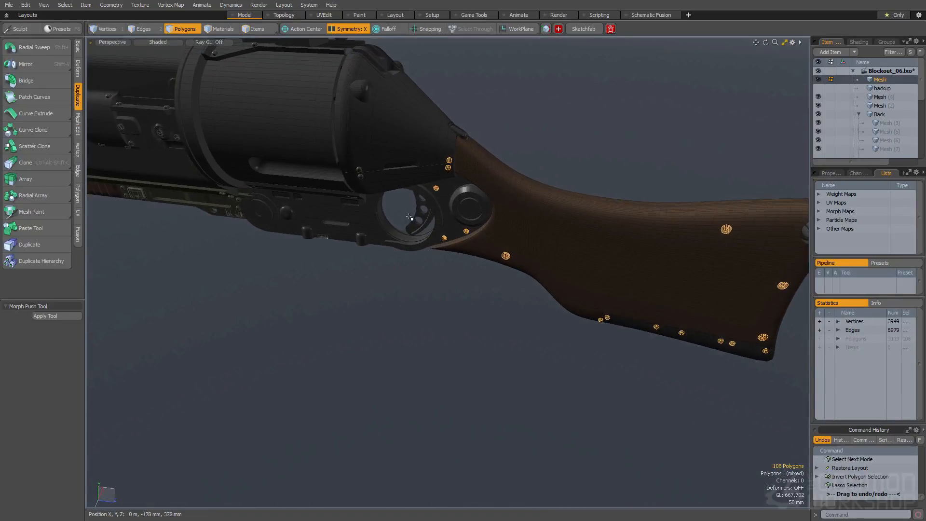
pyautogui.keyDown('alt'); pyautogui.moveTo(375, 187); pyautogui.dragTo(537, 193); pyautogui.keyUp('alt')
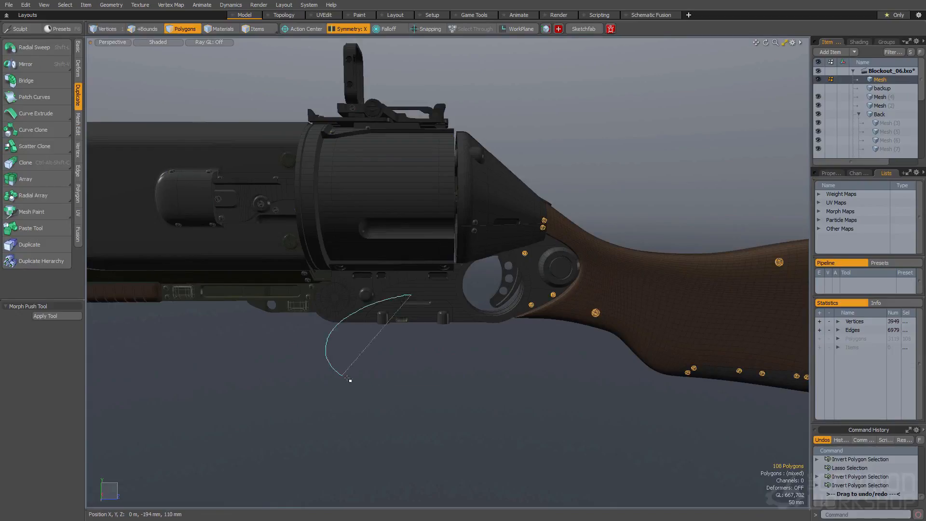
pyautogui.keyDown('alt'); pyautogui.keyDown('shift'); pyautogui.moveTo(422, 242); pyautogui.dragTo(538, 249); pyautogui.keyUp('shift'); pyautogui.keyUp('alt')
pyautogui.keyDown('alt'); pyautogui.moveTo(435, 345); pyautogui.dragTo(399, 352); pyautogui.keyUp('alt')
pyautogui.scroll(4, 424, 335)
pyautogui.scroll(-4, 494, 319)
pyautogui.keyDown('alt'); pyautogui.moveTo(493, 319); pyautogui.dragTo(417, 230); pyautogui.keyUp('alt')
pyautogui.press('[')
pyautogui.scroll(-3, 418, 230)
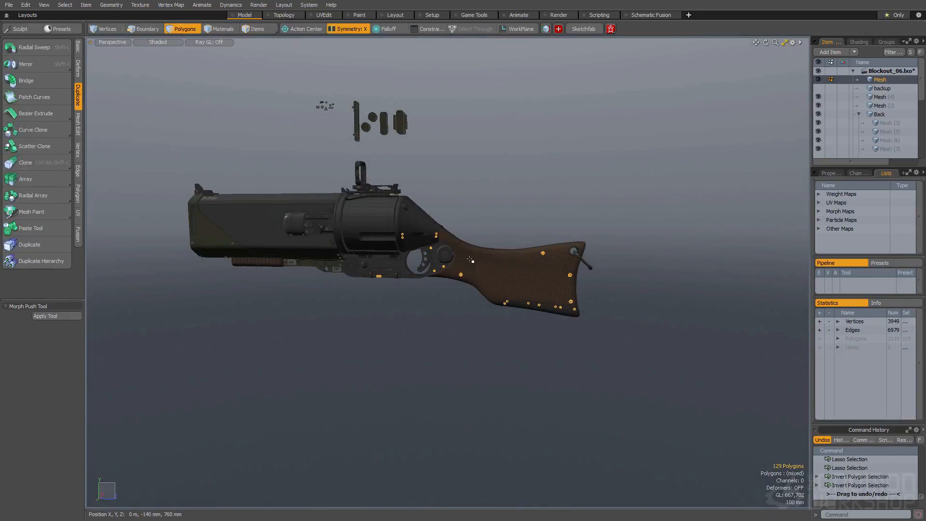
# Cut the selected rear screws, paste them into the Mesh (2) item, and mirror them to the gun's other side
pyautogui.press('space')
pyautogui.click(504, 265)
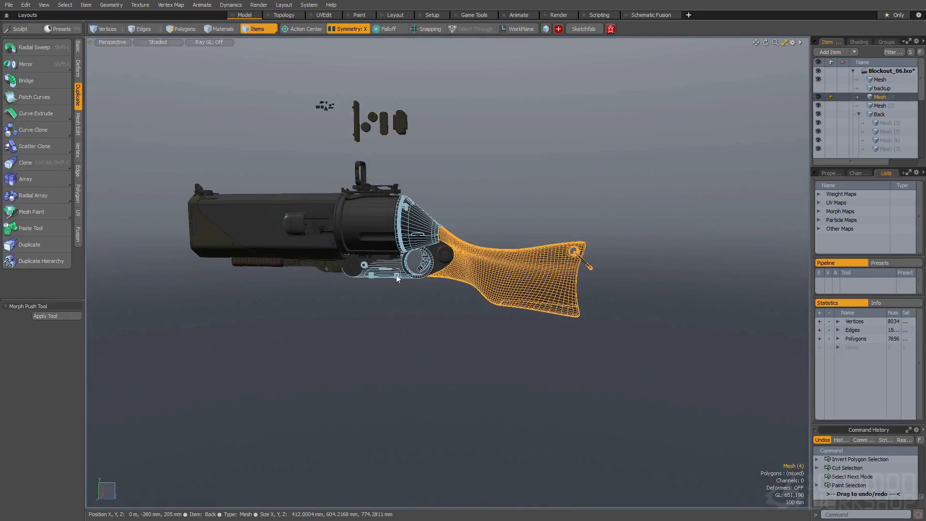
pyautogui.click(441, 265)
pyautogui.press('space')
pyautogui.scroll(5, 441, 268)
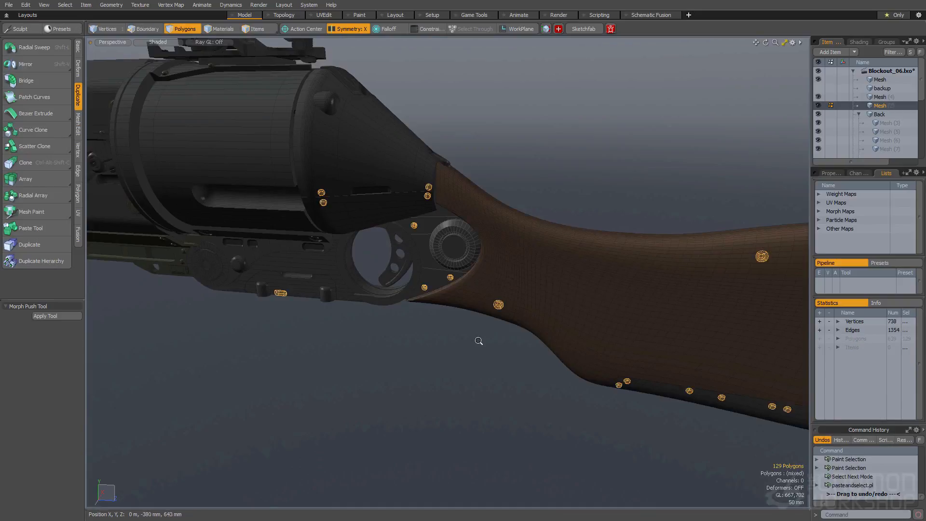
pyautogui.keyDown('ctrl'); pyautogui.keyDown('alt'); pyautogui.moveTo(492, 331); pyautogui.dragTo(635, 327); pyautogui.keyUp('alt'); pyautogui.keyUp('ctrl')
# In the screw mesh, select the arrow markings and the screws at the barrel's front top and underside
pyautogui.press('space')
pyautogui.click(427, 219)
pyautogui.keyDown('alt'); pyautogui.moveTo(428, 220); pyautogui.dragTo(392, 192); pyautogui.keyUp('alt')
pyautogui.press('space')
pyautogui.scroll(2, 393, 173)
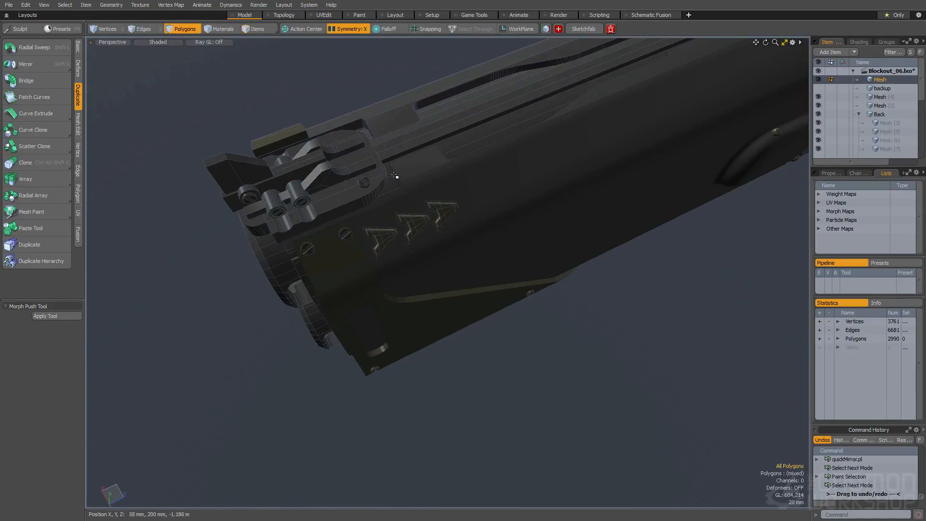
pyautogui.press(']')
pyautogui.keyDown('alt'); pyautogui.moveTo(509, 193); pyautogui.dragTo(481, 219); pyautogui.keyUp('alt')
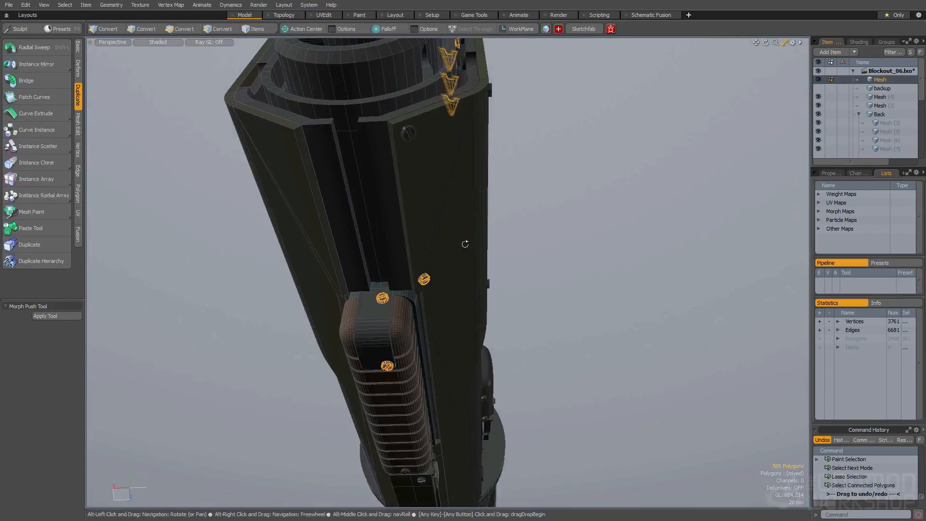
pyautogui.moveTo(402, 428)
pyautogui.keyDown('alt'); pyautogui.mouseDown()
pyautogui.moveTo(400, 226)
pyautogui.moveTo(434, 167)
pyautogui.mouseUp(); pyautogui.keyUp('alt')
pyautogui.moveTo(434, 167); pyautogui.dragTo(367, 210, button='right')
pyautogui.keyDown('alt'); pyautogui.moveTo(465, 258); pyautogui.dragTo(417, 288); pyautogui.keyUp('alt')
pyautogui.keyDown('alt'); pyautogui.moveTo(328, 288); pyautogui.dragTo(392, 363); pyautogui.keyUp('alt')
pyautogui.press('[')
pyautogui.keyDown('alt'); pyautogui.moveTo(474, 355); pyautogui.dragTo(606, 335); pyautogui.keyUp('alt')
pyautogui.press('[')
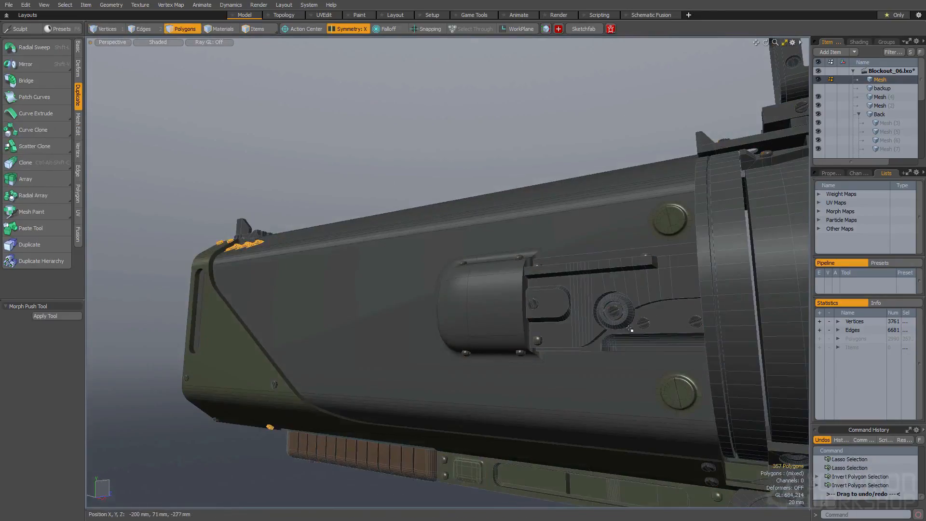
# Add the screws around the barrel's side latch assembly and at the barrel's lower rear corner to the selection
pyautogui.keyDown('alt'); pyautogui.moveTo(519, 129); pyautogui.dragTo(500, 220); pyautogui.keyUp('alt')
pyautogui.press('[')
pyautogui.scroll(3, 630, 354)
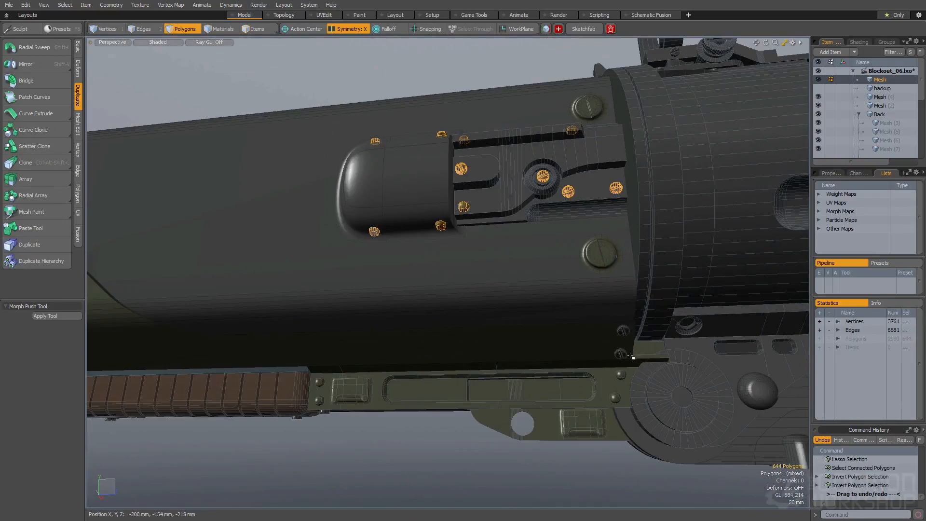
pyautogui.press(']')
pyautogui.scroll(-3, 607, 321)
pyautogui.keyDown('alt'); pyautogui.moveTo(537, 296); pyautogui.dragTo(508, 310); pyautogui.keyUp('alt')
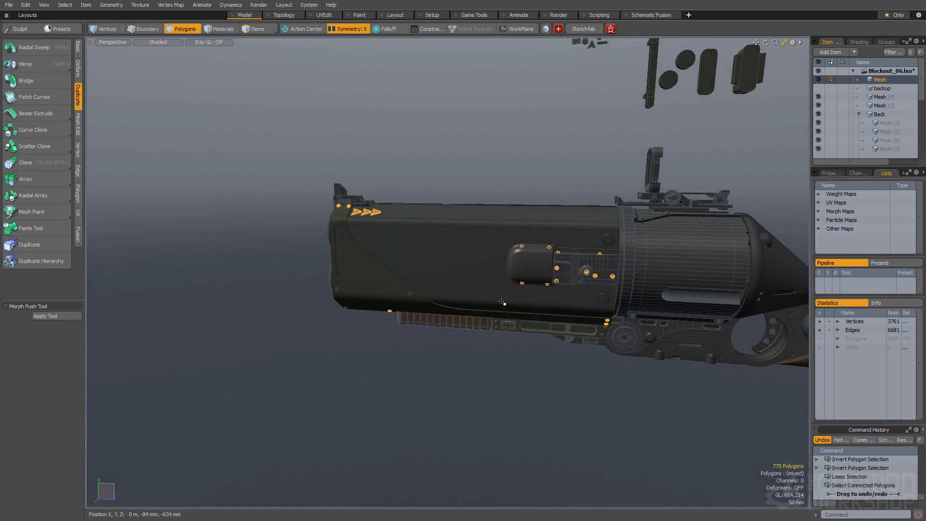
# Cut the selected arrow markings and screws and paste them into the side1 barrel mesh
pyautogui.press('space')
pyautogui.press('space')
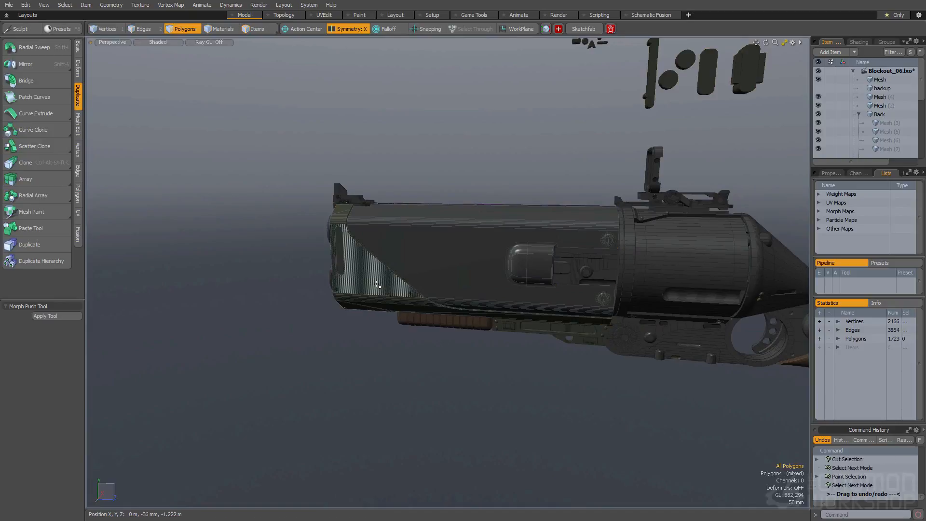
pyautogui.click(410, 293)
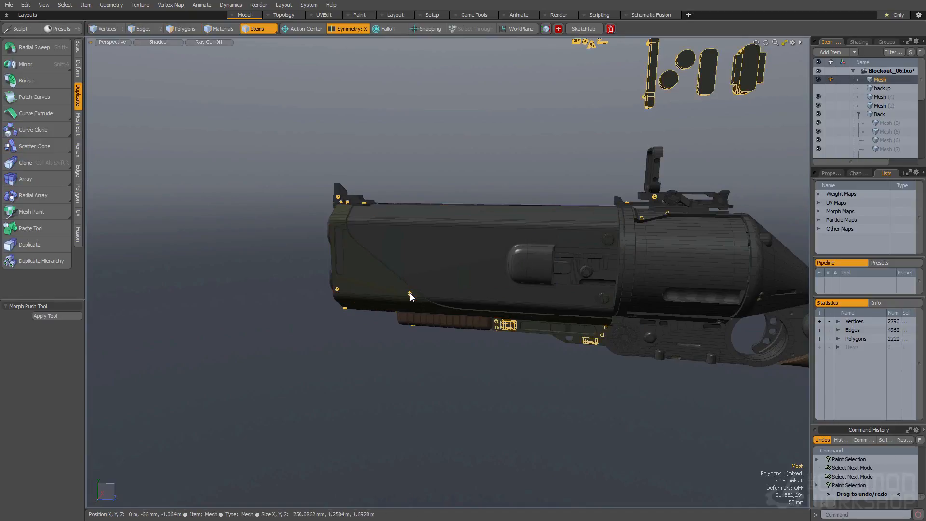
pyautogui.click(404, 283)
pyautogui.press('space')
pyautogui.hotkey('ctrl', 'v')
# Select the screws on the lower corner of the barrel's front plate in the screw mesh and move them into the side1 mesh
pyautogui.press('space')
pyautogui.click(409, 298)
pyautogui.moveTo(409, 298)
pyautogui.keyDown('ctrl'); pyautogui.keyDown('alt'); pyautogui.mouseDown()
pyautogui.moveTo(443, 312)
pyautogui.moveTo(368, 290)
pyautogui.mouseUp(); pyautogui.keyUp('alt'); pyautogui.keyUp('ctrl')
pyautogui.press('space')
pyautogui.moveTo(326, 271); pyautogui.dragTo(270, 265, button='right')
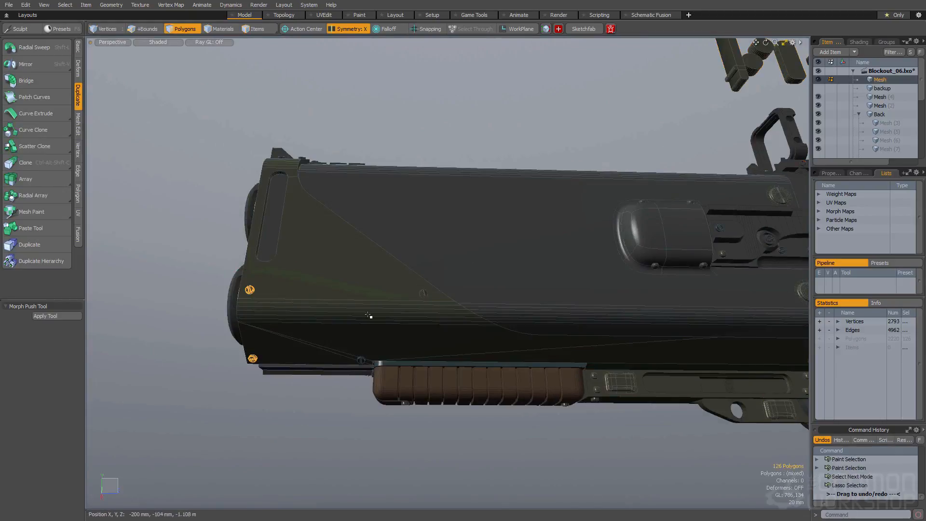
pyautogui.hotkey('ctrl', 'x')
pyautogui.press('space')
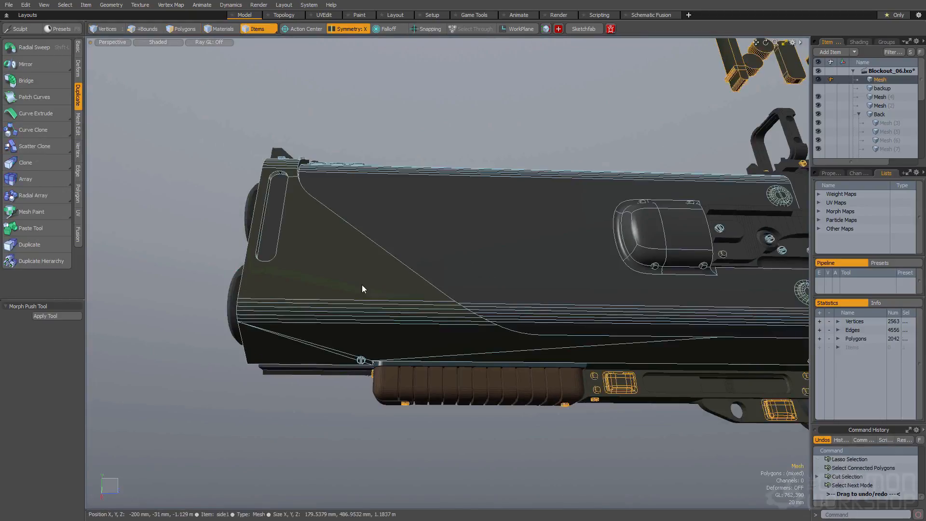
pyautogui.click(362, 286)
pyautogui.press('space')
pyautogui.hotkey('ctrl', 'v')
# Paste the cut corner screws into the side1 barrel mesh
pyautogui.click(332, 318)
pyautogui.keyDown('ctrl'); pyautogui.keyDown('alt'); pyautogui.moveTo(332, 318); pyautogui.dragTo(298, 313); pyautogui.keyUp('alt'); pyautogui.keyUp('ctrl')
pyautogui.keyDown('alt'); pyautogui.moveTo(299, 313); pyautogui.dragTo(368, 299); pyautogui.keyUp('alt')
pyautogui.press('space')
# In the screw mesh, select the screws and fittings along the sights, barrel top, cylinder and fore-end, leaving out the receiver parts
pyautogui.click(323, 263)
pyautogui.keyDown('ctrl'); pyautogui.keyDown('alt'); pyautogui.moveTo(323, 263); pyautogui.dragTo(683, 282); pyautogui.keyUp('alt'); pyautogui.keyUp('ctrl')
pyautogui.keyDown('alt'); pyautogui.moveTo(684, 282); pyautogui.dragTo(685, 257); pyautogui.keyUp('alt')
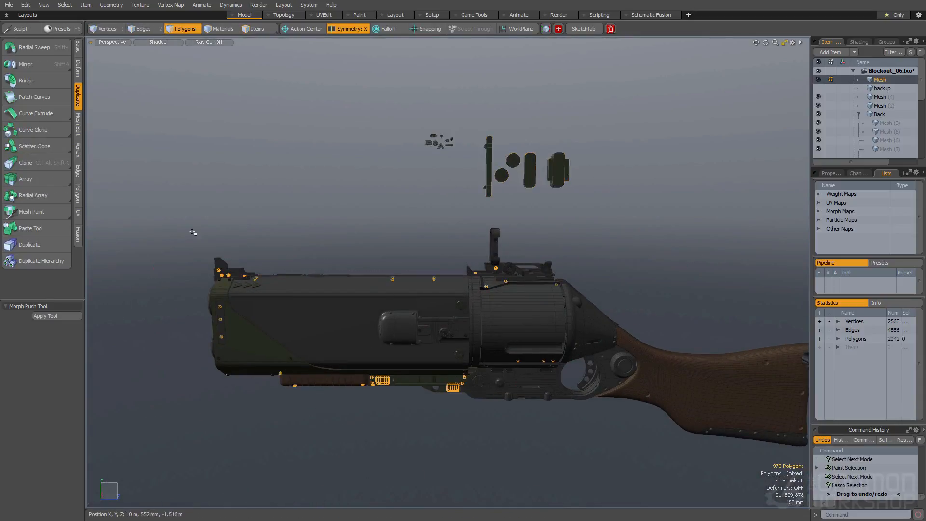
pyautogui.hotkey('shift', 'a')
pyautogui.keyDown('alt'); pyautogui.moveTo(403, 357); pyautogui.dragTo(640, 333); pyautogui.keyUp('alt')
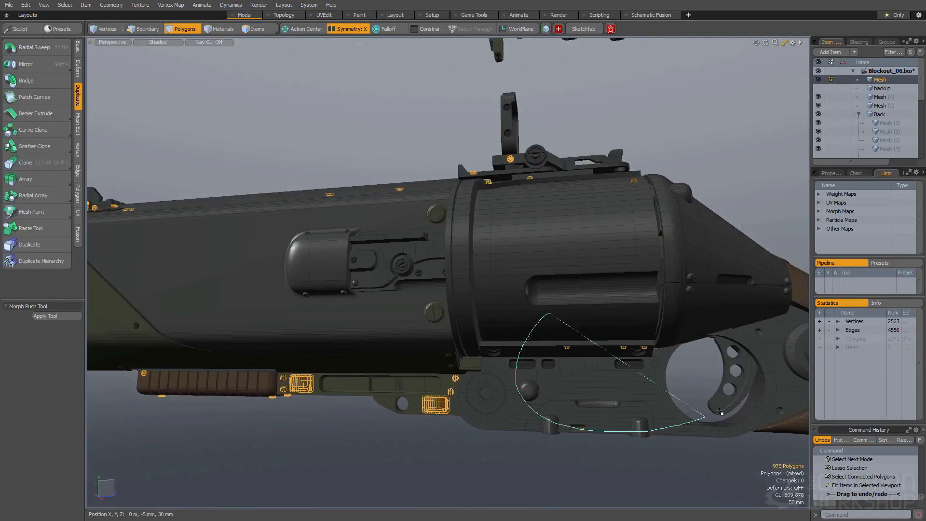
pyautogui.keyDown('alt'); pyautogui.moveTo(602, 235); pyautogui.dragTo(538, 342); pyautogui.keyUp('alt')
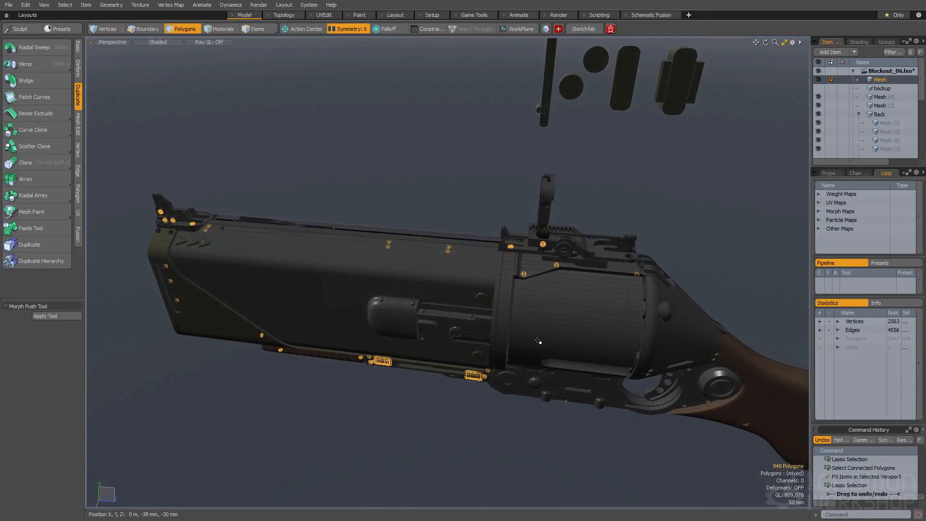
# Move the selected screws and fittings into the Front mesh and mirror them to the gun's other side
pyautogui.press('space')
pyautogui.click(540, 266)
pyautogui.keyDown('alt'); pyautogui.moveTo(540, 266); pyautogui.dragTo(576, 340); pyautogui.keyUp('alt')
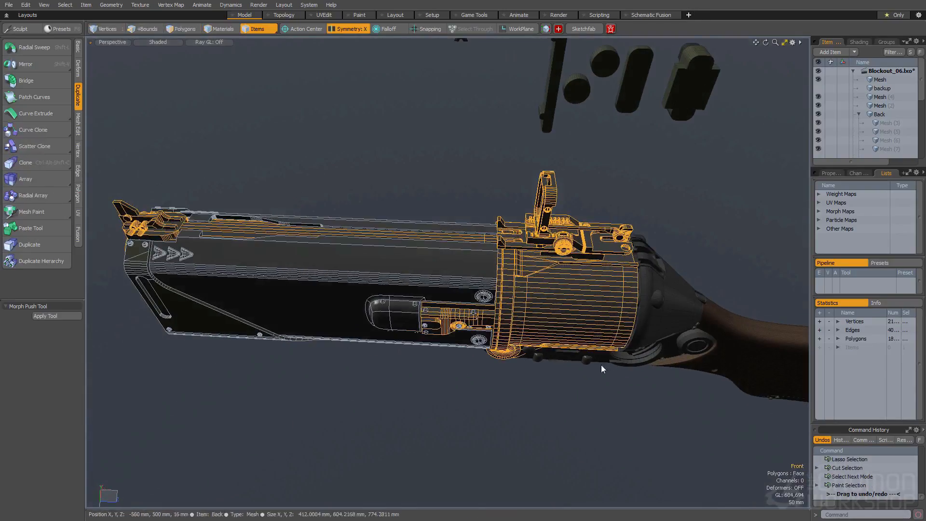
pyautogui.press('space')
pyautogui.keyDown('alt'); pyautogui.moveTo(503, 421); pyautogui.dragTo(476, 217); pyautogui.keyUp('alt')
pyautogui.keyDown('ctrl'); pyautogui.keyDown('alt'); pyautogui.moveTo(517, 292); pyautogui.dragTo(463, 299); pyautogui.keyUp('alt'); pyautogui.keyUp('ctrl')
pyautogui.keyDown('alt'); pyautogui.moveTo(463, 299); pyautogui.dragTo(483, 318); pyautogui.keyUp('alt')
pyautogui.scroll(3, 546, 269)
pyautogui.scroll(-3, 545, 304)
pyautogui.keyDown('alt'); pyautogui.moveTo(558, 314); pyautogui.dragTo(609, 394); pyautogui.keyUp('alt')
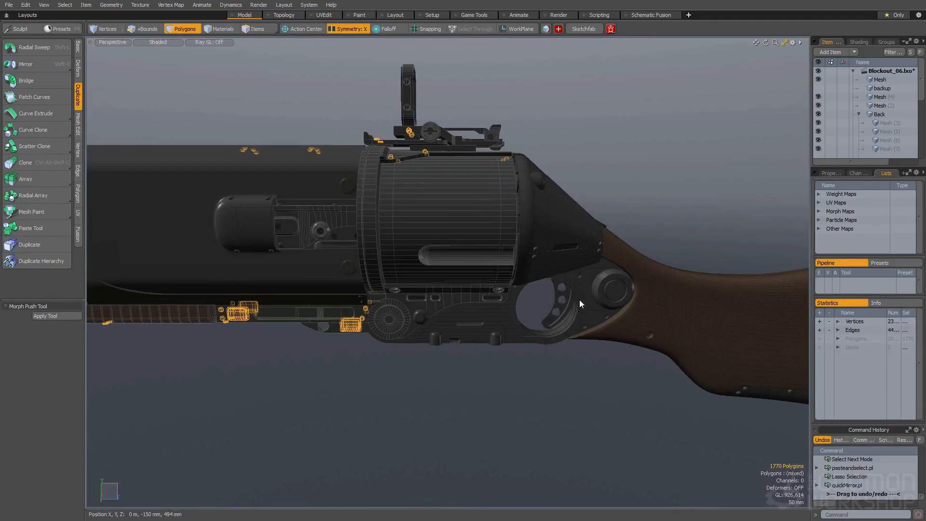
# Select the Back mesh and check the assembled gun in the Animate layout, scrubbing the timeline back to frame 0
pyautogui.press('space')
pyautogui.click(471, 319)
pyautogui.keyDown('ctrl'); pyautogui.keyDown('alt'); pyautogui.moveTo(482, 324); pyautogui.dragTo(457, 413); pyautogui.keyUp('alt'); pyautogui.keyUp('ctrl')
pyautogui.press('space')
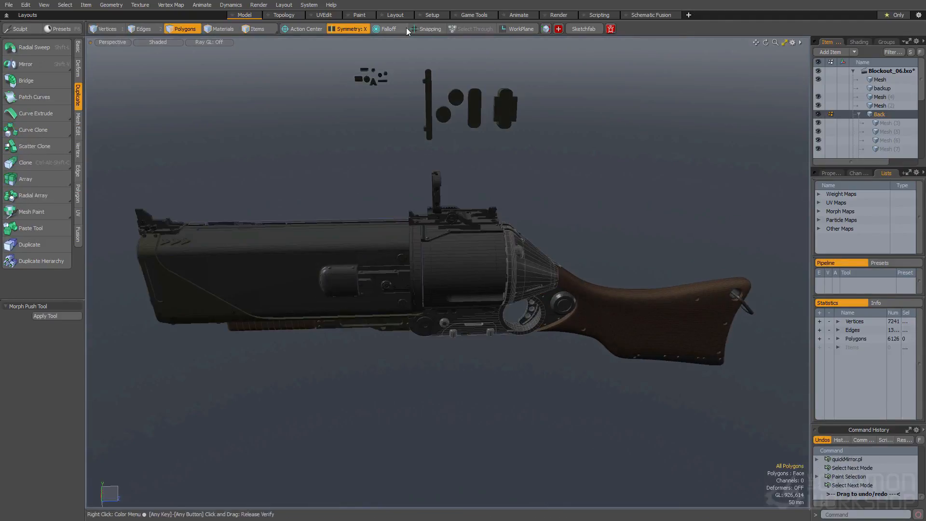
pyautogui.click(515, 16)
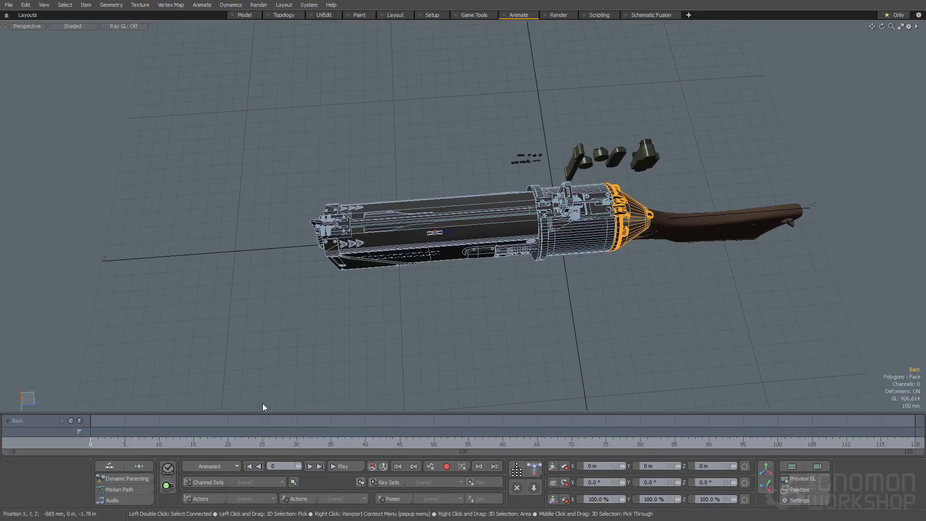
pyautogui.click(255, 442)
pyautogui.moveTo(255, 443); pyautogui.dragTo(90, 443)
pyautogui.keyDown('alt'); pyautogui.moveTo(498, 289); pyautogui.dragTo(465, 215); pyautogui.keyUp('alt')
pyautogui.scroll(4, 569, 296)
pyautogui.scroll(4, 608, 289)
pyautogui.keyDown('alt'); pyautogui.moveTo(412, 201); pyautogui.dragTo(535, 232); pyautogui.keyUp('alt')
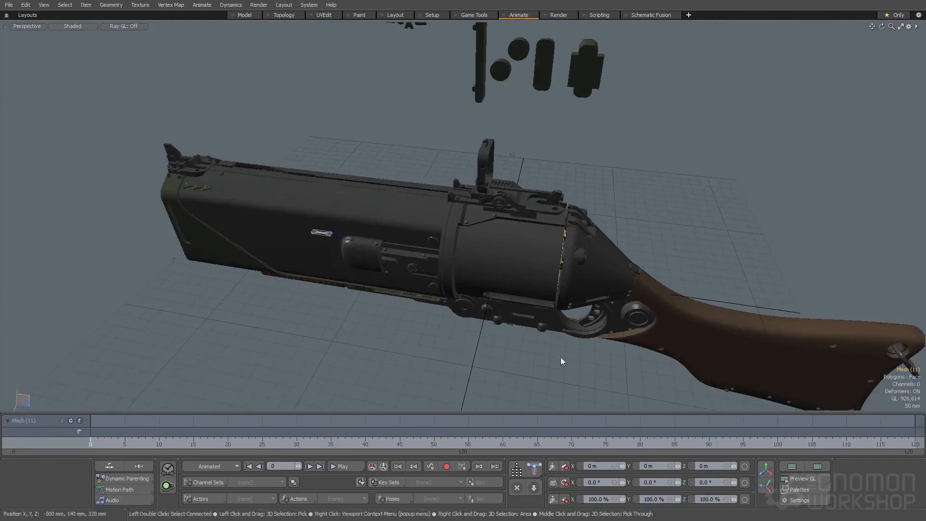
# Select the Front assembly, scrub the timeline to the opened-barrel pose and open the render preview
pyautogui.press('5')
pyautogui.click(549, 256)
pyautogui.press('3')
pyautogui.press('u')
pyautogui.click(336, 389)
pyautogui.moveTo(90, 443); pyautogui.dragTo(159, 443)
pyautogui.keyDown('alt'); pyautogui.moveTo(345, 82); pyautogui.dragTo(323, 51); pyautogui.keyUp('alt')
pyautogui.press('F9')
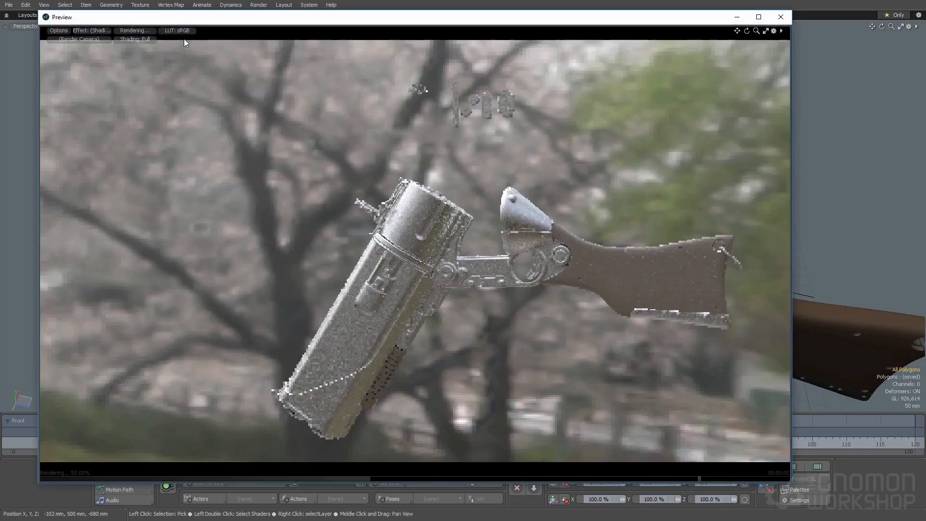
# Examine the opened gun in the render preview with the LUT set to Linear, then close it and return to frame 0
pyautogui.click(181, 31)
pyautogui.click(181, 51)
pyautogui.keyDown('alt'); pyautogui.moveTo(405, 164); pyautogui.dragTo(422, 246); pyautogui.keyUp('alt')
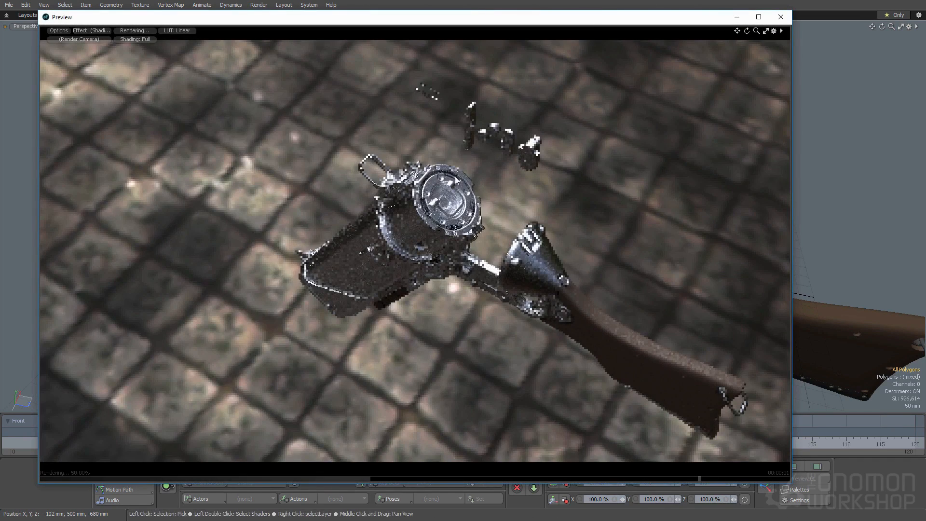
pyautogui.scroll(1, 458, 231)
pyautogui.keyDown('alt'); pyautogui.moveTo(458, 230); pyautogui.dragTo(367, 245); pyautogui.keyUp('alt')
pyautogui.scroll(2, 441, 183)
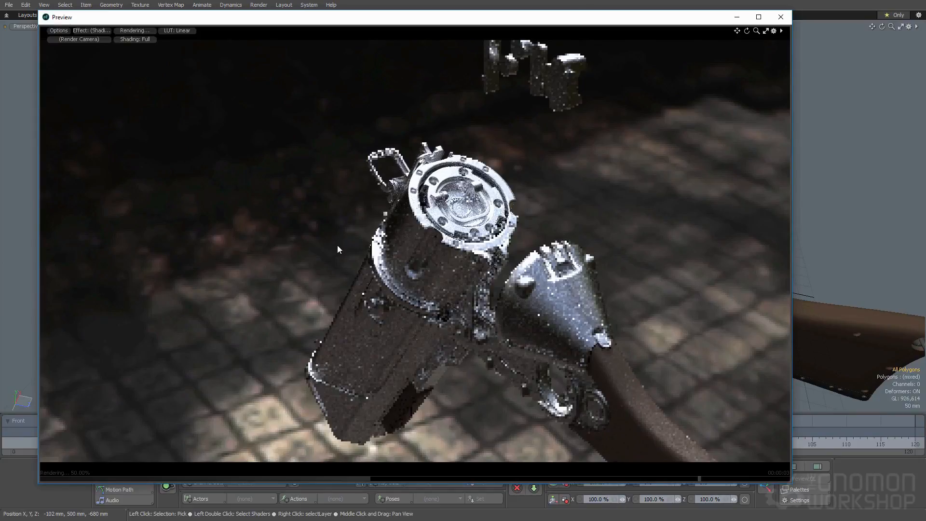
pyautogui.click(781, 16)
pyautogui.click(89, 441)
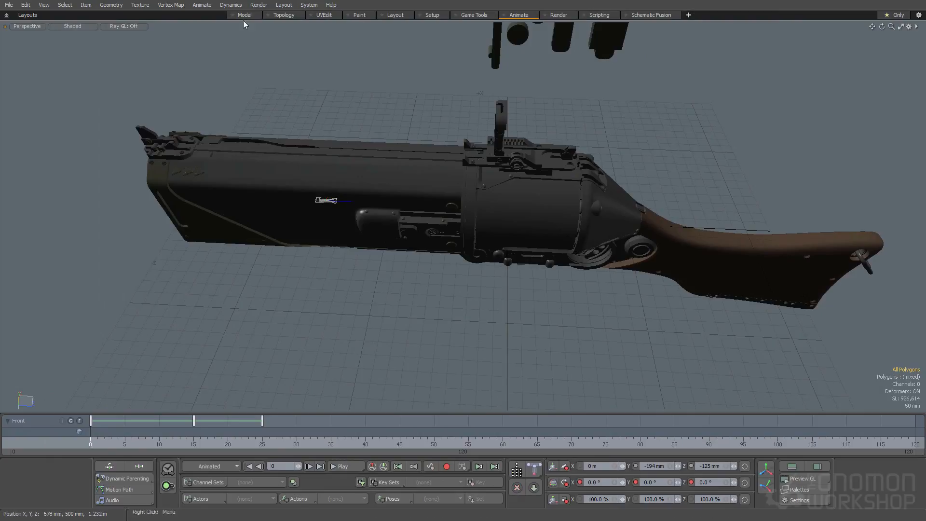
# Back in the Model layout, select the whole sling loop at the rear of the stock and copy it
pyautogui.click(244, 15)
pyautogui.keyDown('alt'); pyautogui.moveTo(378, 227); pyautogui.dragTo(366, 207); pyautogui.keyUp('alt')
pyautogui.keyDown('alt'); pyautogui.keyDown('shift'); pyautogui.moveTo(764, 296); pyautogui.dragTo(545, 254); pyautogui.keyUp('shift'); pyautogui.keyUp('alt')
pyautogui.scroll(5, 534, 247)
pyautogui.press('space')
pyautogui.click(509, 244)
pyautogui.press('3')
pyautogui.doubleClick(510, 244)
pyautogui.scroll(-5, 510, 243)
pyautogui.hotkey('ctrl', 'c')
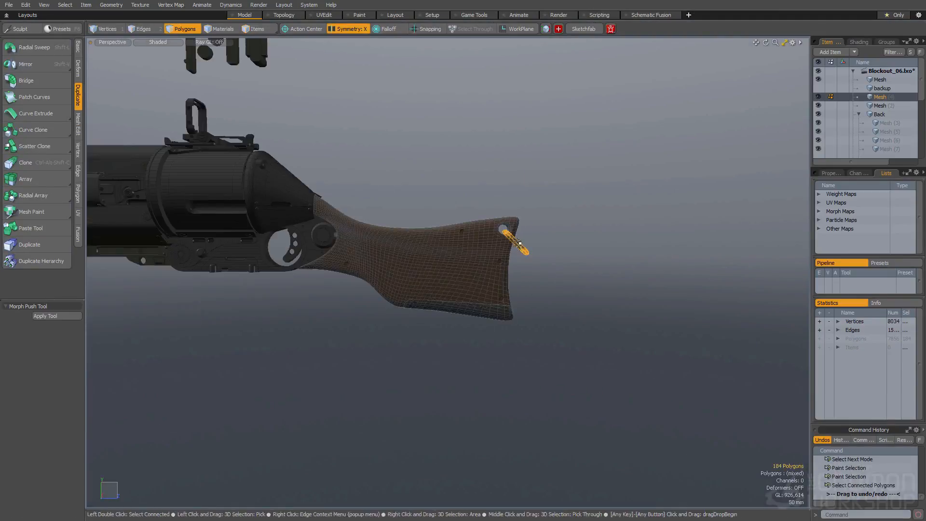
# Paste the copied sling loop into the Front mesh
pyautogui.scroll(-1, 453, 250)
pyautogui.keyDown('alt'); pyautogui.keyDown('shift'); pyautogui.moveTo(188, 246); pyautogui.dragTo(475, 241); pyautogui.keyUp('shift'); pyautogui.keyUp('alt')
pyautogui.scroll(4, 424, 241)
pyautogui.keyDown('alt'); pyautogui.moveTo(385, 241); pyautogui.dragTo(397, 223); pyautogui.keyUp('alt')
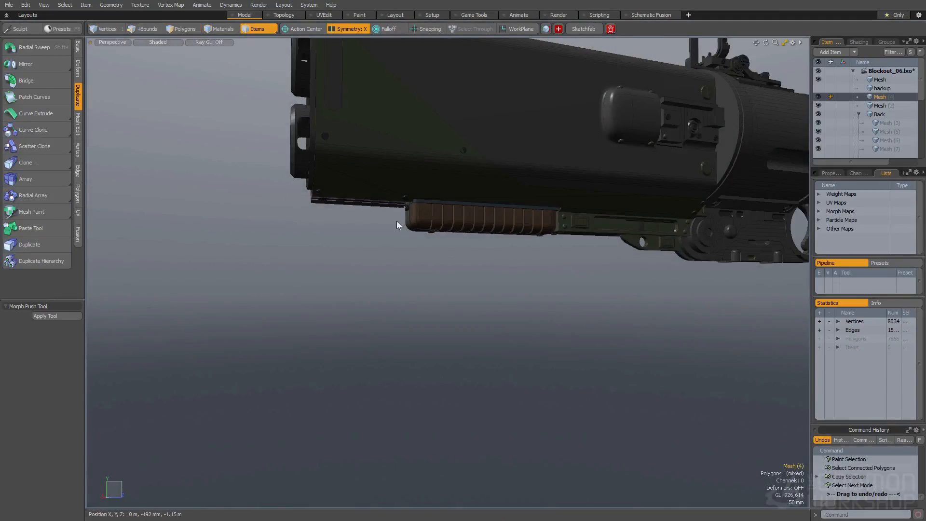
pyautogui.press('space')
pyautogui.click(407, 220)
pyautogui.press('space')
pyautogui.hotkey('ctrl', 'v')
pyautogui.scroll(-5, 469, 217)
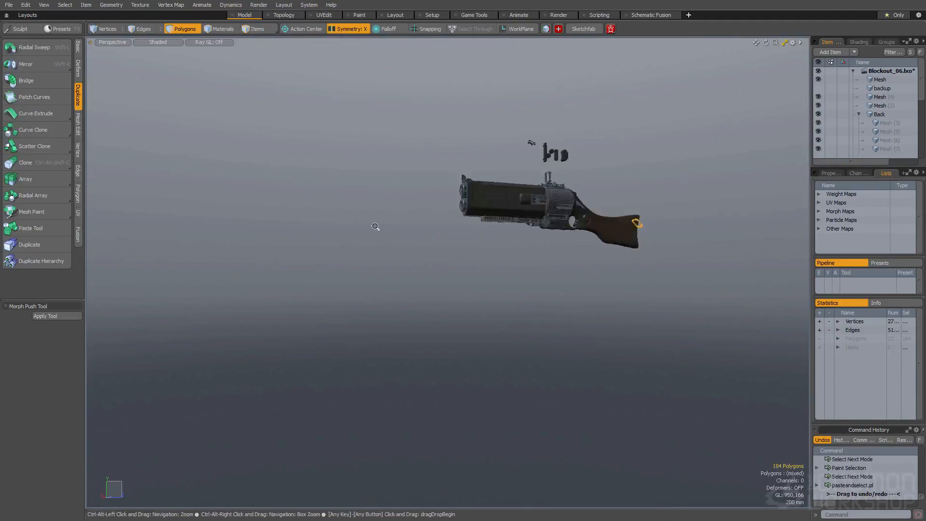
# Move the pasted sling loop to the front end of the fore-grip, beneath the barrel
pyautogui.press('w')
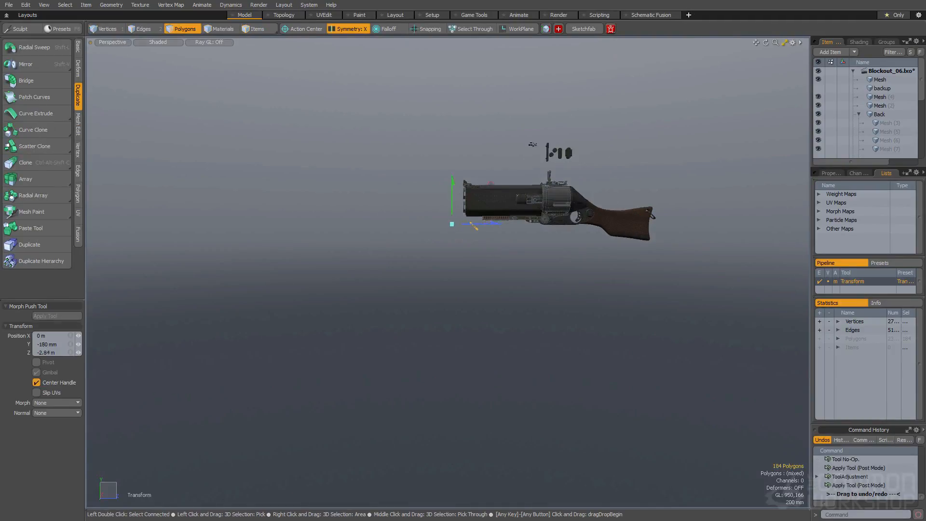
pyautogui.moveTo(447, 225); pyautogui.dragTo(461, 220)
pyautogui.hotkey('shift', 'a')
pyautogui.keyDown('alt'); pyautogui.moveTo(628, 210); pyautogui.dragTo(504, 192); pyautogui.keyUp('alt')
pyautogui.press('e')
pyautogui.press('w')
pyautogui.moveTo(537, 185); pyautogui.dragTo(491, 196)
pyautogui.press('q')
pyautogui.scroll(2, 515, 147)
pyautogui.keyDown('alt'); pyautogui.moveTo(410, 207); pyautogui.dragTo(403, 250); pyautogui.keyUp('alt')
# Create a 40-sided cylinder along the Z axis at the top of the sling loop, centred at X 0
pyautogui.hotkey('shift', 'c')
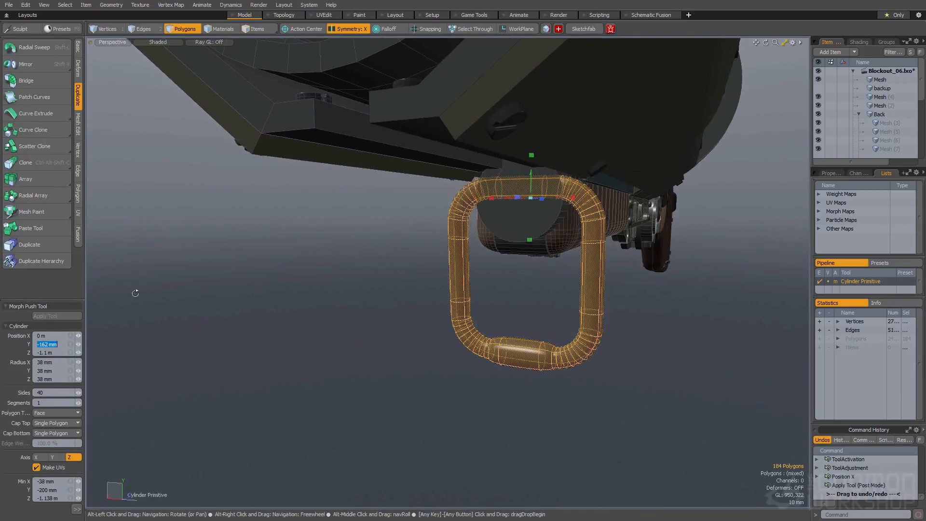
pyautogui.press('Return')
pyautogui.keyDown('alt'); pyautogui.moveTo(352, 222); pyautogui.dragTo(439, 211); pyautogui.keyUp('alt')
pyautogui.scroll(2, 438, 211)
pyautogui.keyDown('alt'); pyautogui.moveTo(497, 208); pyautogui.dragTo(470, 198); pyautogui.keyUp('alt')
pyautogui.press('space')
# Scale the new cylinder down and move it into place at the sling loop's top bar
pyautogui.press('s')
pyautogui.doubleClick(519, 198)
pyautogui.press('r')
pyautogui.hotkey('alt', 'a')
pyautogui.hotkey('alt', 'a')
pyautogui.keyDown('alt'); pyautogui.moveTo(385, 215); pyautogui.dragTo(403, 207); pyautogui.keyUp('alt')
pyautogui.press('w')
pyautogui.keyDown('alt'); pyautogui.moveTo(569, 189); pyautogui.dragTo(427, 193); pyautogui.keyUp('alt')
pyautogui.moveTo(433, 214); pyautogui.dragTo(444, 213)
# Duplicate the mounting cylinder in the Front mesh, then rotate and scale the parts to form the loop's mount
pyautogui.press('space')
pyautogui.scroll(3, 458, 168)
pyautogui.hotkey('ctrl', 'c')
pyautogui.keyDown('alt'); pyautogui.moveTo(451, 161); pyautogui.dragTo(511, 147); pyautogui.keyUp('alt')
pyautogui.hotkey('ctrl', 'v')
pyautogui.press('e')
pyautogui.press('r')
pyautogui.keyDown('alt'); pyautogui.moveTo(501, 152); pyautogui.dragTo(455, 160); pyautogui.keyUp('alt')
pyautogui.press('space')
pyautogui.doubleClick(537, 159)
pyautogui.press('y')
pyautogui.press('r')
# Refine the mounting cylinder's end faces and transform the cylinder to fit the sling loop's top bar
pyautogui.press('space')
pyautogui.click(569, 191)
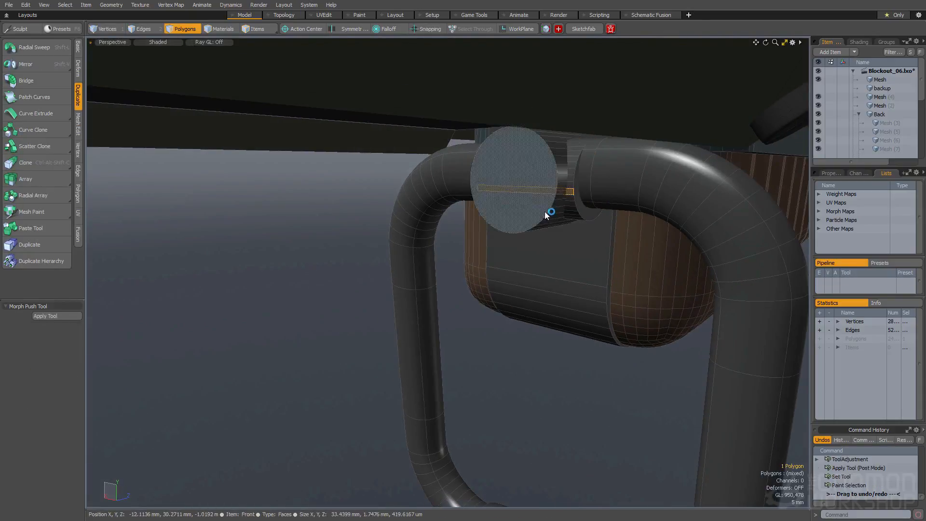
pyautogui.hotkey('ctrl', 'b')
pyautogui.click(505, 166)
pyautogui.keyDown('alt'); pyautogui.moveTo(543, 207); pyautogui.dragTo(482, 164); pyautogui.keyUp('alt')
pyautogui.doubleClick(506, 167)
pyautogui.press('y')
pyautogui.moveTo(554, 177); pyautogui.dragTo(525, 159)
# Move the whole sling loop to seat it in its mount and save the scene
pyautogui.press('space')
pyautogui.doubleClick(579, 150)
pyautogui.press('w')
pyautogui.moveTo(526, 159); pyautogui.dragTo(482, 203)
pyautogui.press('space')
pyautogui.press('space')
pyautogui.keyDown('ctrl'); pyautogui.keyDown('alt'); pyautogui.moveTo(483, 203); pyautogui.dragTo(388, 213); pyautogui.keyUp('alt'); pyautogui.keyUp('ctrl')
pyautogui.hotkey('ctrl', 's')
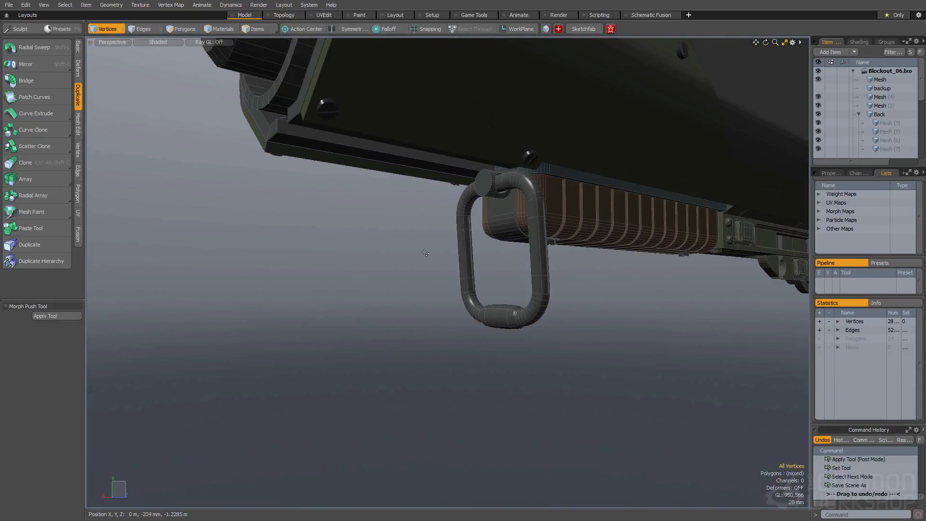
# Add a Ribs texture from the Enhance:modo Tiles textures to the shader tree
pyautogui.moveTo(437, 294)
pyautogui.keyDown('alt'); pyautogui.mouseDown()
pyautogui.moveTo(415, 320)
pyautogui.moveTo(500, 242)
pyautogui.moveTo(450, 264)
pyautogui.moveTo(494, 299)
pyautogui.moveTo(467, 273)
pyautogui.mouseUp(); pyautogui.keyUp('alt')
pyautogui.press('KP_7')
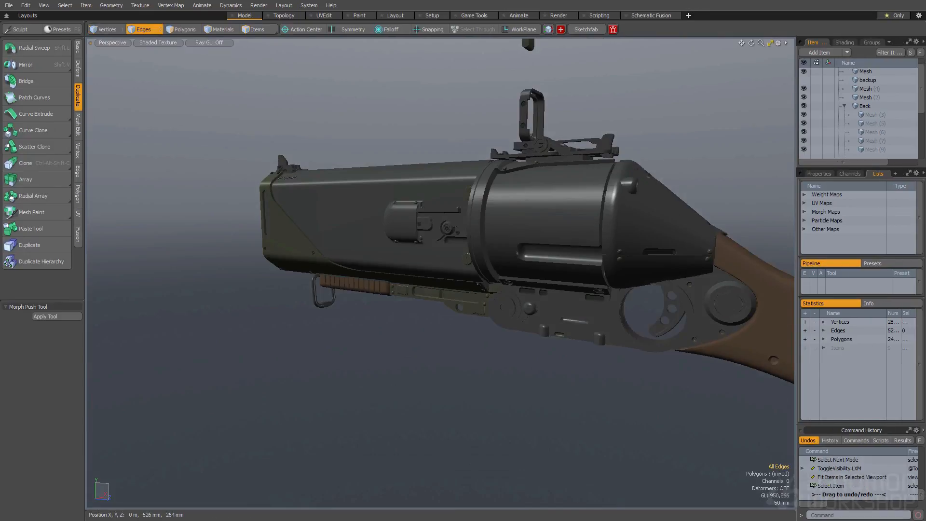
pyautogui.click(843, 44)
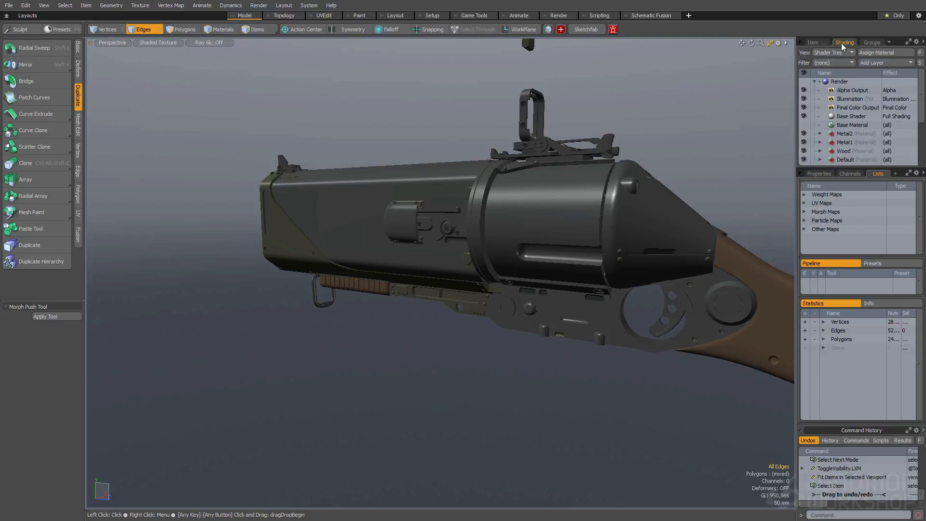
pyautogui.click(887, 60)
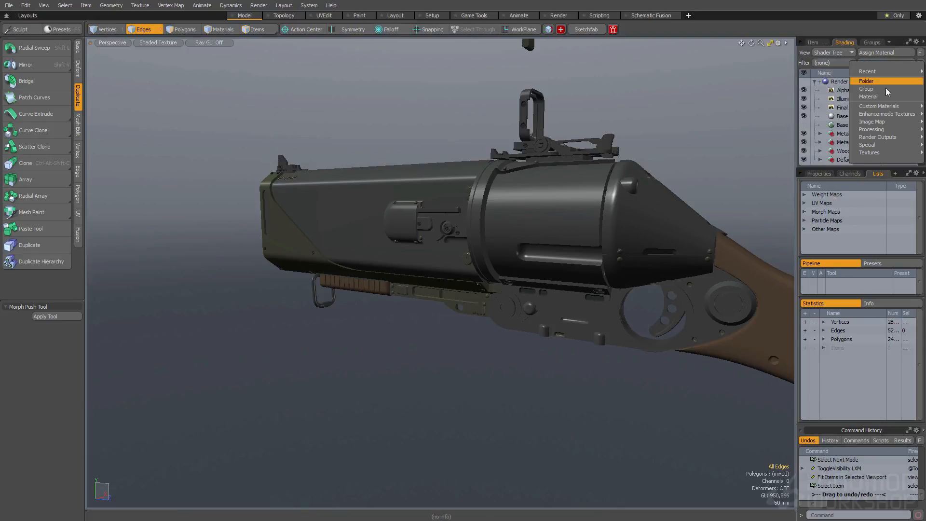
pyautogui.moveTo(879, 115)
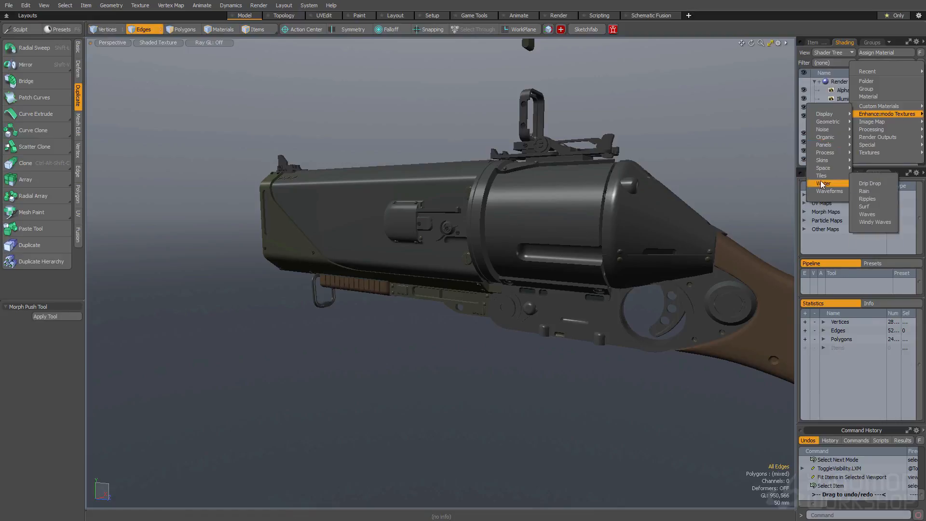
pyautogui.moveTo(823, 177)
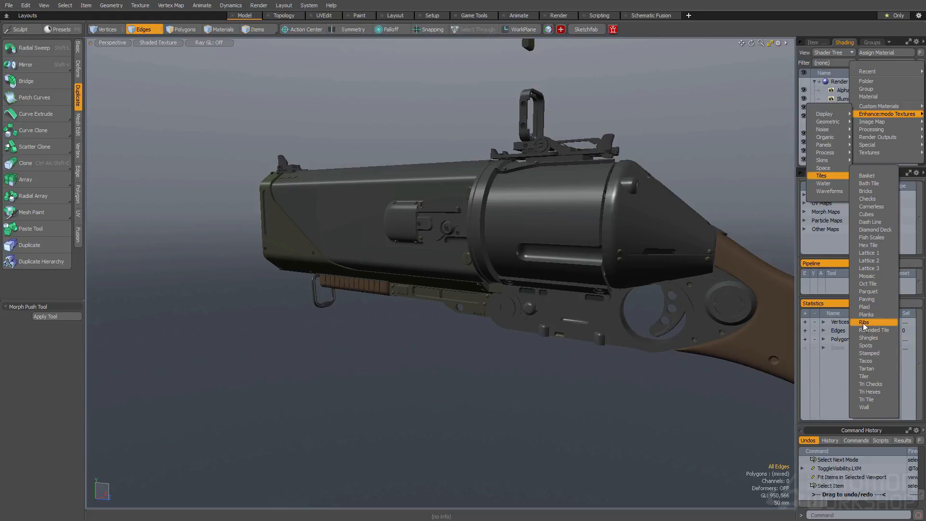
pyautogui.click(863, 322)
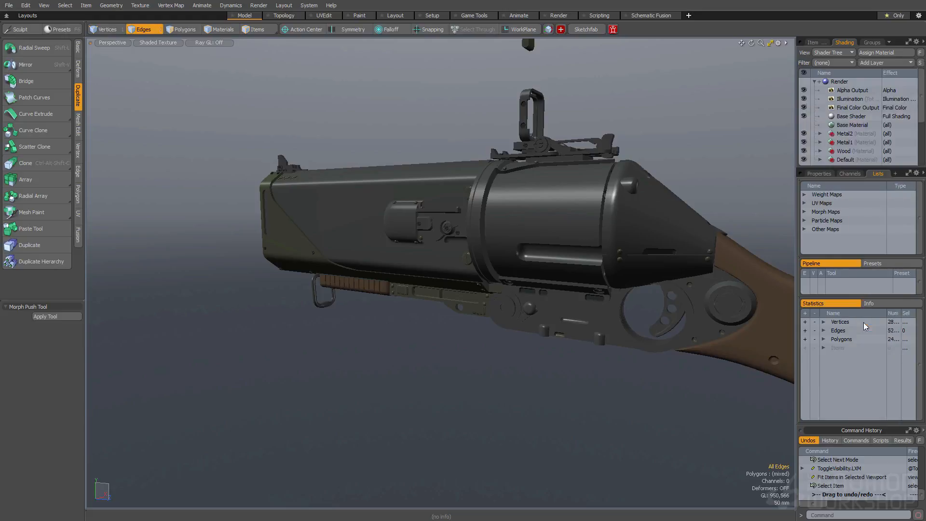
# Set the Ribs texture's number of ribs to 10 and its size to 500 mm on all three axes
pyautogui.click(818, 174)
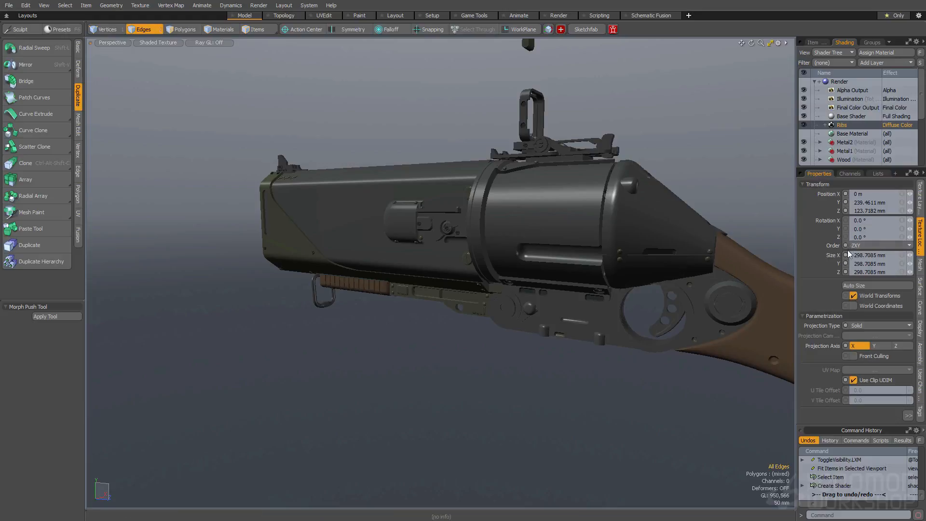
pyautogui.click(920, 199)
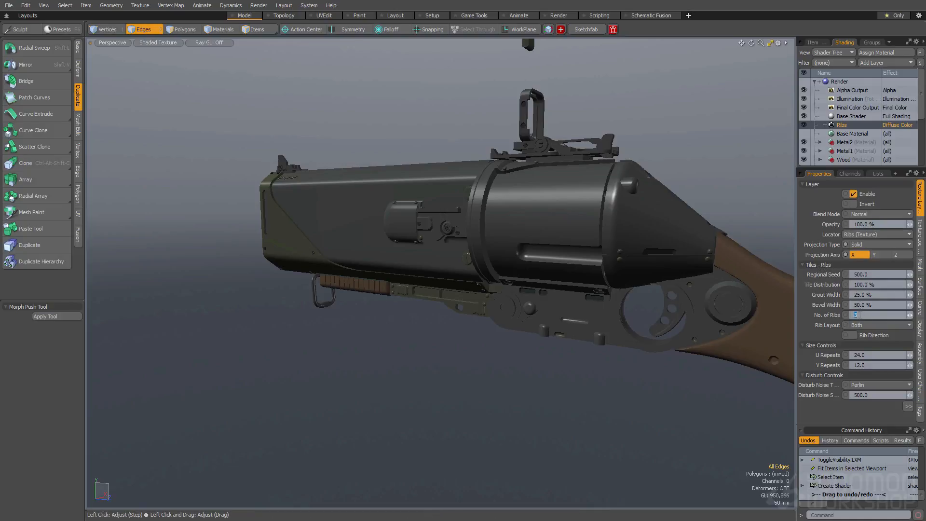
pyautogui.press('Return')
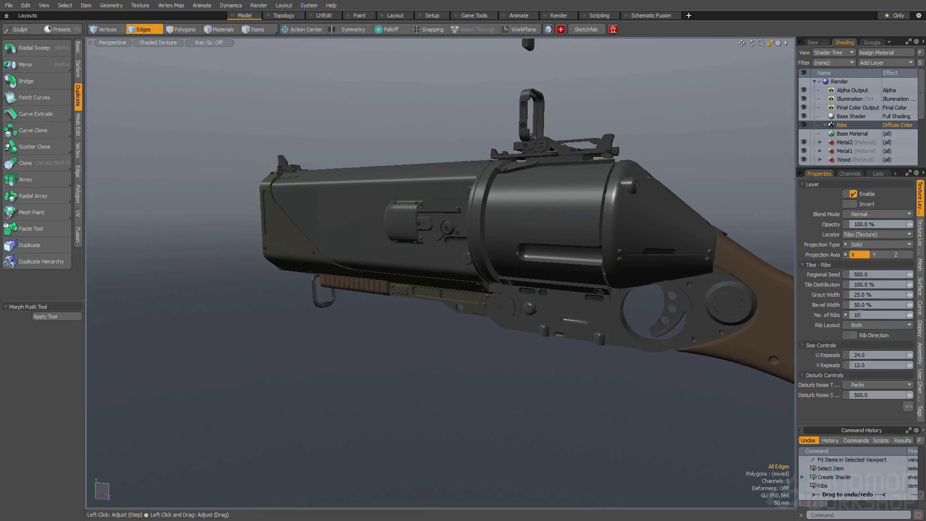
pyautogui.click(920, 230)
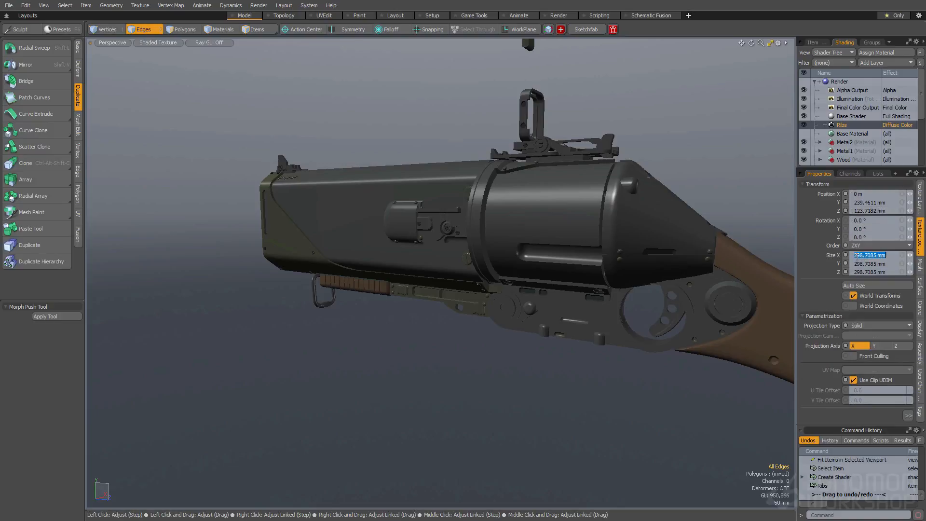
pyautogui.hotkey('ctrl', 'Return')
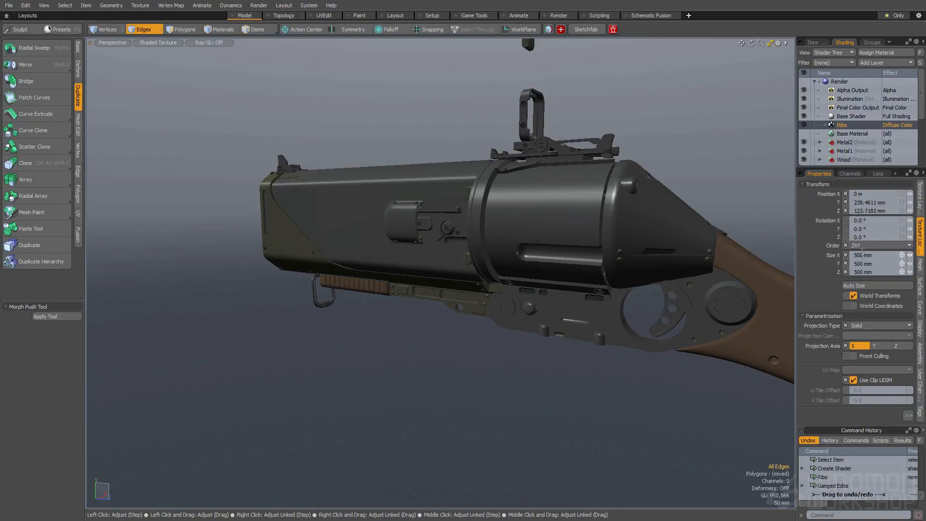
pyautogui.click(919, 198)
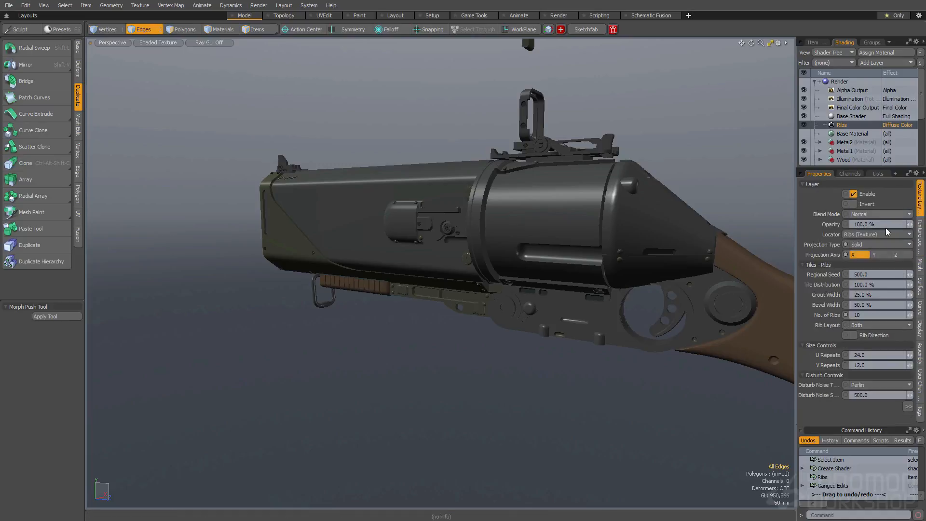
pyautogui.click(815, 345)
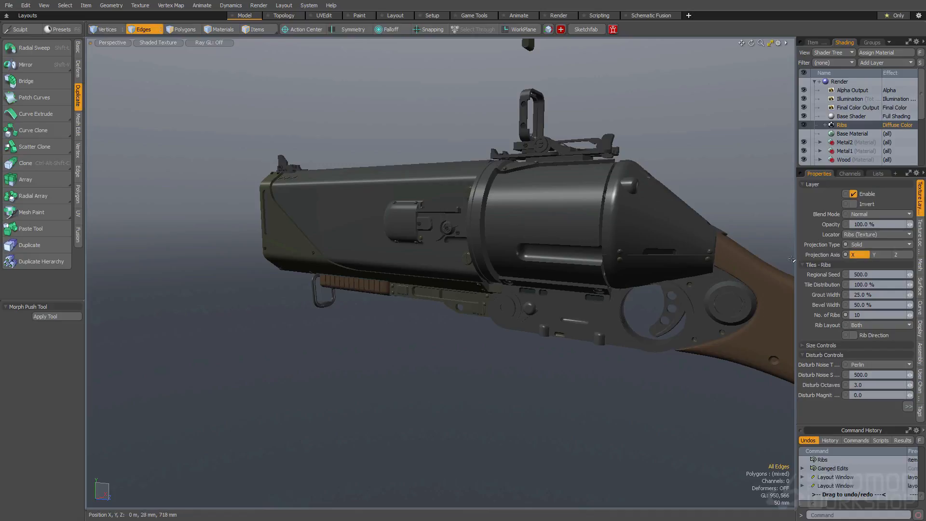
# Render a preview of the gun and rotate the render camera to a side view to inspect the Ribs texture
pyautogui.press('F8')
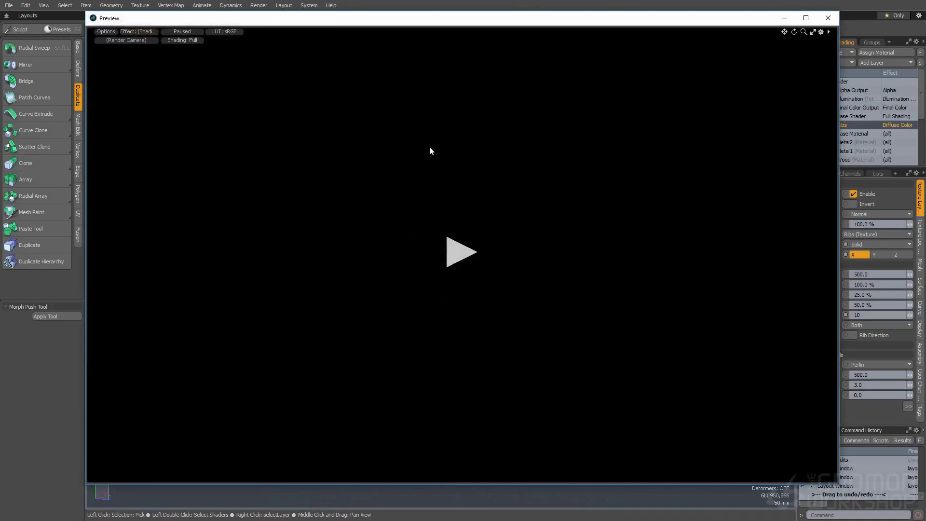
pyautogui.click(457, 257)
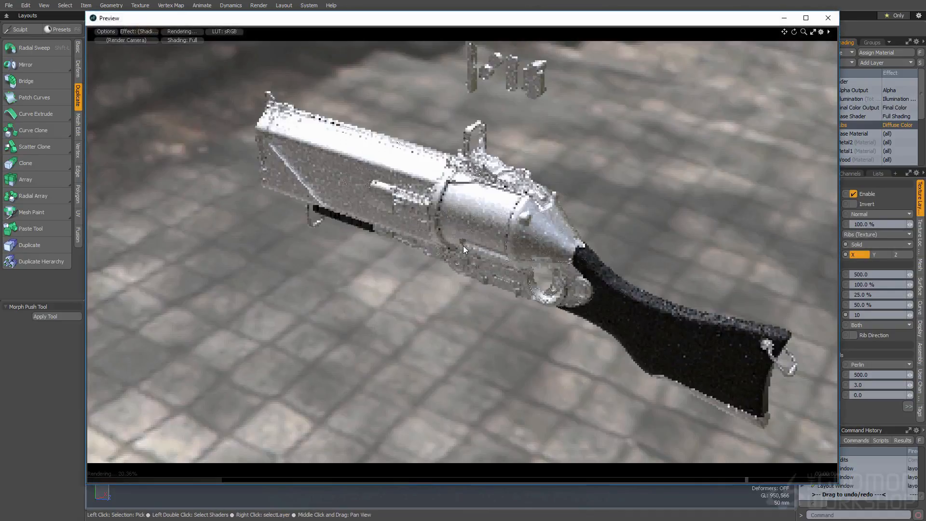
pyautogui.click(149, 31)
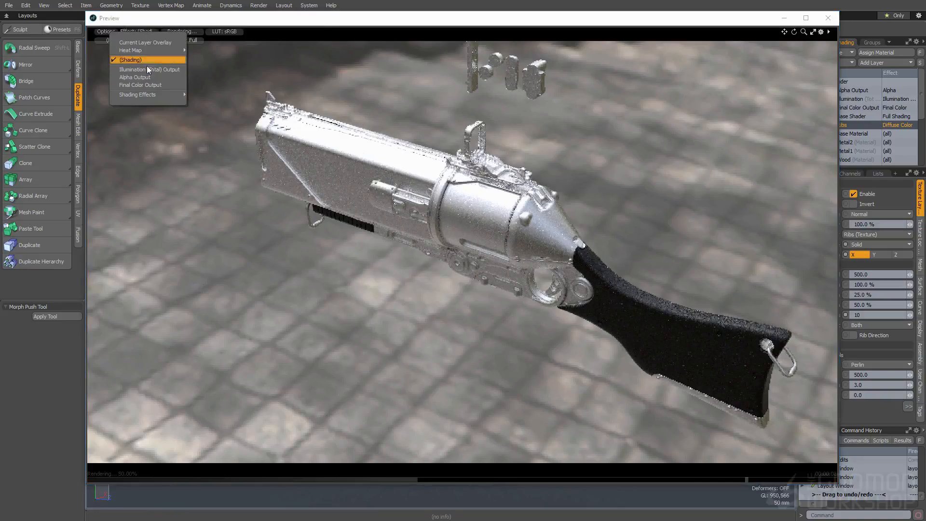
pyautogui.click(361, 82)
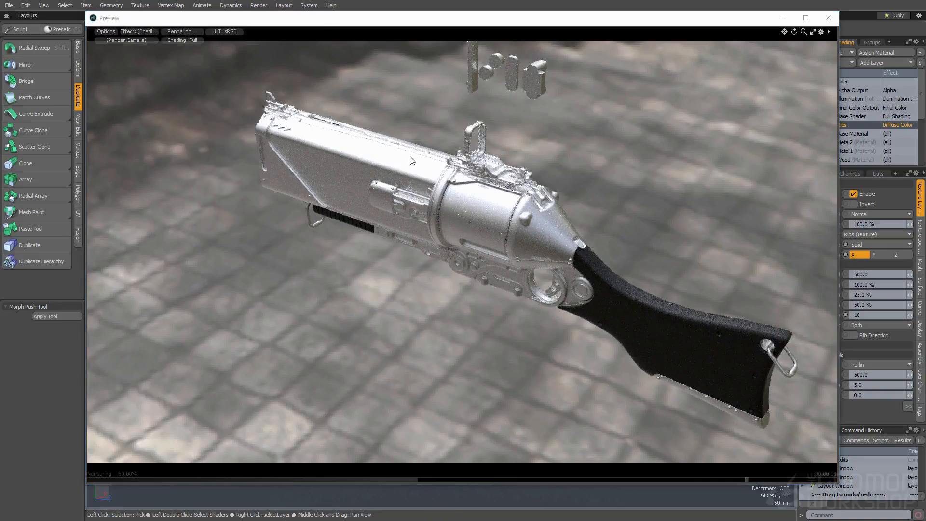
pyautogui.keyDown('alt'); pyautogui.moveTo(405, 150); pyautogui.dragTo(460, 134); pyautogui.keyUp('alt')
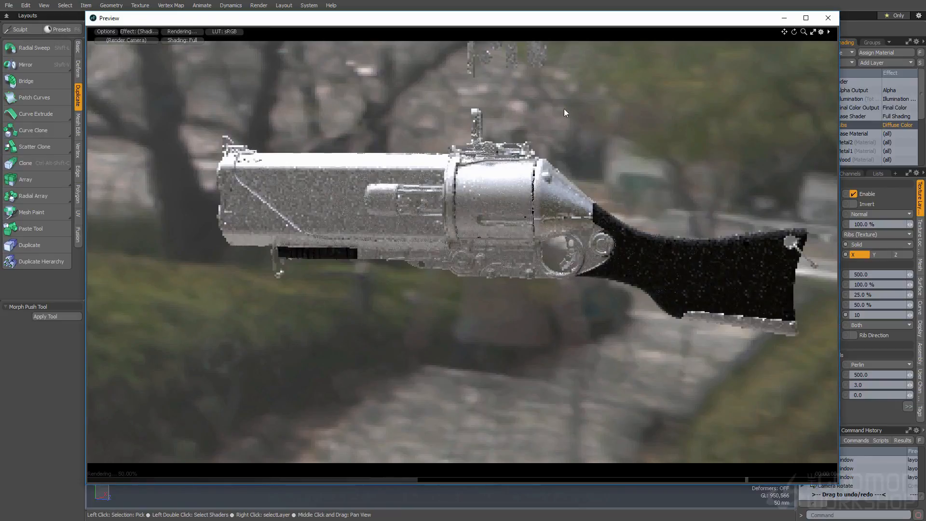
pyautogui.moveTo(739, 17)
pyautogui.mouseDown()
pyautogui.moveTo(735, 35)
pyautogui.moveTo(726, 30)
pyautogui.mouseUp()
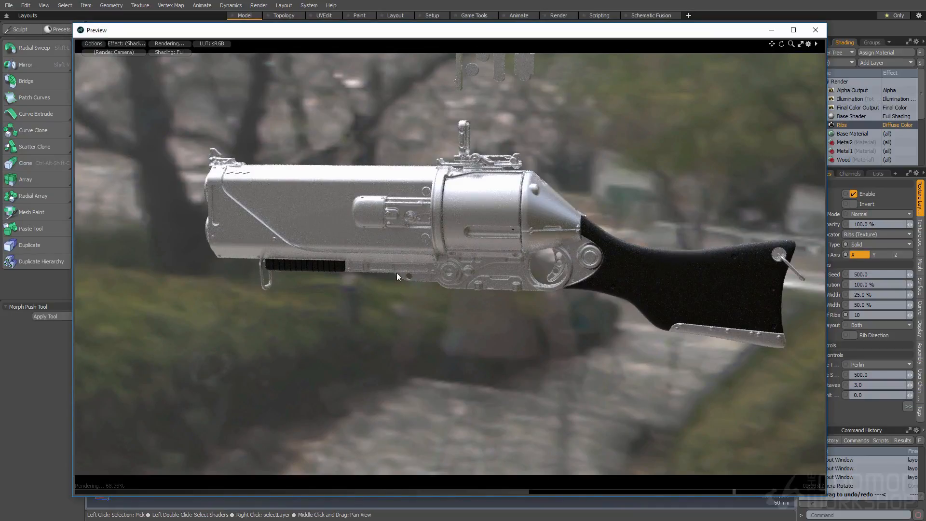
pyautogui.click(814, 30)
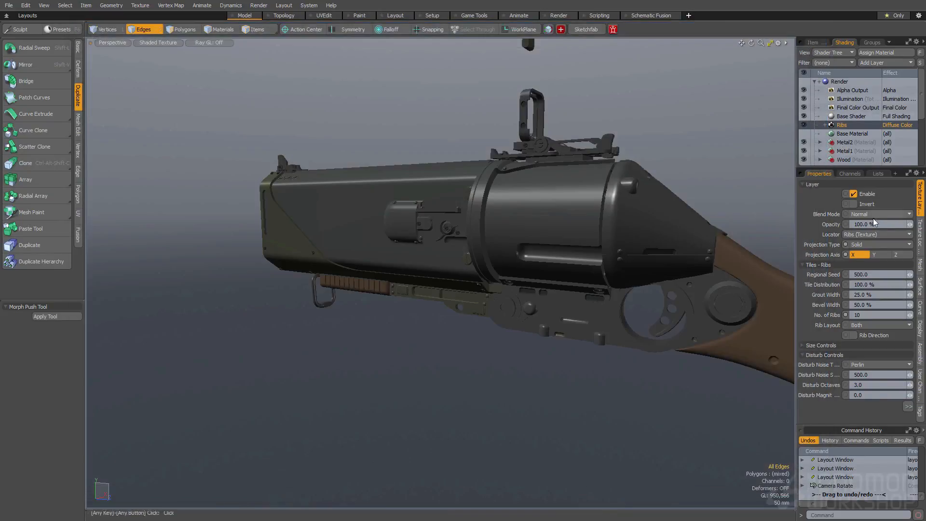
# Set the Ribs texture's projection type to Cubic and reopen the render preview clear of the texture properties
pyautogui.click(919, 239)
pyautogui.click(875, 327)
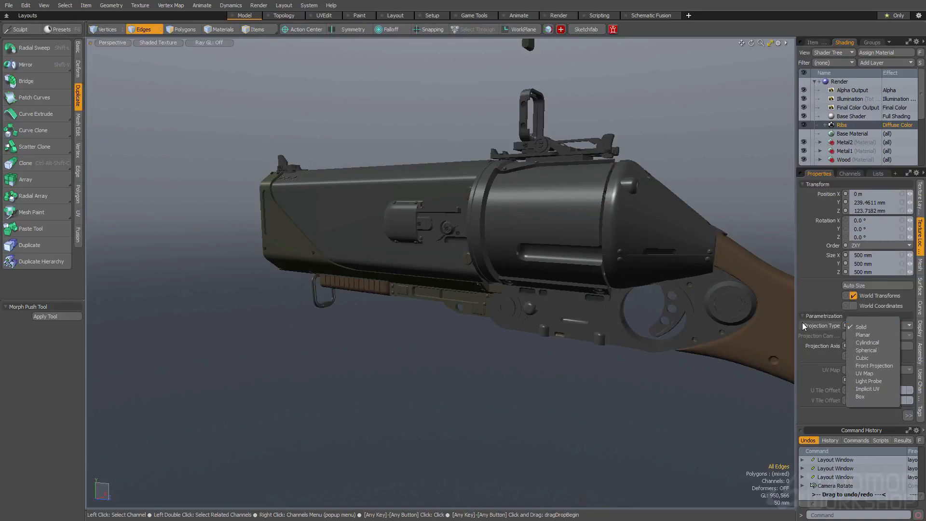
pyautogui.click(698, 305)
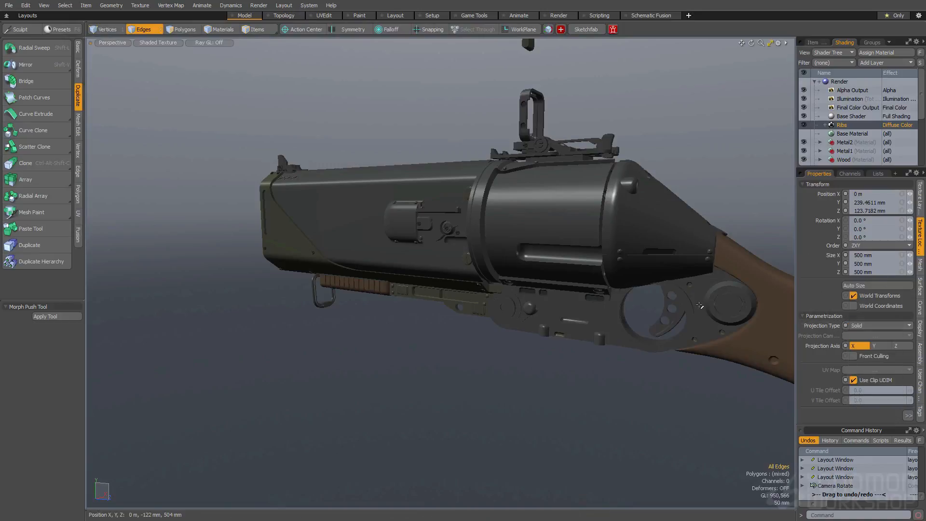
pyautogui.click(860, 327)
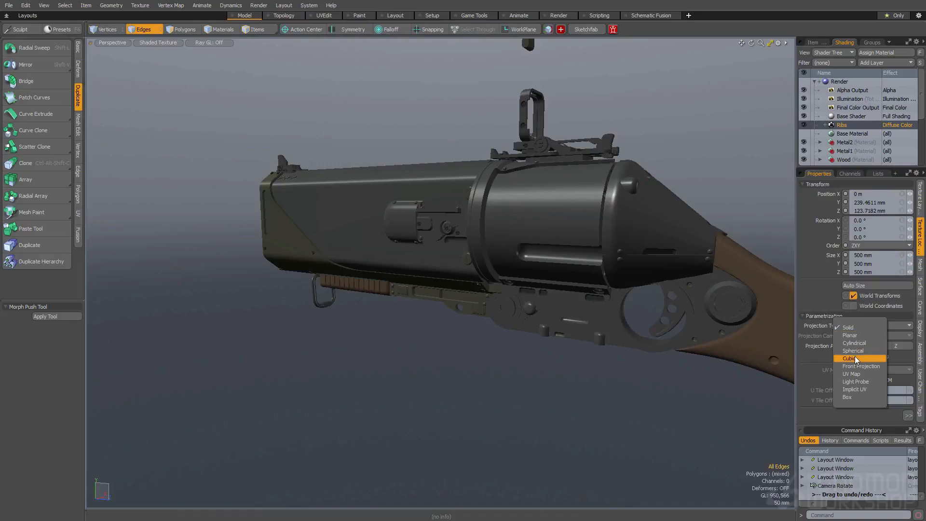
pyautogui.click(854, 358)
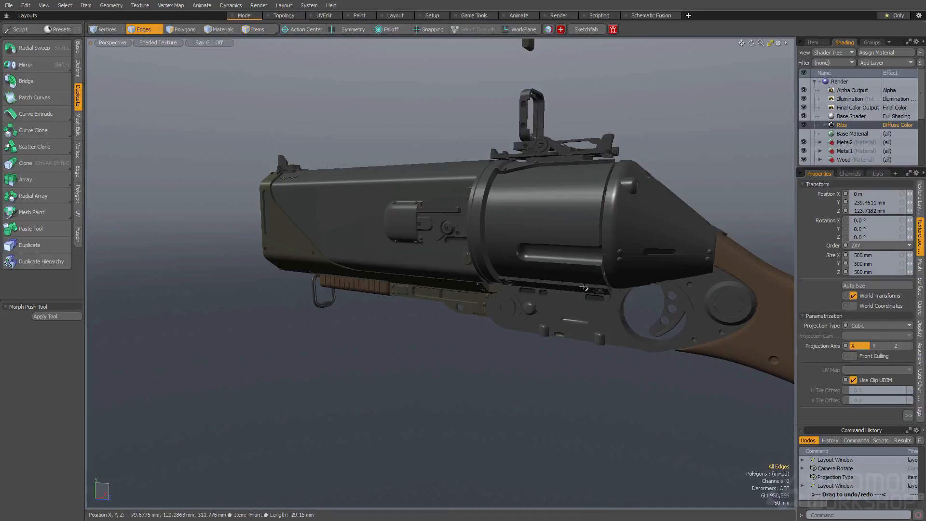
pyautogui.press('F9')
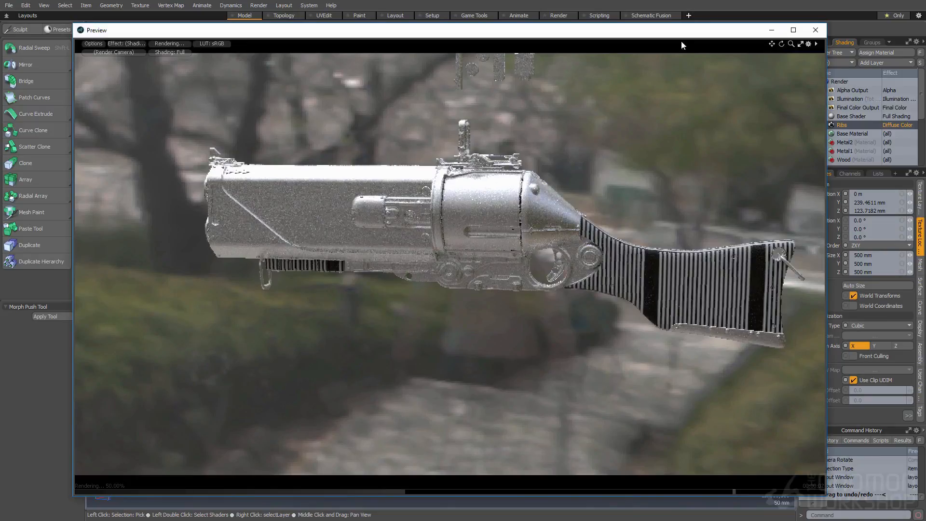
pyautogui.moveTo(681, 34); pyautogui.dragTo(644, 34)
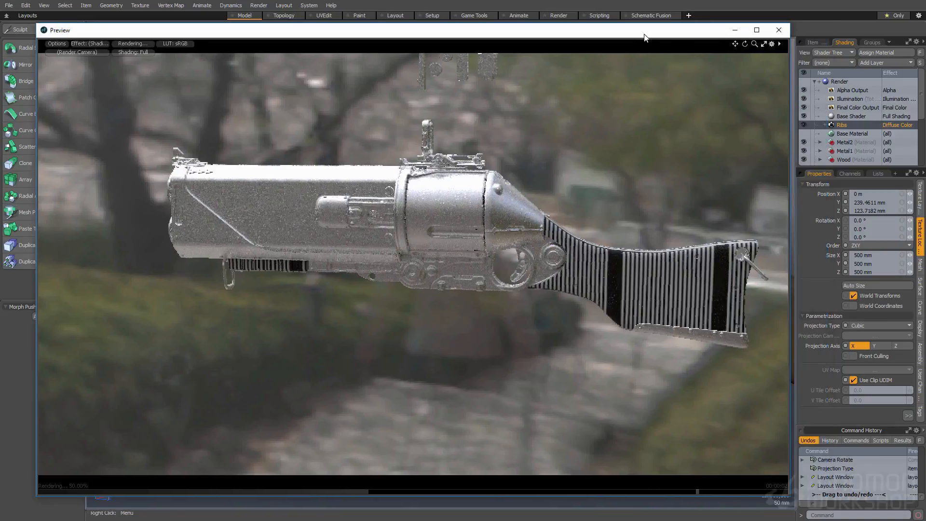
# Set the Ribs texture's grout width to 50% and its bevel width to 0%
pyautogui.click(919, 203)
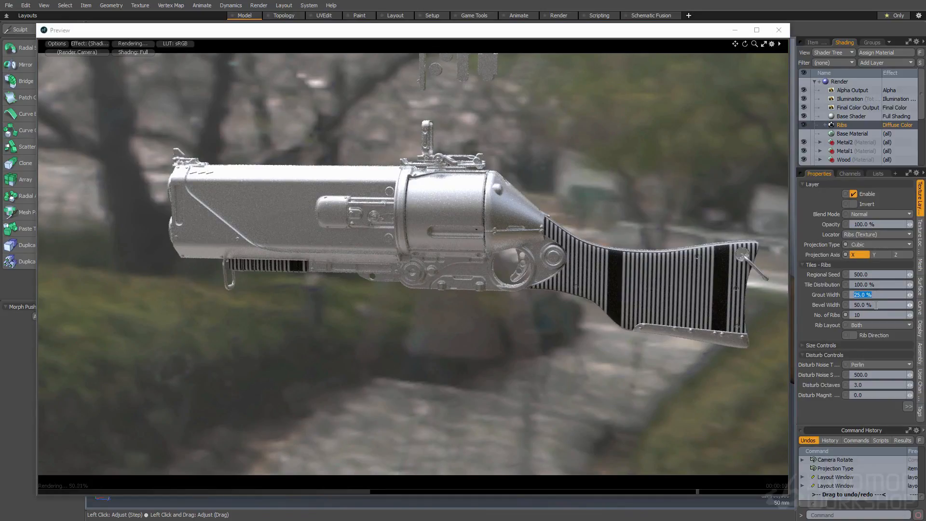
pyautogui.press('Return')
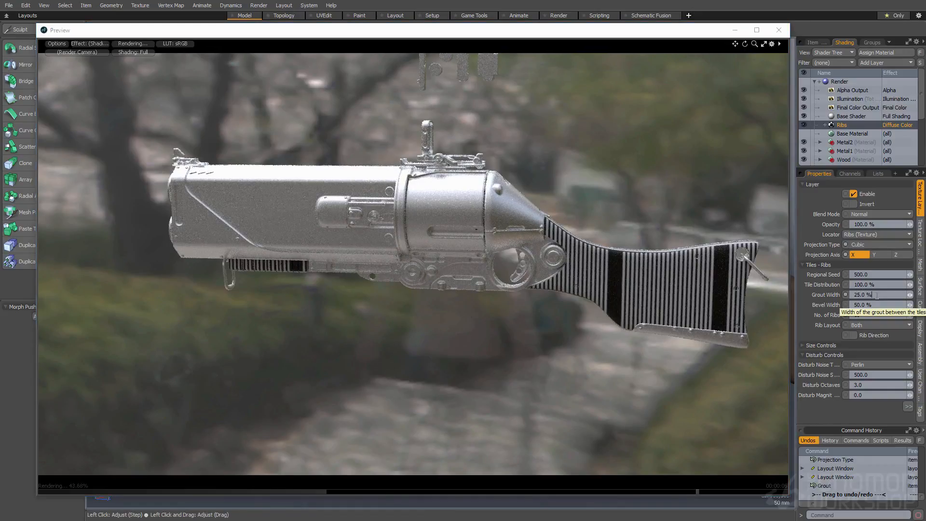
pyautogui.write('0')
pyautogui.press('Return')
pyautogui.click(868, 305)
pyautogui.write('0')
pyautogui.press('Return')
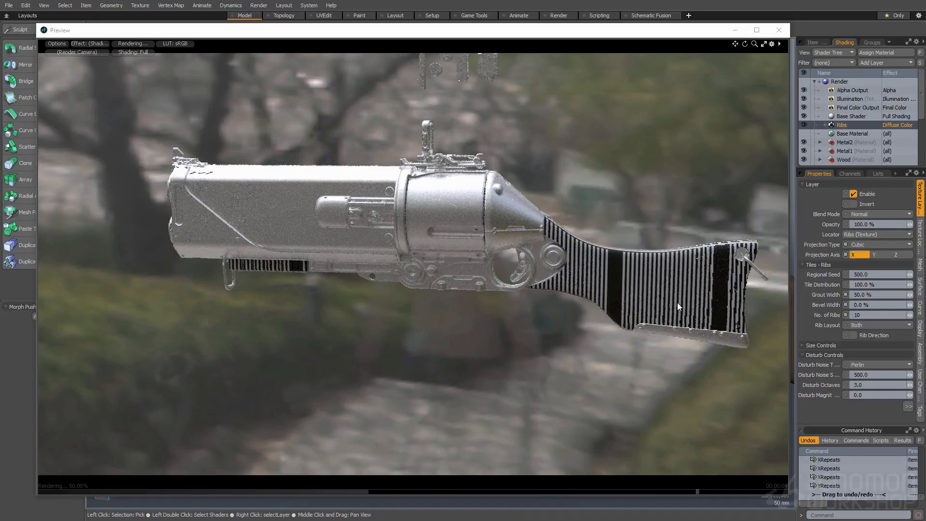
# Set the Ribs texture to 12 ribs with 24 U and 12 V repeats, and turn off its World Transforms
pyautogui.click(803, 345)
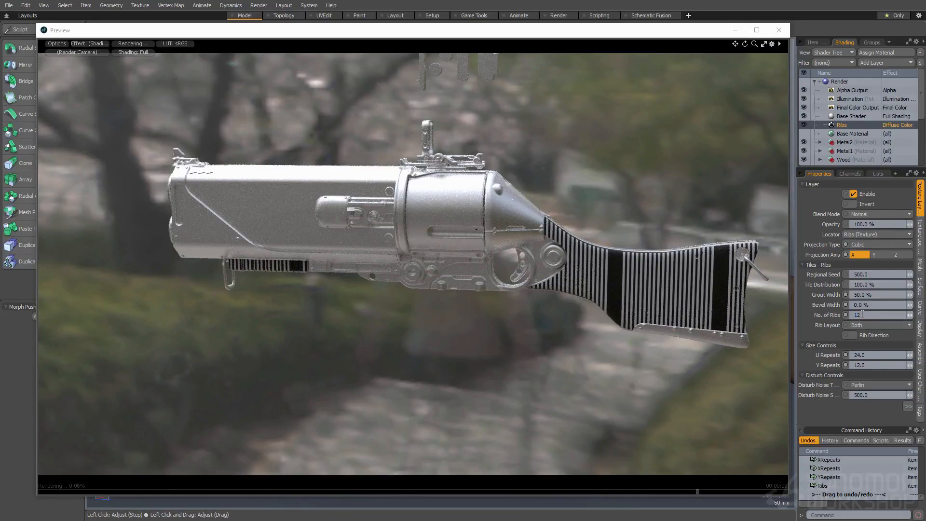
pyautogui.press('Return')
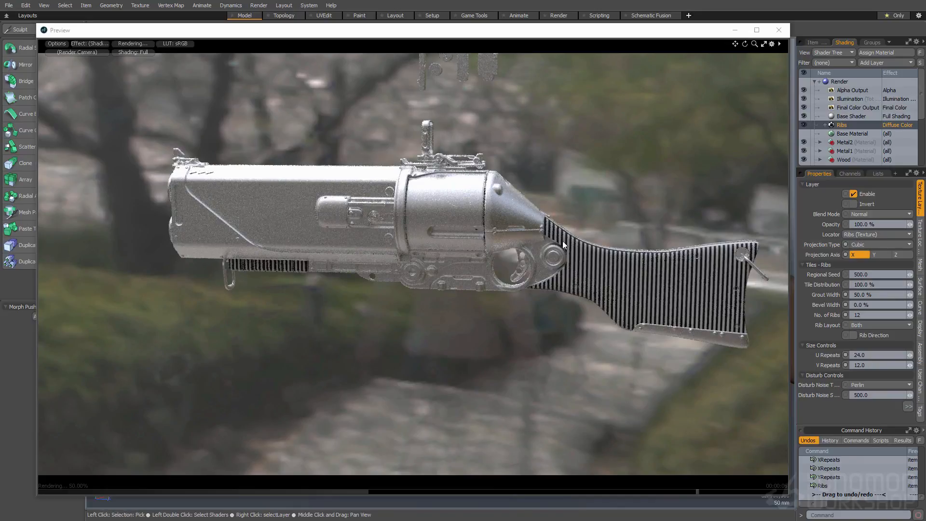
pyautogui.click(920, 235)
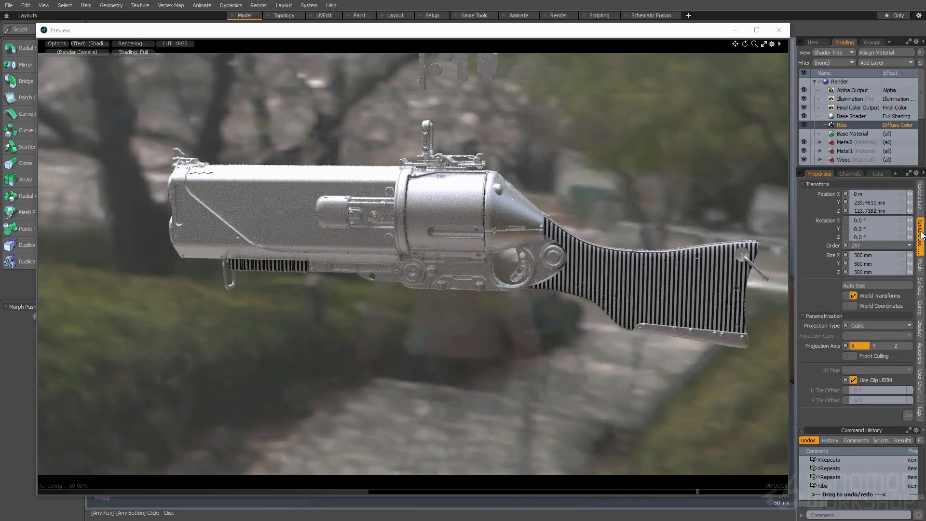
pyautogui.click(853, 296)
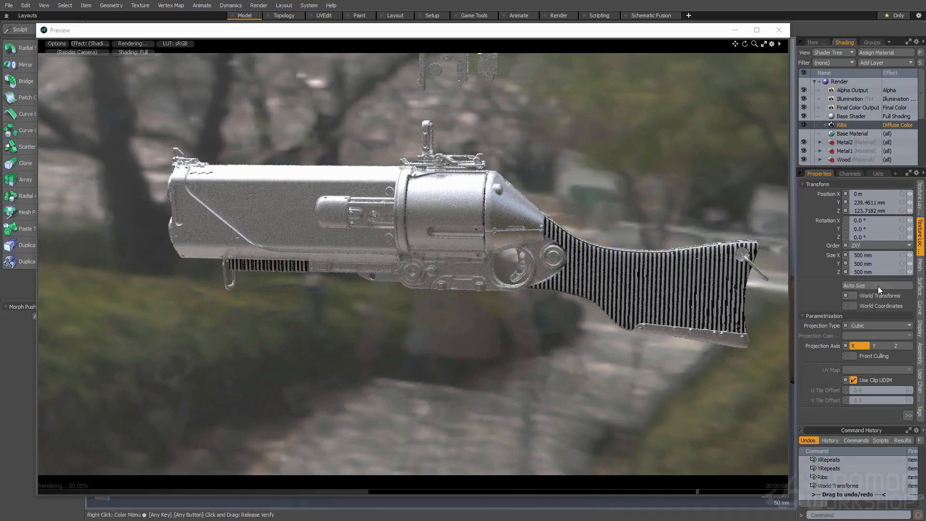
# Set the Ribs texture's size to 1.3 m on all three axes
pyautogui.click(919, 205)
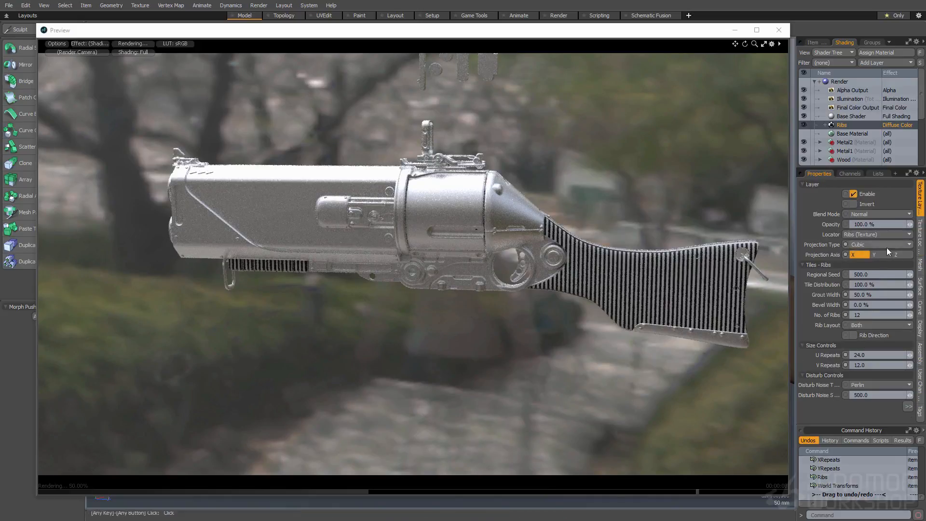
pyautogui.click(919, 237)
pyautogui.click(865, 255)
pyautogui.write('1')
pyautogui.press('Return')
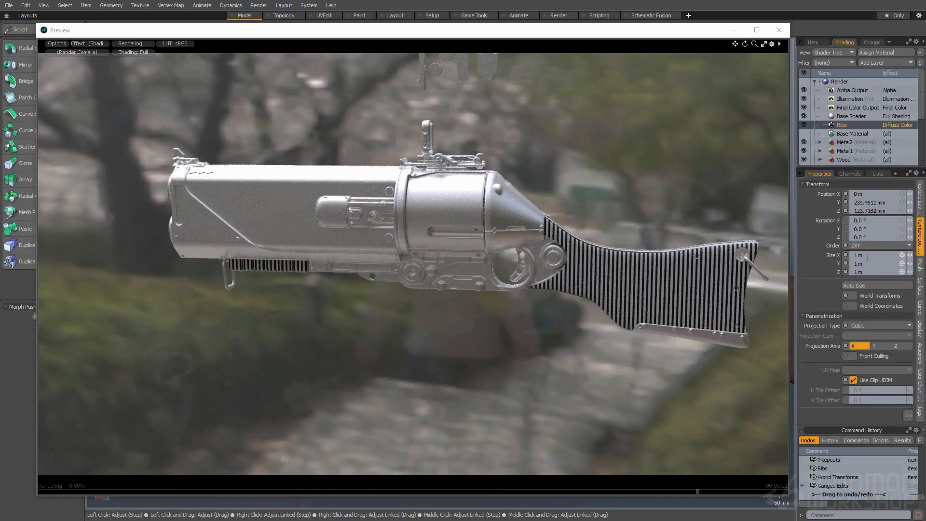
pyautogui.click(865, 255)
pyautogui.write('1.3')
pyautogui.press('Return')
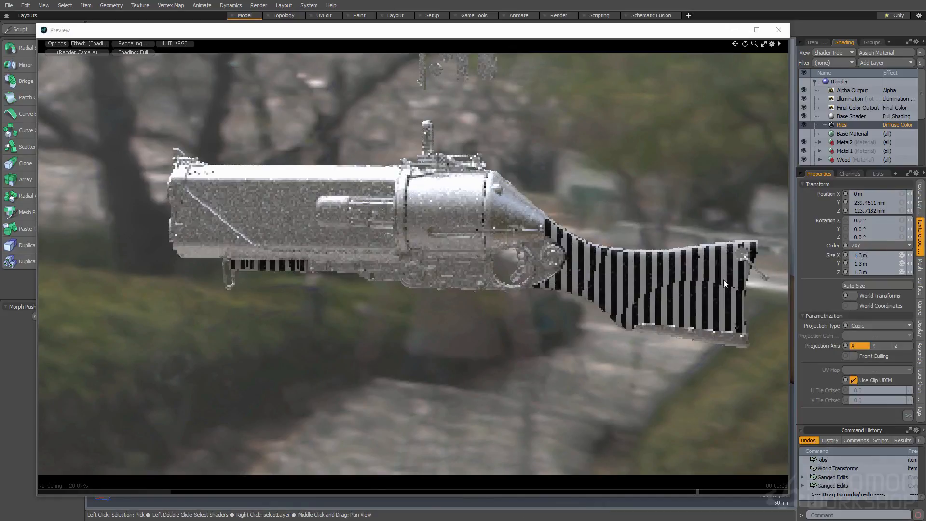
# Try a 45° Y rotation on the Ribs texture locator and reset it to 0°
pyautogui.click(920, 198)
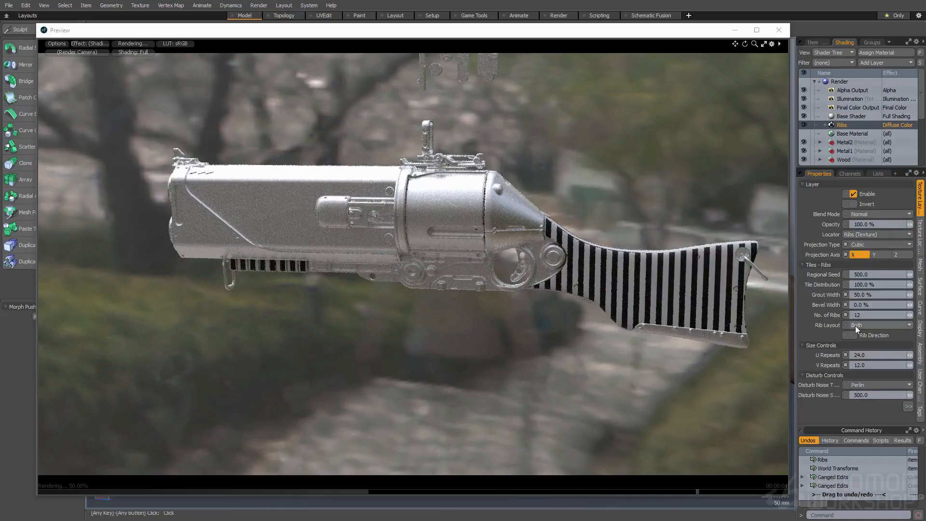
pyautogui.click(920, 236)
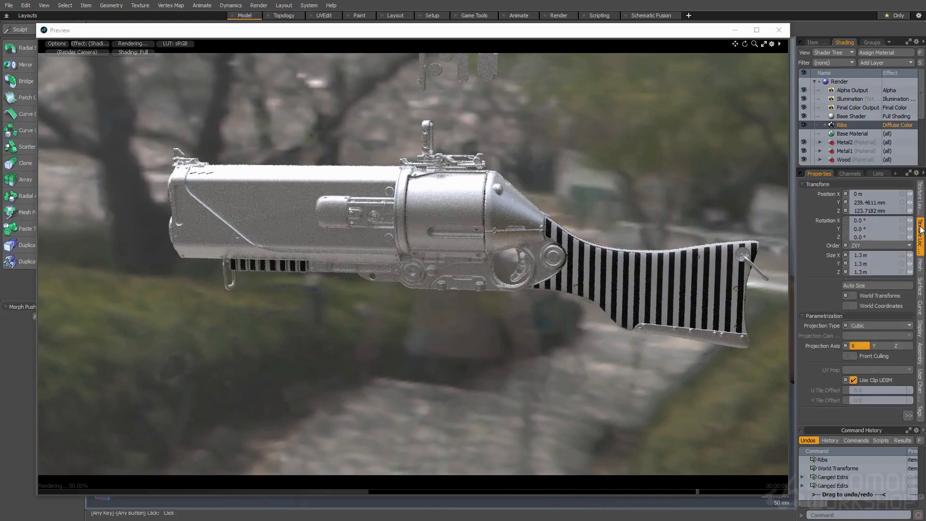
pyautogui.write('45')
pyautogui.press('Return')
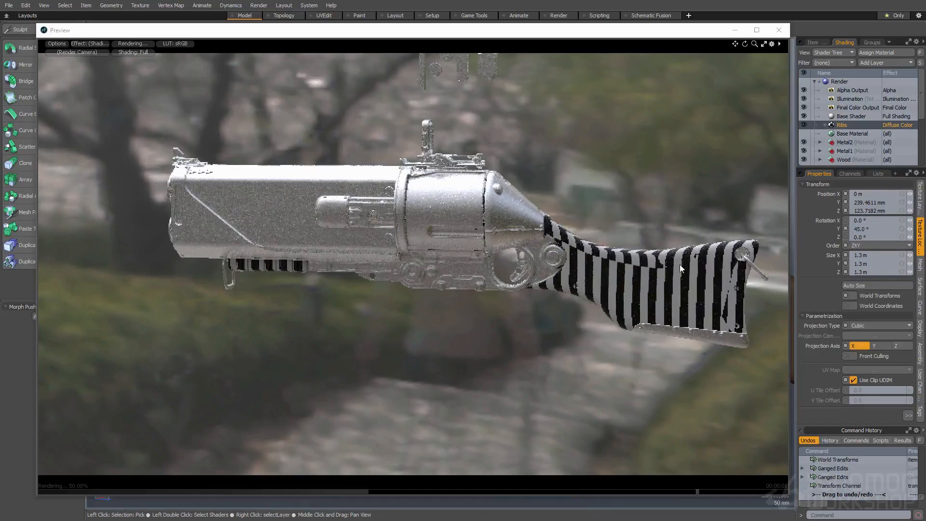
pyautogui.click(866, 229)
pyautogui.write('0')
pyautogui.press('Return')
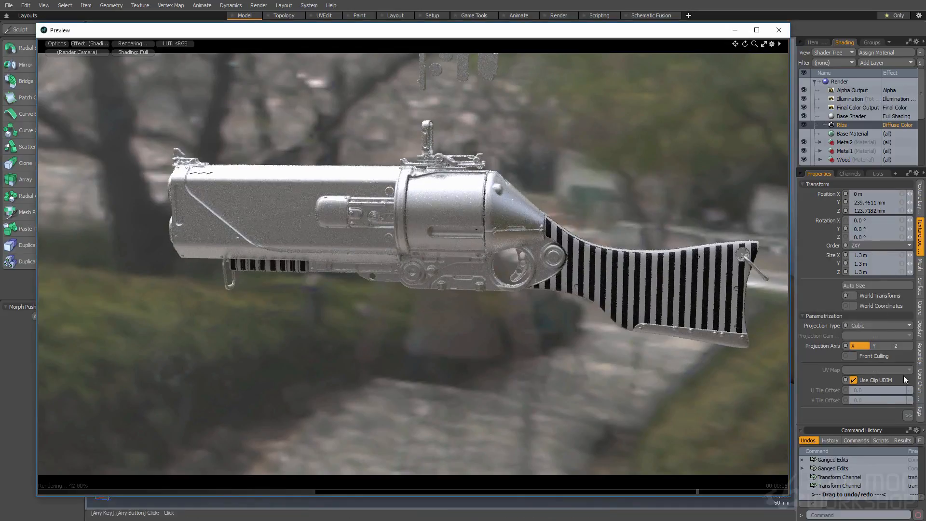
# Set the Ribs texture locator's Z rotation and Y rotation to 45° each
pyautogui.click(870, 237)
pyautogui.write('45')
pyautogui.press('Return')
pyautogui.click(863, 228)
pyautogui.write('45')
pyautogui.press('Return')
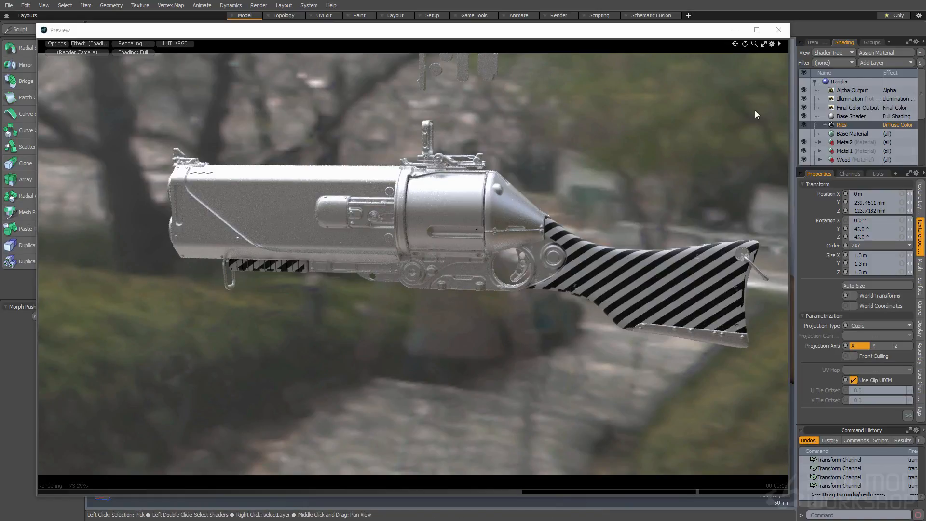
# Add a Group to the shader tree and place the Ribs texture inside it
pyautogui.click(867, 62)
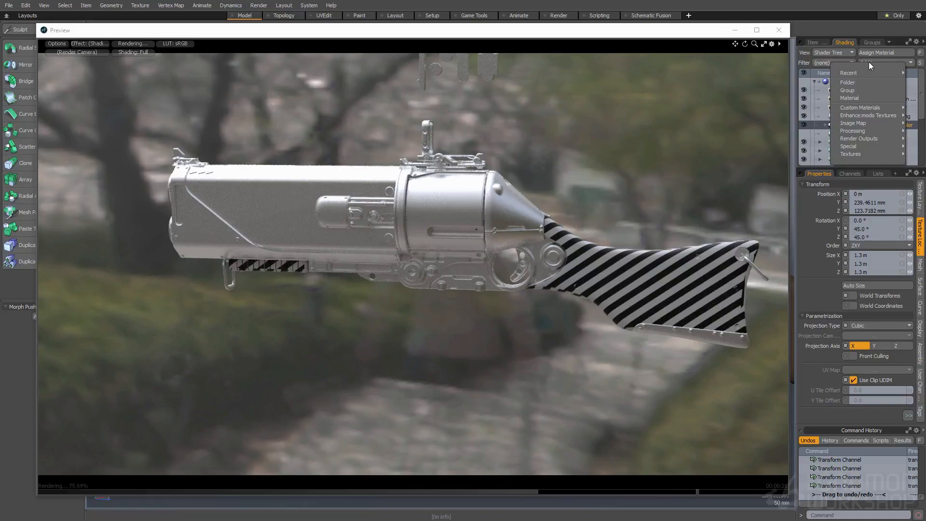
pyautogui.click(849, 90)
pyautogui.moveTo(842, 138)
pyautogui.mouseDown()
pyautogui.moveTo(848, 131)
pyautogui.moveTo(838, 126)
pyautogui.mouseUp()
pyautogui.click(837, 126)
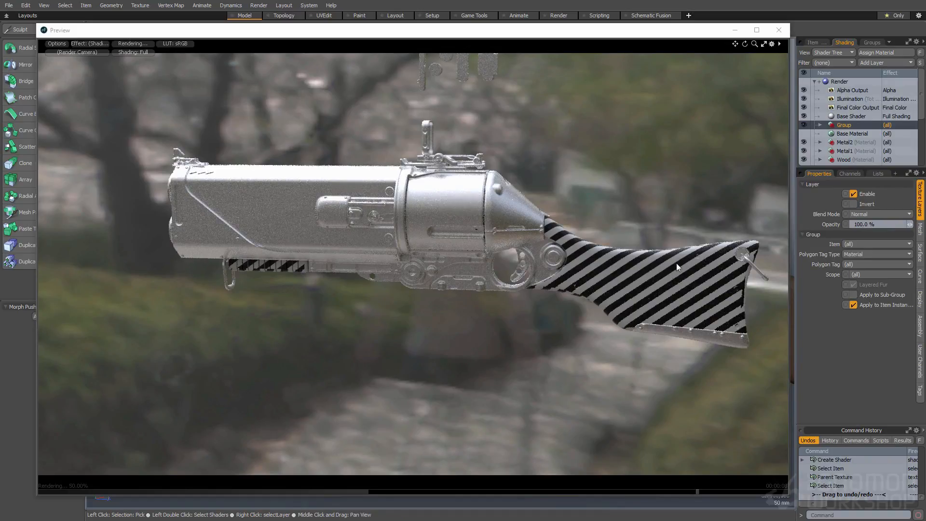
# Close the render preview, select the gun's central drum mesh, and turn on X symmetry for polygon selection
pyautogui.click(781, 31)
pyautogui.moveTo(422, 190)
pyautogui.keyDown('alt'); pyautogui.mouseDown()
pyautogui.moveTo(455, 227)
pyautogui.moveTo(486, 217)
pyautogui.moveTo(496, 225)
pyautogui.mouseUp(); pyautogui.keyUp('alt')
pyautogui.press('space')
pyautogui.click(486, 217)
pyautogui.press('space')
pyautogui.scroll(2, 487, 226)
pyautogui.press('space')
pyautogui.press('x')
# Select the band of polygons around the drum's outer surface and assign them to the Stripes1 selection set
pyautogui.moveTo(492, 163)
pyautogui.mouseDown()
pyautogui.moveTo(496, 155)
pyautogui.moveTo(485, 252)
pyautogui.mouseUp()
pyautogui.moveTo(487, 177)
pyautogui.mouseDown()
pyautogui.moveTo(484, 253)
pyautogui.moveTo(488, 223)
pyautogui.mouseUp()
pyautogui.moveTo(488, 224)
pyautogui.keyDown('shift'); pyautogui.mouseDown()
pyautogui.moveTo(490, 247)
pyautogui.moveTo(440, 240)
pyautogui.moveTo(453, 305)
pyautogui.mouseUp(); pyautogui.keyUp('shift')
pyautogui.moveTo(453, 305)
pyautogui.keyDown('alt'); pyautogui.mouseDown()
pyautogui.moveTo(455, 277)
pyautogui.moveTo(436, 308)
pyautogui.mouseUp(); pyautogui.keyUp('alt')
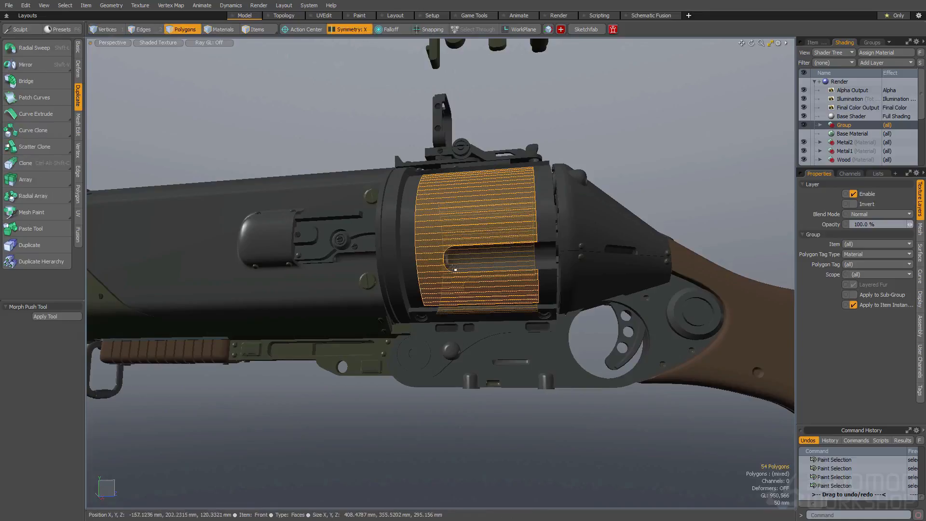
pyautogui.hotkey('ctrl', 'space')
pyautogui.click(437, 249)
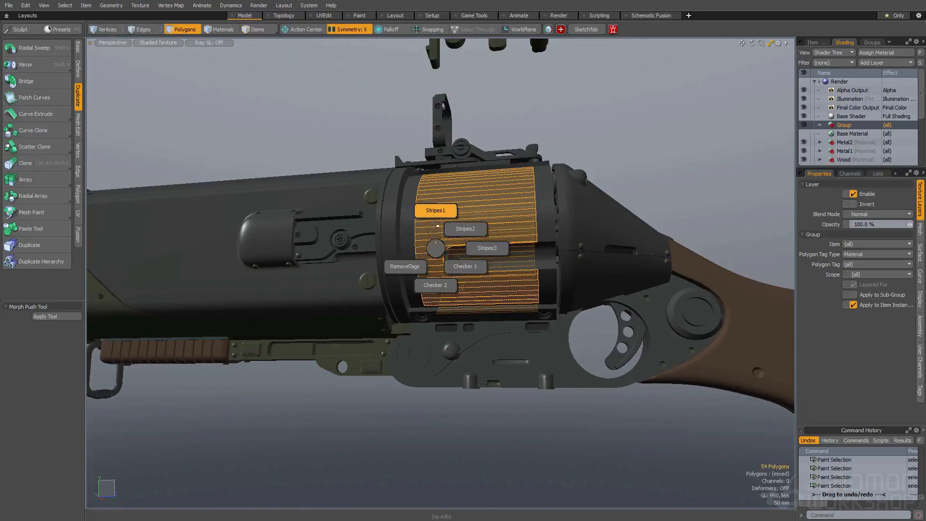
pyautogui.click(436, 216)
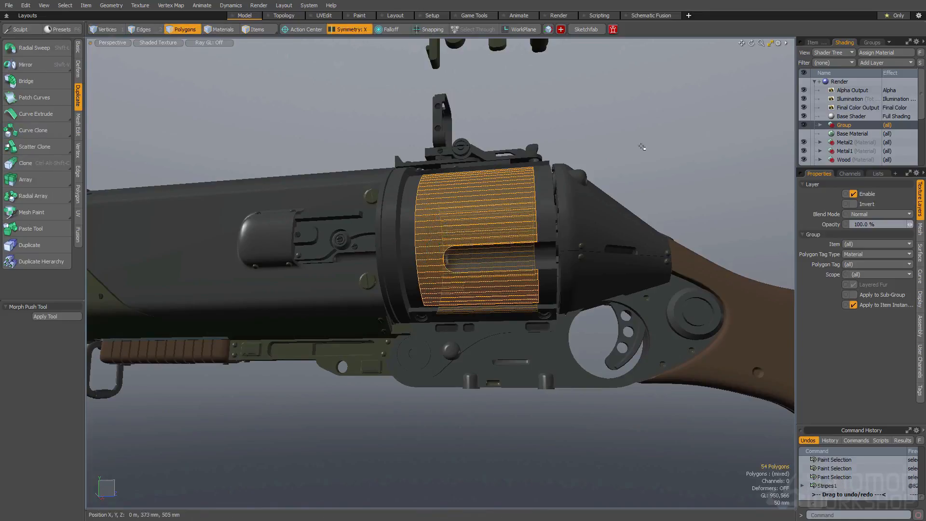
# Set the new group's polygon tag type to Selection Set with the stripes1 tag, and select the Ribs layer inside it
pyautogui.click(820, 125)
pyautogui.click(859, 254)
pyautogui.click(862, 268)
pyautogui.click(863, 264)
pyautogui.click(859, 290)
pyautogui.click(676, 149)
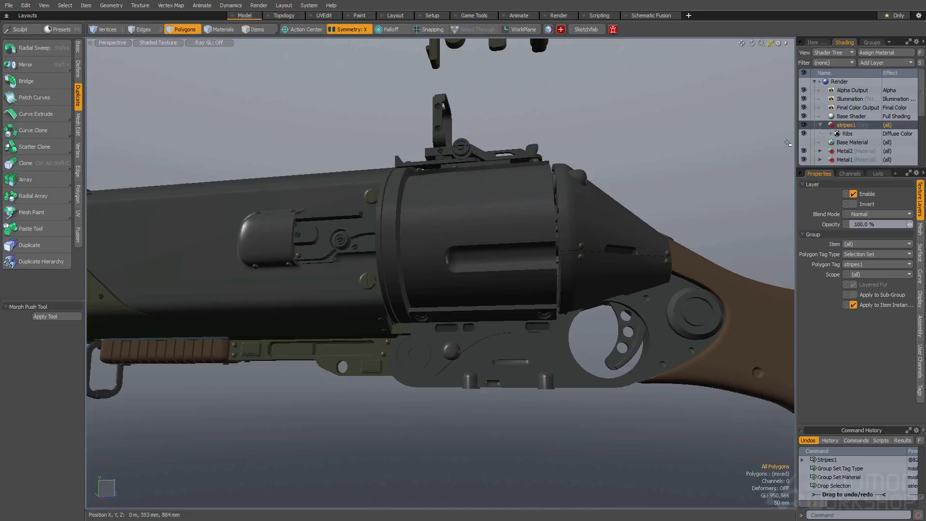
pyautogui.click(844, 134)
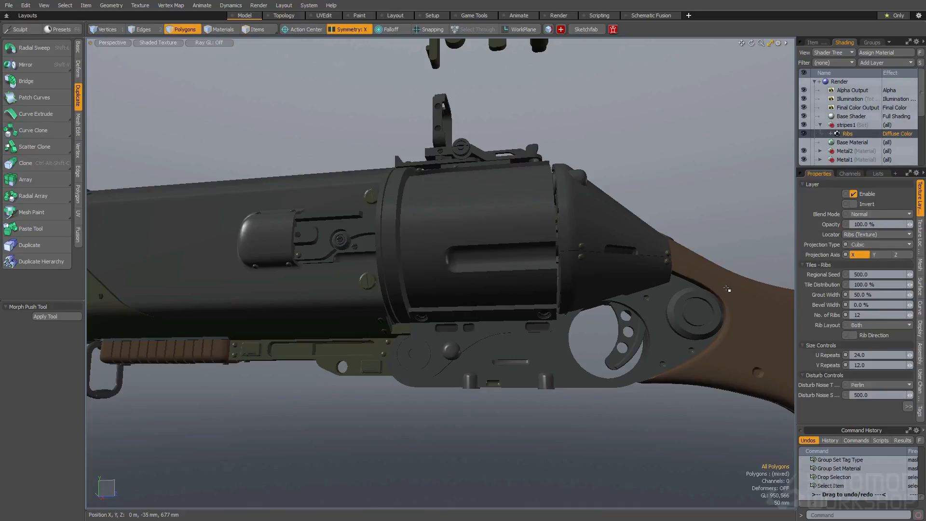
# Select a patch of polygons on the side of the wooden stock, assign them to the Stripes1 selection set, and clear the selection
pyautogui.moveTo(727, 282)
pyautogui.keyDown('alt'); pyautogui.keyDown('shift'); pyautogui.mouseDown()
pyautogui.moveTo(620, 275)
pyautogui.moveTo(630, 287)
pyautogui.moveTo(626, 256)
pyautogui.moveTo(610, 285)
pyautogui.moveTo(625, 252)
pyautogui.moveTo(650, 288)
pyautogui.mouseUp(); pyautogui.keyUp('shift'); pyautogui.keyUp('alt')
pyautogui.press('space')
pyautogui.click(637, 264)
pyautogui.press('space')
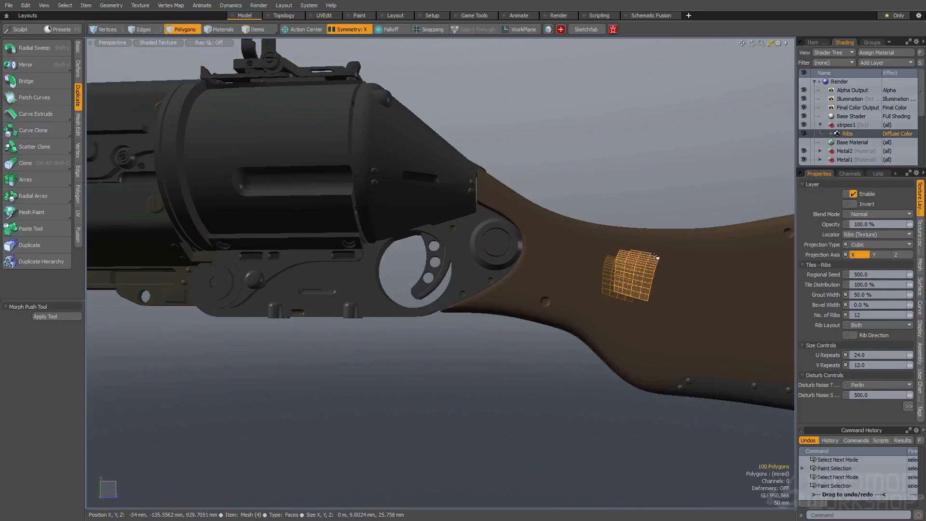
pyautogui.press('m')
pyautogui.click(626, 240)
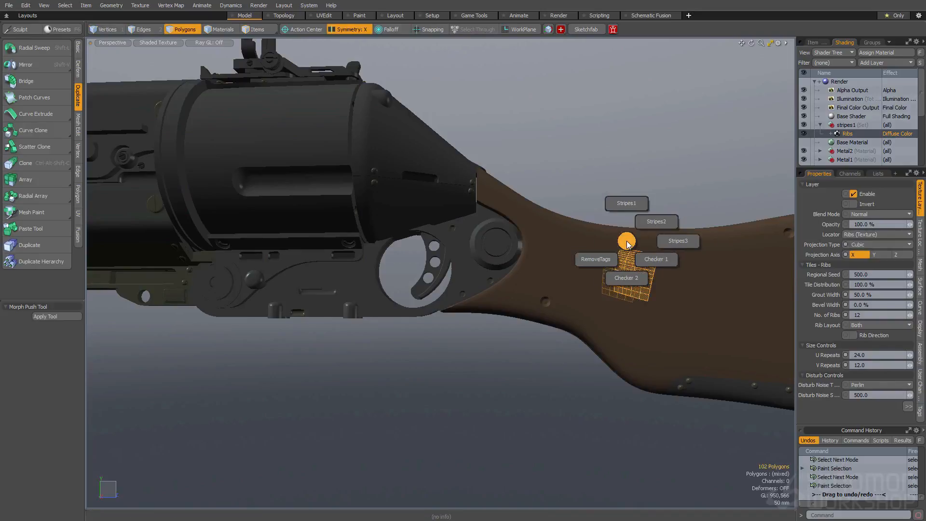
pyautogui.click(630, 206)
pyautogui.click(651, 201)
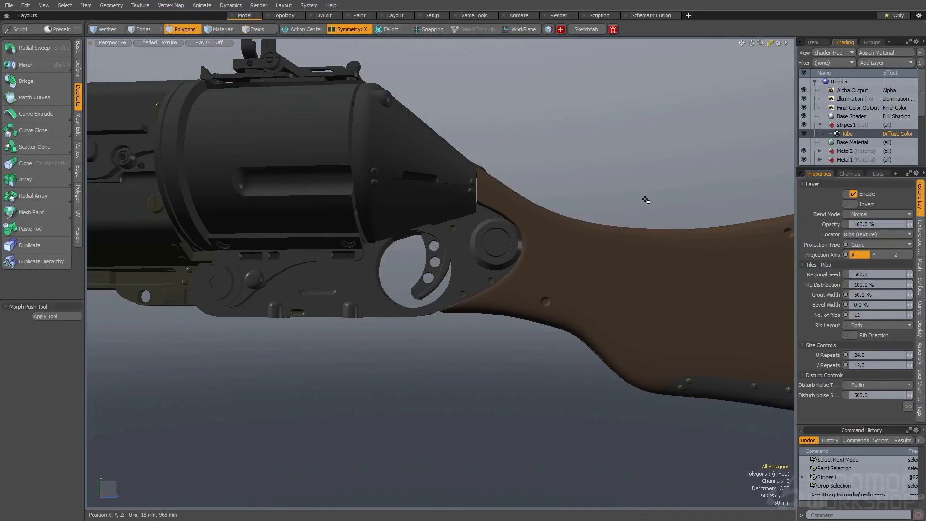
# Open the render preview and collapse the Ribs texture's Tiles, Size and Disturb settings to reach its Output Controls
pyautogui.press('F9')
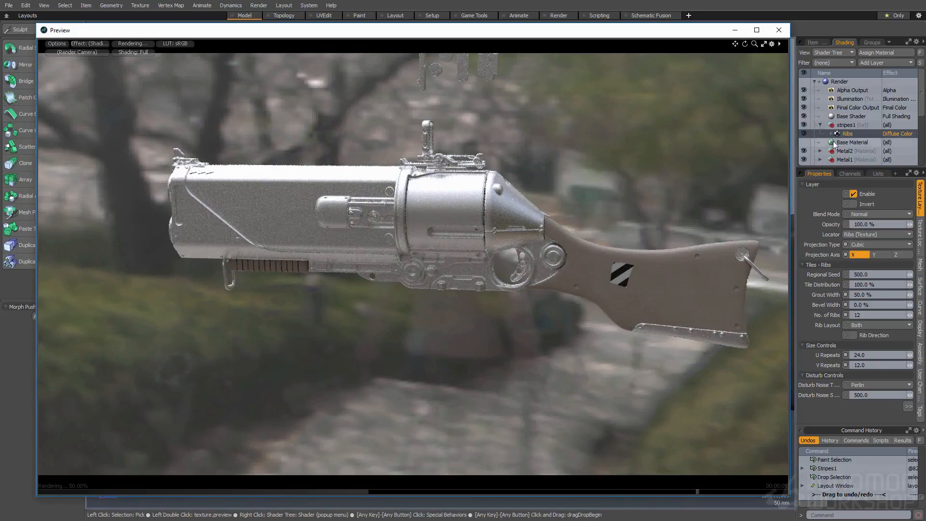
pyautogui.click(920, 236)
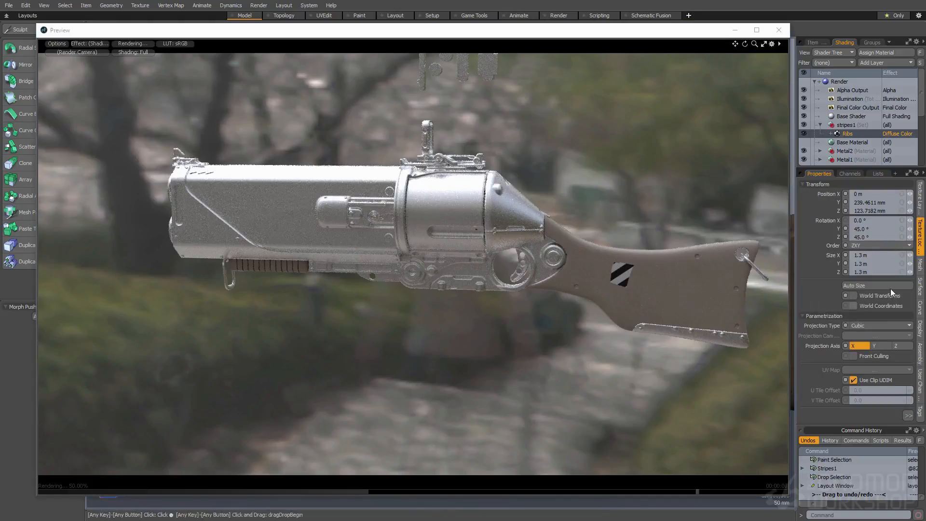
pyautogui.click(921, 202)
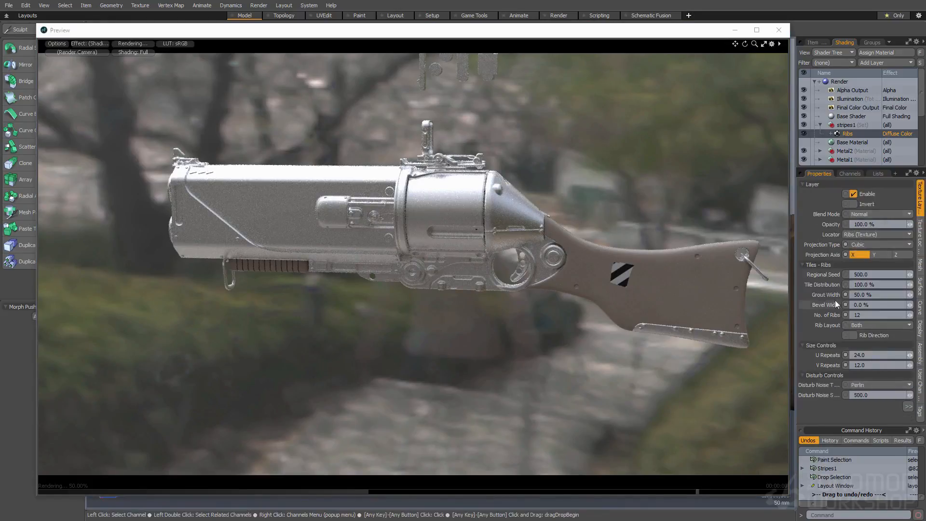
pyautogui.click(817, 265)
pyautogui.click(815, 275)
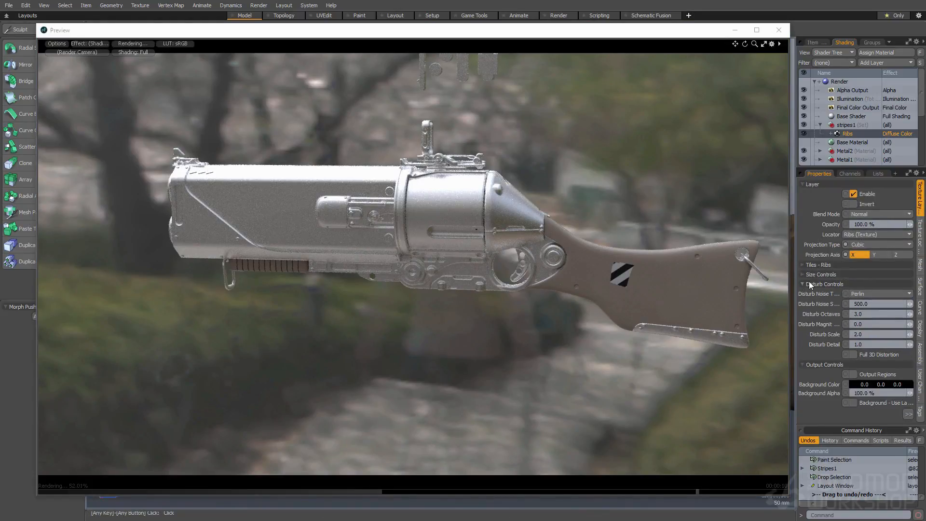
pyautogui.click(812, 284)
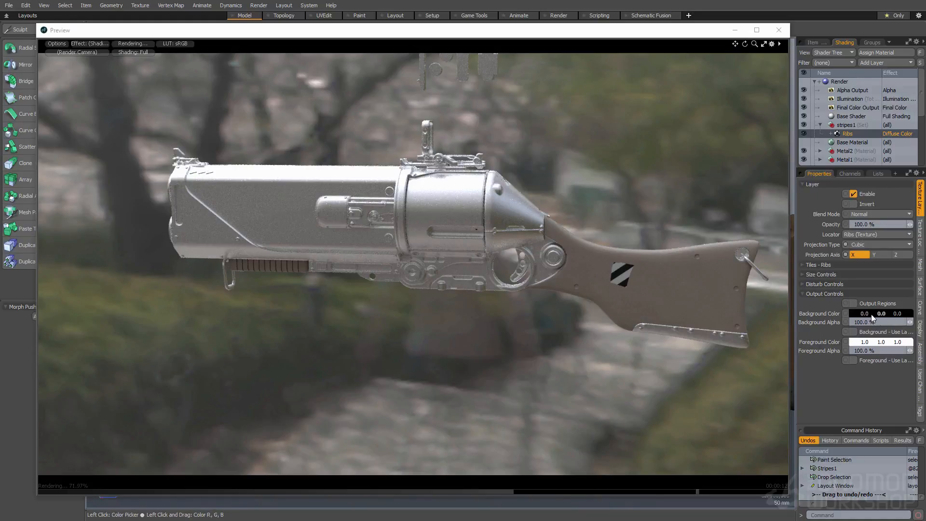
# Try an orange background color on the Ribs texture, then set it back to black
pyautogui.click(872, 314)
pyautogui.moveTo(651, 332); pyautogui.dragTo(687, 332)
pyautogui.moveTo(625, 258); pyautogui.dragTo(659, 232)
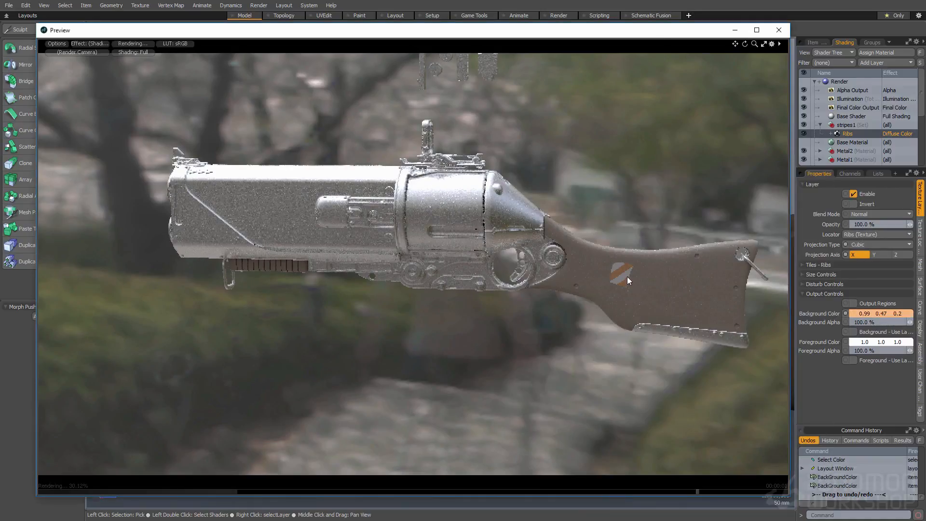
pyautogui.click(866, 313)
pyautogui.moveTo(608, 331); pyautogui.dragTo(538, 332)
pyautogui.click(626, 31)
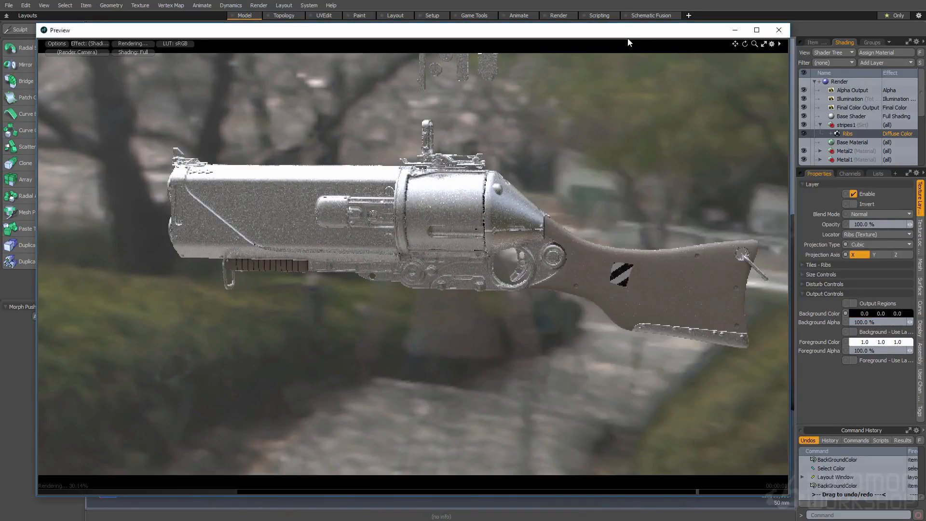
# Set the Ribs texture's Background Alpha to 0% and close the render preview
pyautogui.click(868, 322)
pyautogui.write('0')
pyautogui.press('Return')
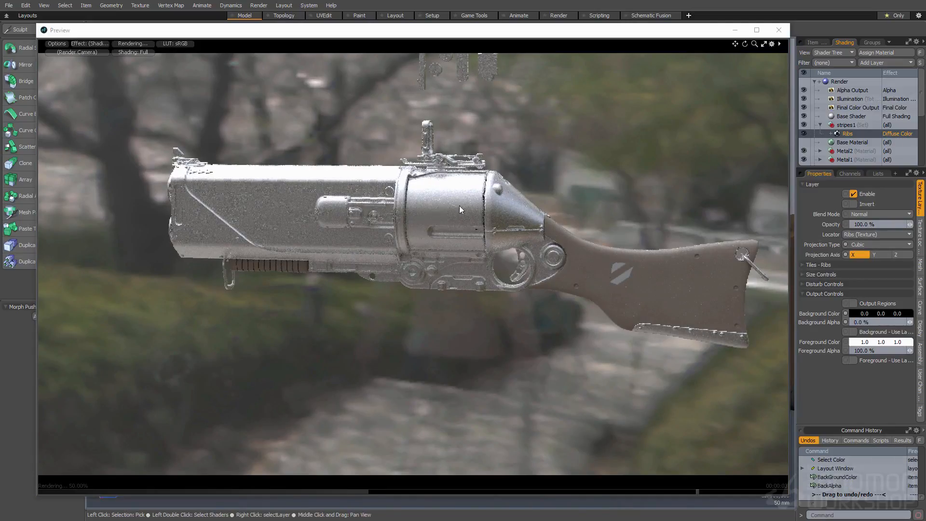
pyautogui.click(778, 30)
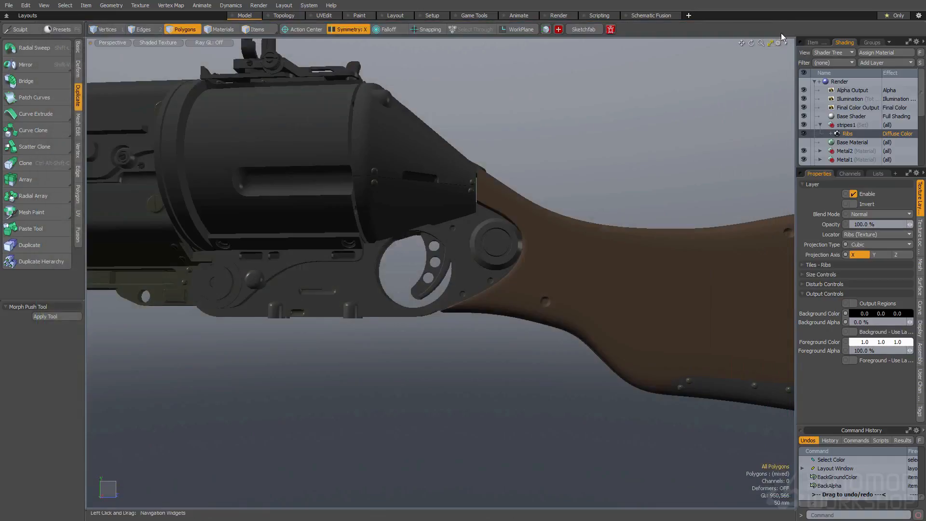
# Create an instance of the Ribs texture inside the stripes1 group
pyautogui.rightClick(848, 135)
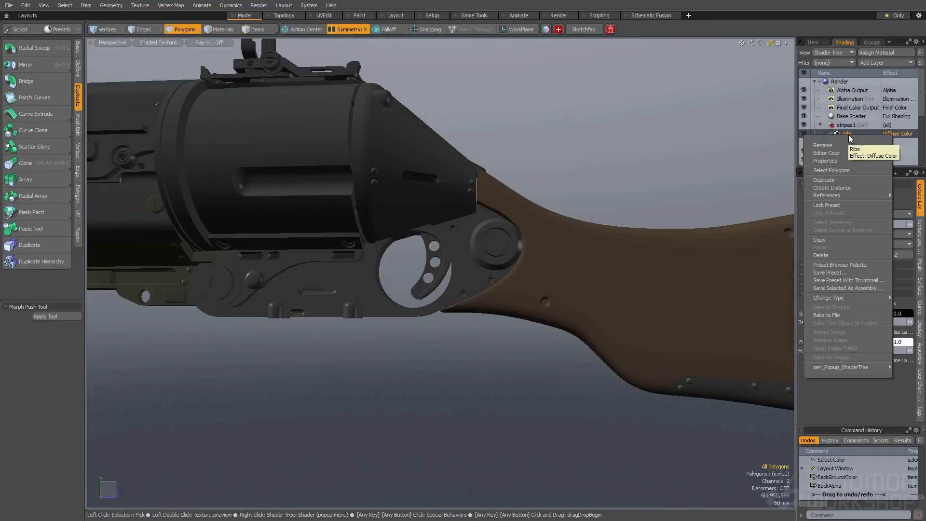
pyautogui.click(835, 188)
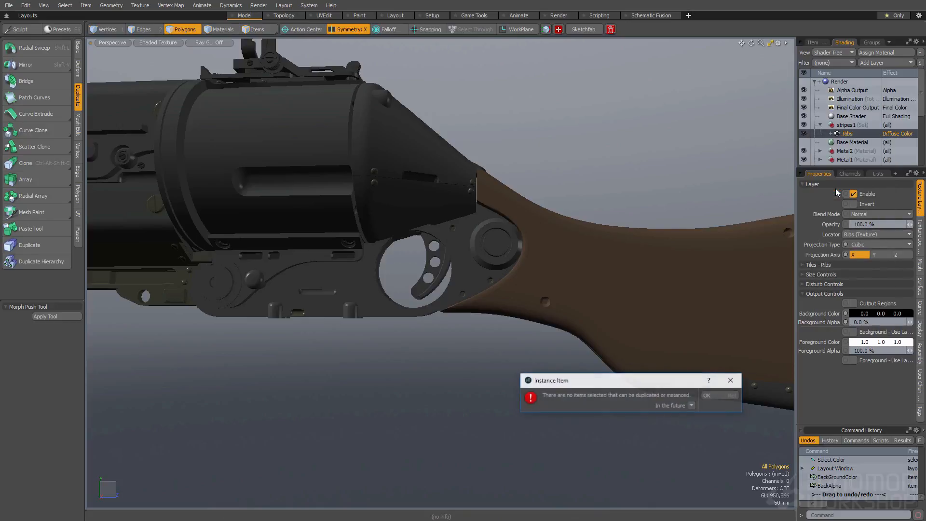
pyautogui.click(706, 395)
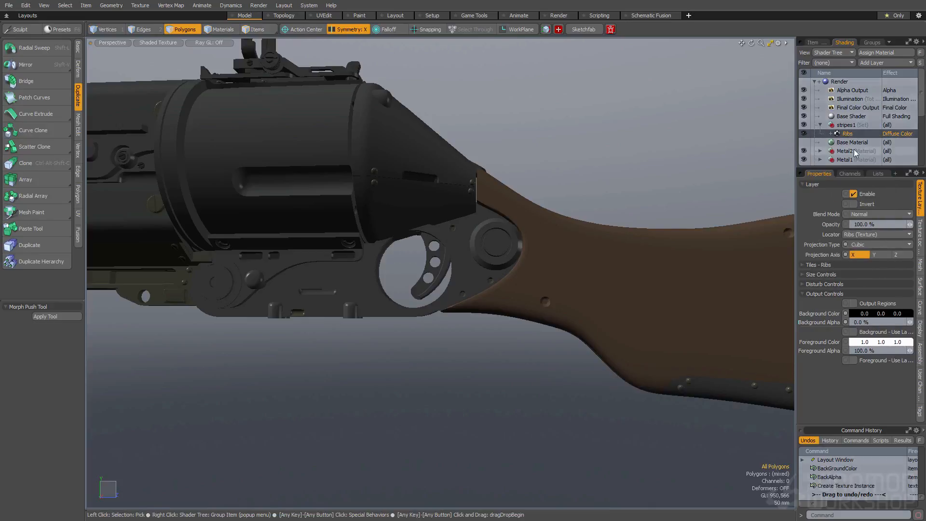
pyautogui.click(848, 135)
pyautogui.rightClick(848, 137)
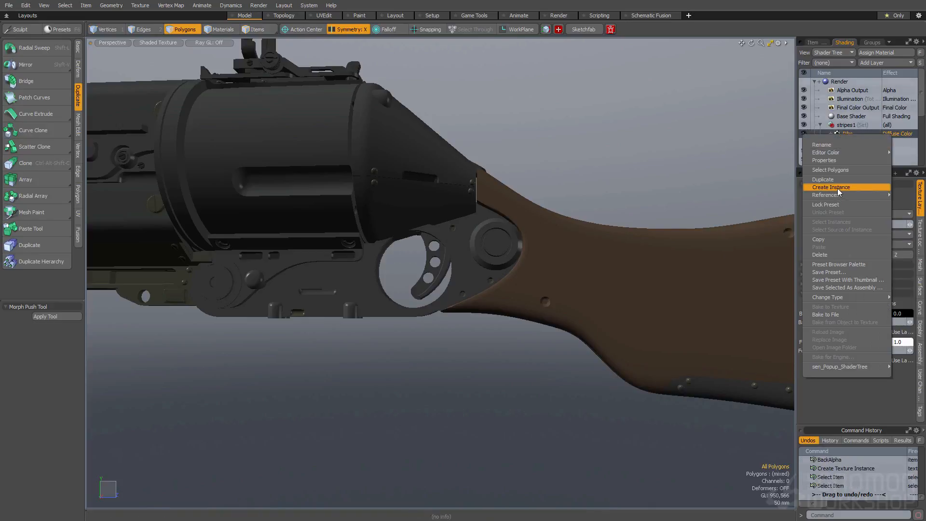
pyautogui.click(837, 188)
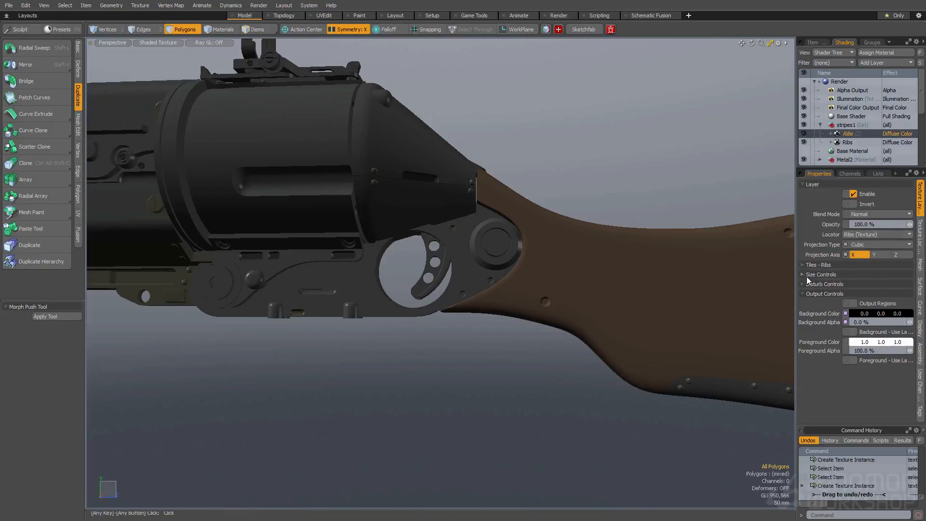
# Set the Ribs instance's effect to Specular Amount, its blend mode to Multiply, and its Foreground Value to 10%
pyautogui.click(855, 142)
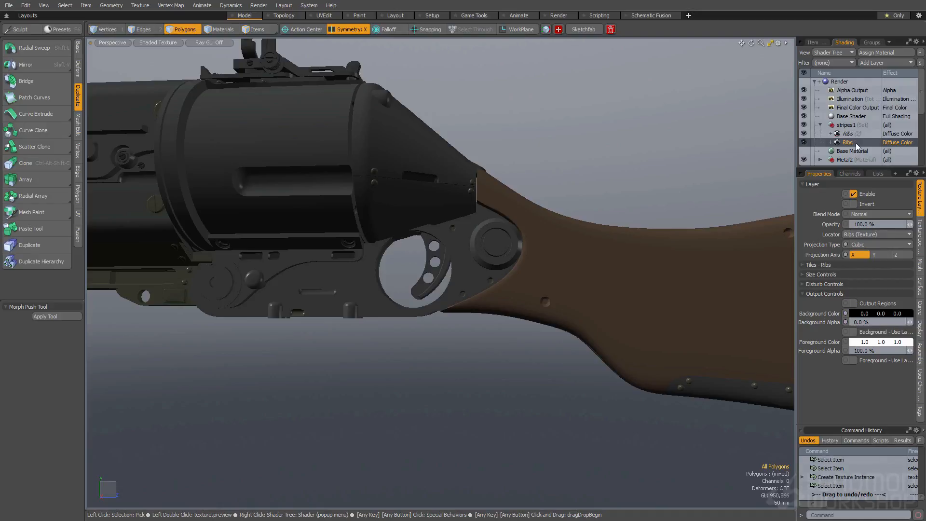
pyautogui.click(855, 134)
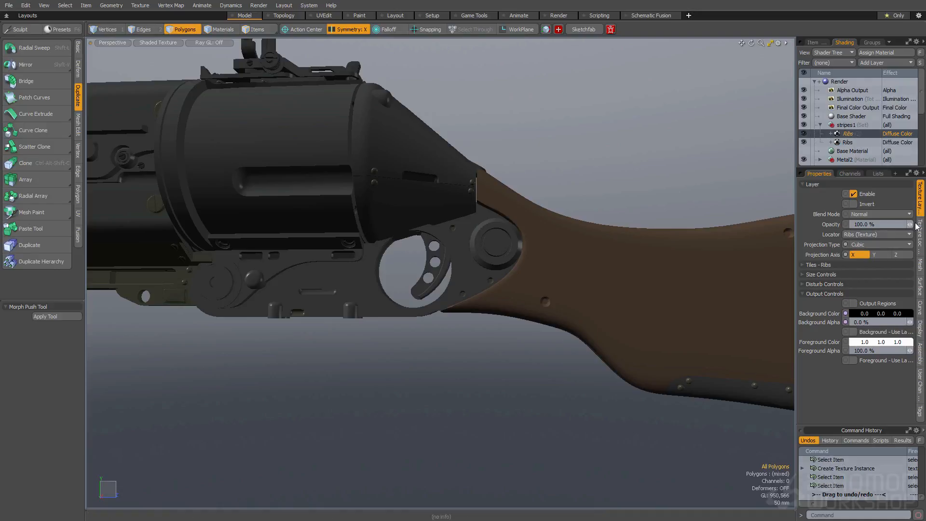
pyautogui.rightClick(890, 139)
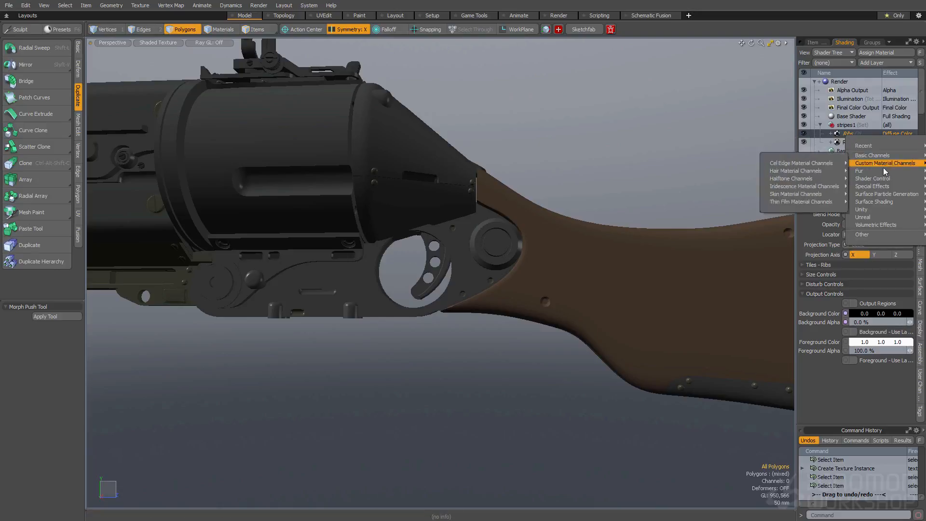
pyautogui.moveTo(880, 158)
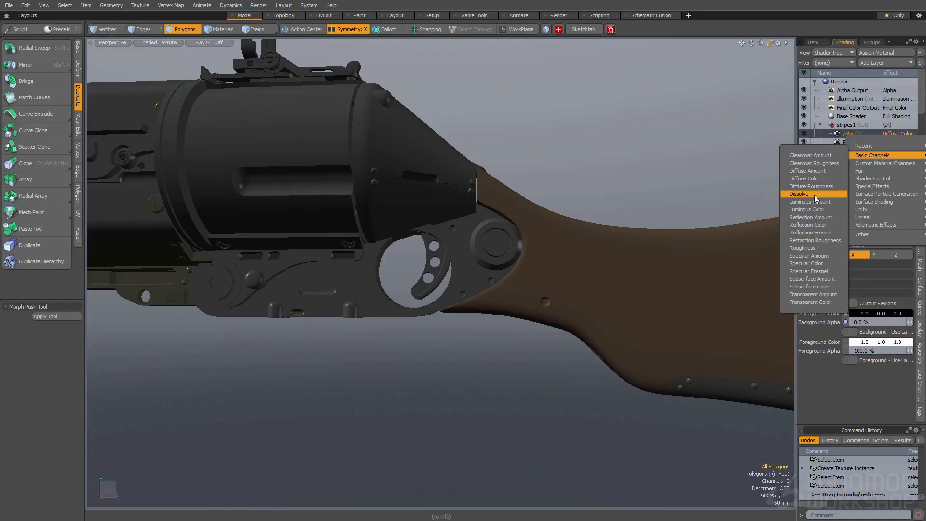
pyautogui.click(804, 255)
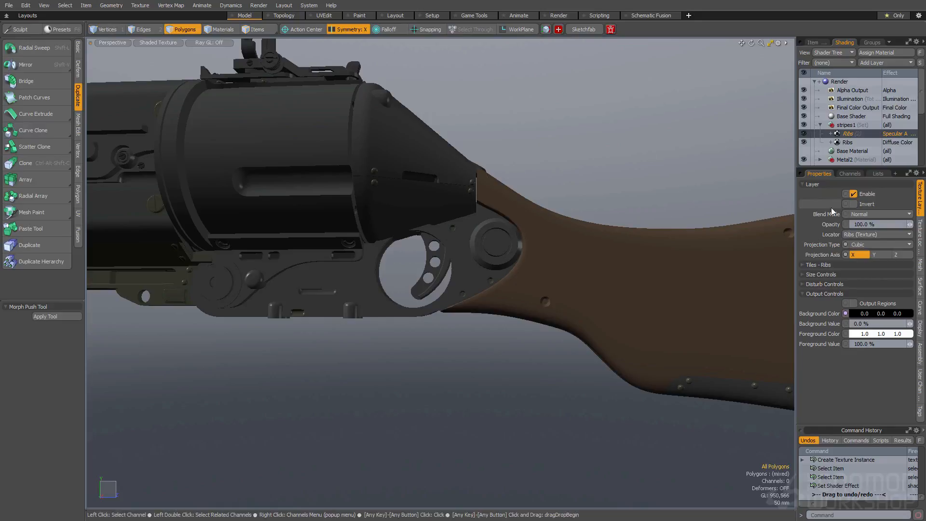
pyautogui.click(867, 213)
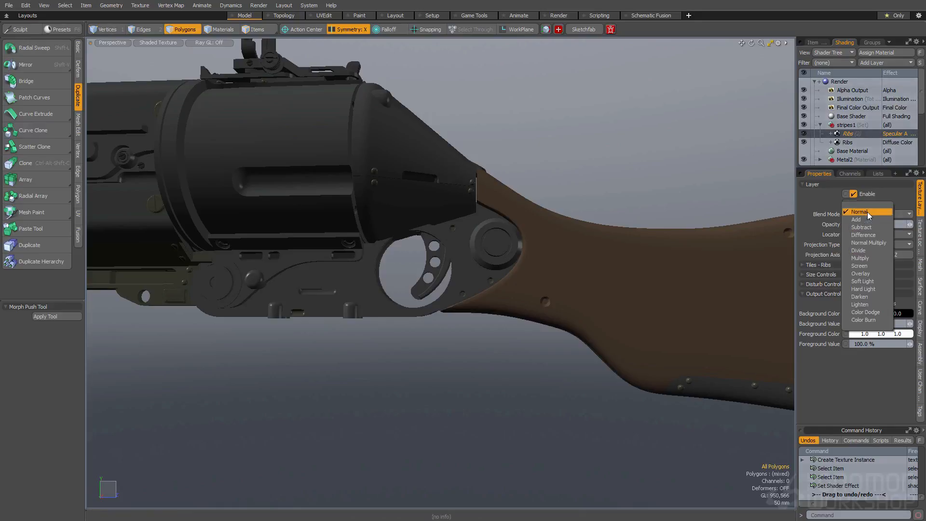
pyautogui.click(858, 257)
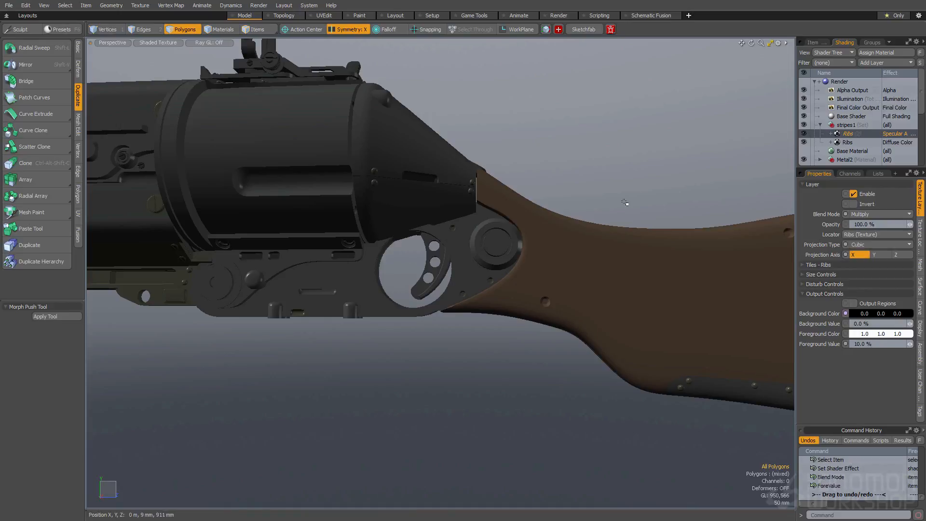
# Open the render preview and set the Ribs instance's Background Value to 100%
pyautogui.press('F9')
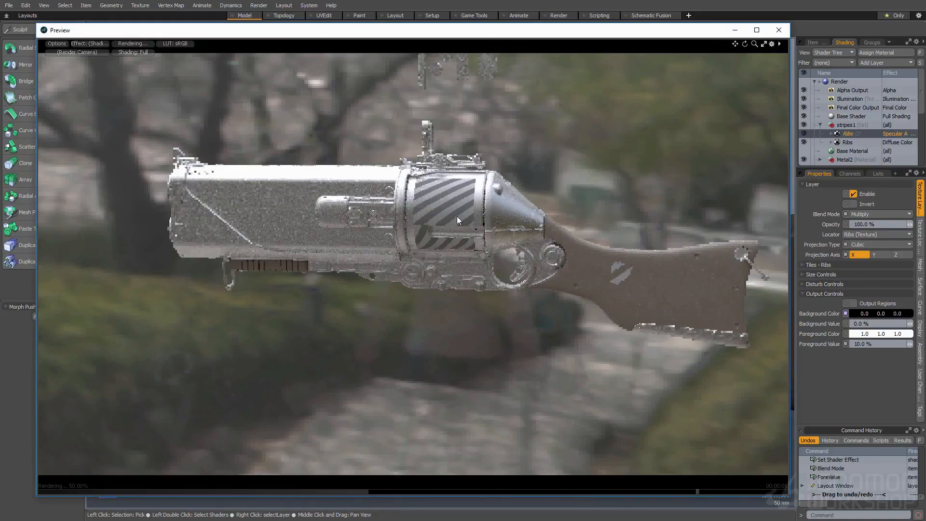
pyautogui.keyDown('ctrl'); pyautogui.keyDown('alt'); pyautogui.moveTo(474, 190); pyautogui.dragTo(466, 221); pyautogui.keyUp('alt'); pyautogui.keyUp('ctrl')
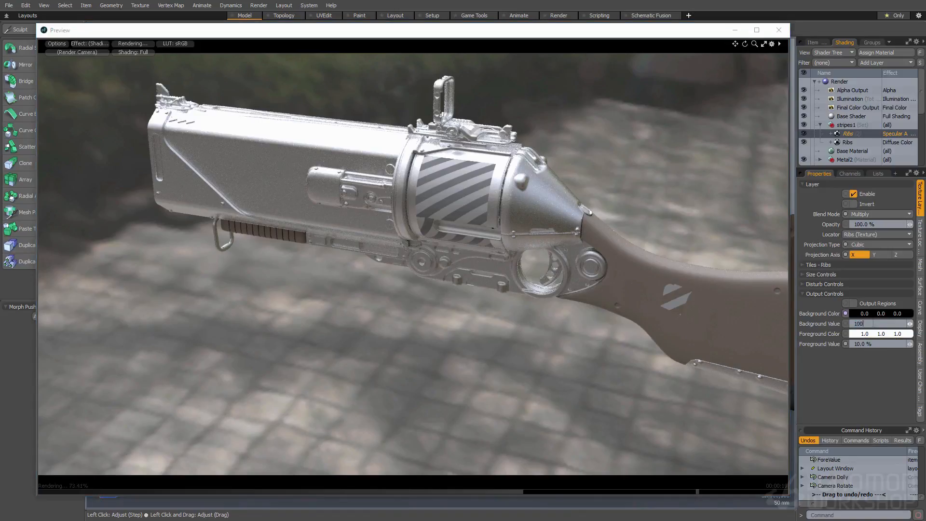
pyautogui.press('Return')
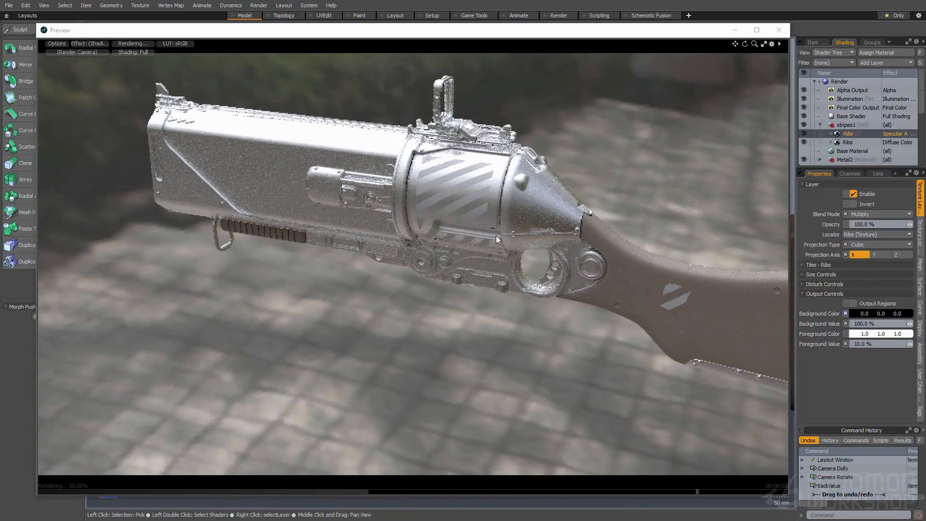
# Switch the render preview's LUT to Linear and examine the stripes on both sides of the gun
pyautogui.keyDown('alt'); pyautogui.moveTo(431, 193); pyautogui.dragTo(473, 169); pyautogui.keyUp('alt')
pyautogui.click(176, 43)
pyautogui.click(183, 63)
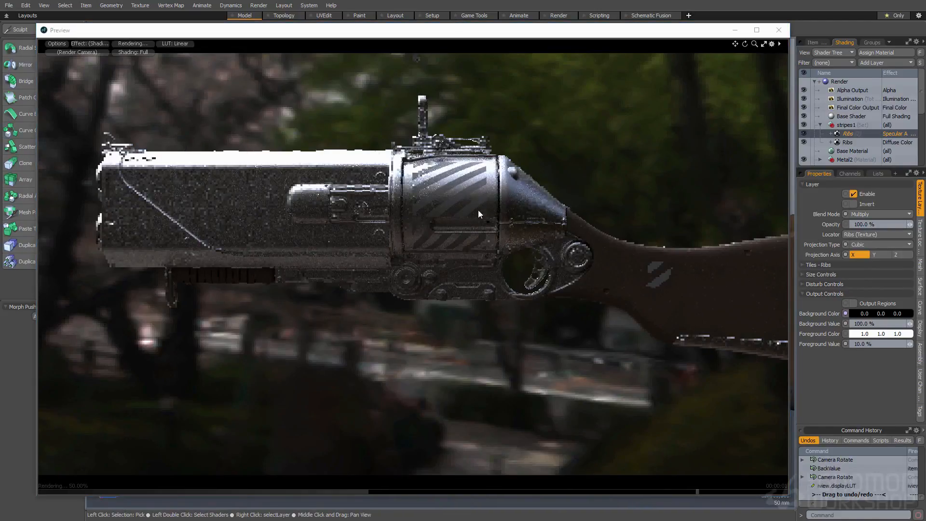
pyautogui.keyDown('alt'); pyautogui.moveTo(505, 210); pyautogui.dragTo(418, 221); pyautogui.keyUp('alt')
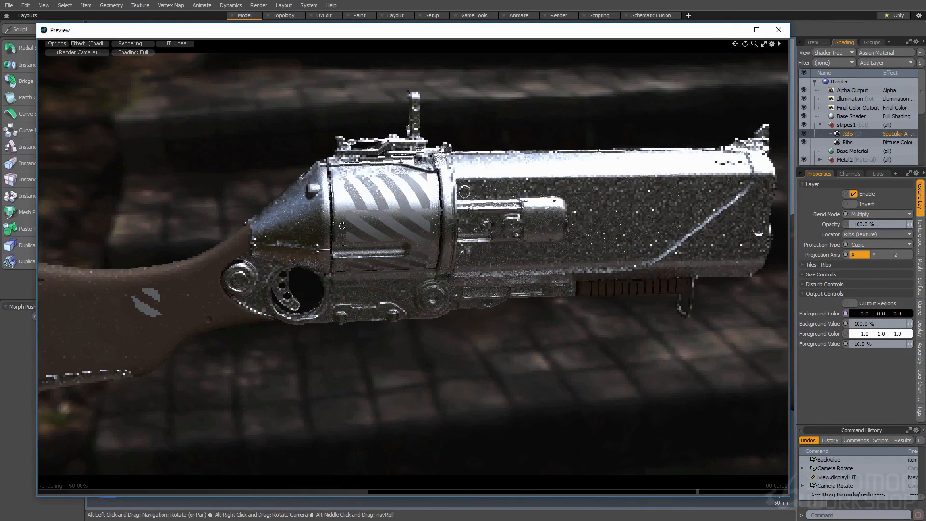
pyautogui.keyDown('alt'); pyautogui.moveTo(371, 198); pyautogui.dragTo(376, 233); pyautogui.keyUp('alt')
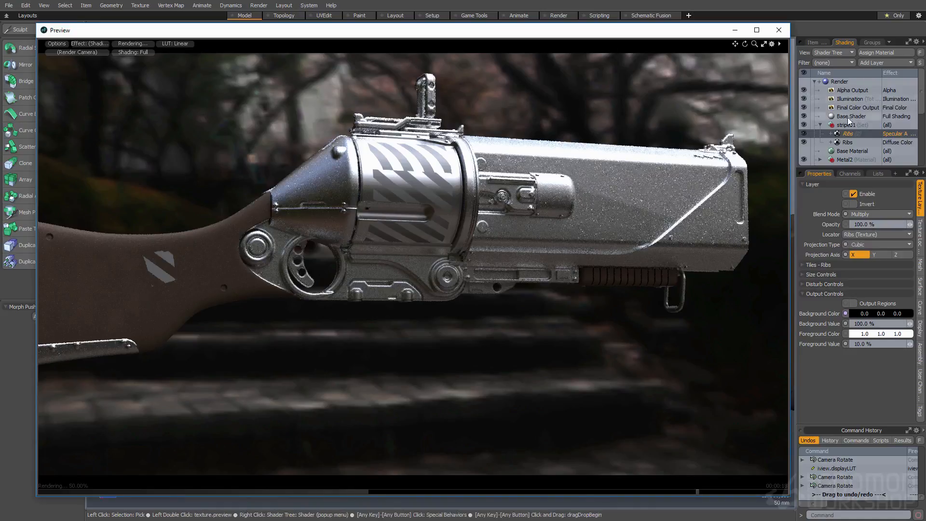
# Set the original Ribs texture locator's rotation to X 45°, Y 0° and Z 0°, and close the render preview
pyautogui.click(849, 141)
pyautogui.click(919, 231)
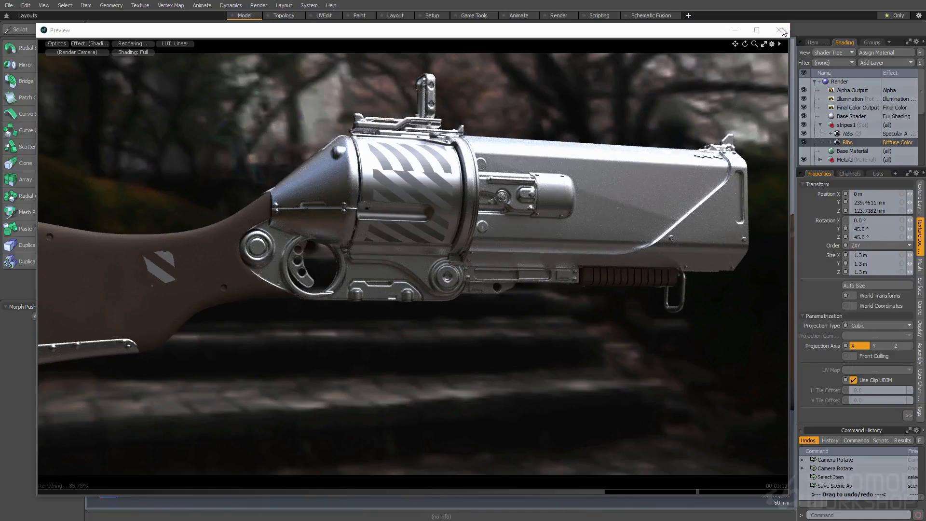
pyautogui.click(778, 30)
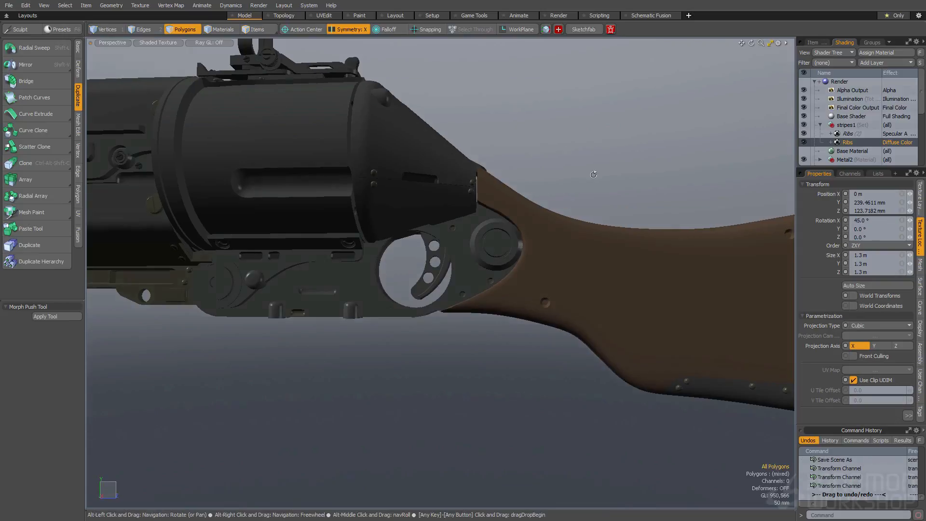
# Reopen the render preview and examine the stripe direction on both sides of the drum and stock
pyautogui.press('F8')
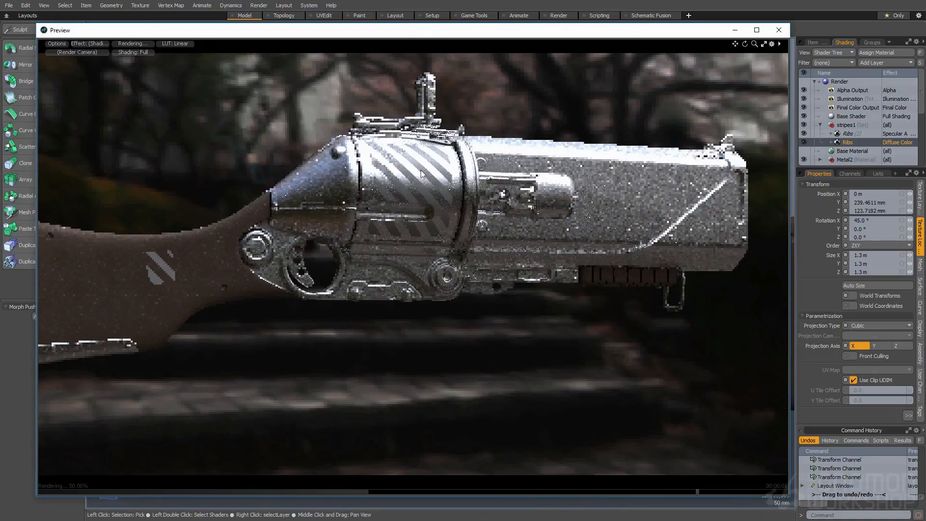
pyautogui.keyDown('alt'); pyautogui.moveTo(421, 171); pyautogui.dragTo(414, 177); pyautogui.keyUp('alt')
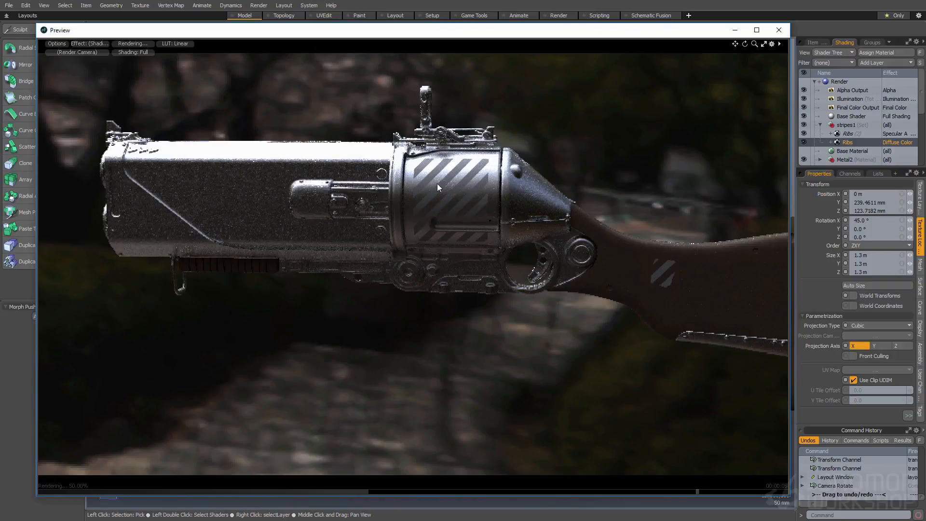
pyautogui.keyDown('alt'); pyautogui.moveTo(413, 170); pyautogui.dragTo(502, 160); pyautogui.keyUp('alt')
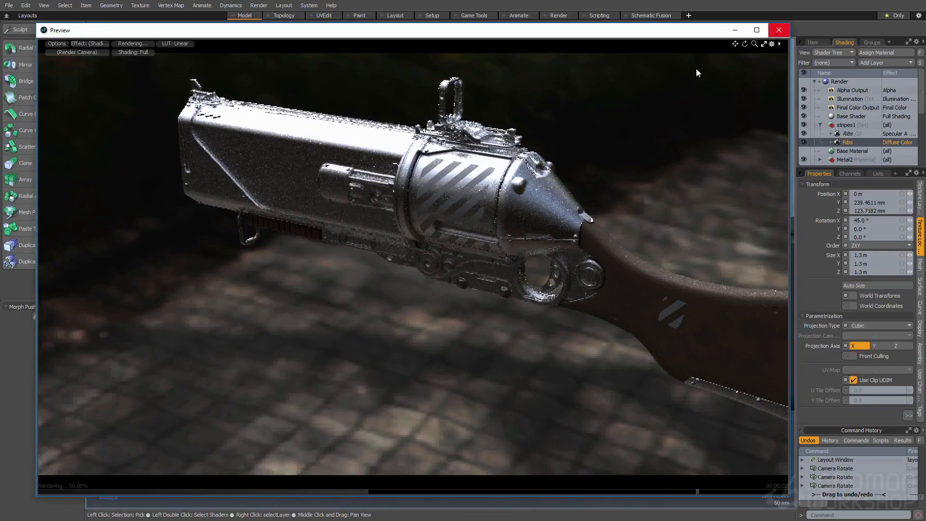
# Close the render preview, then select the stripes1 mask group and collapse it in the shader tree
pyautogui.click(778, 30)
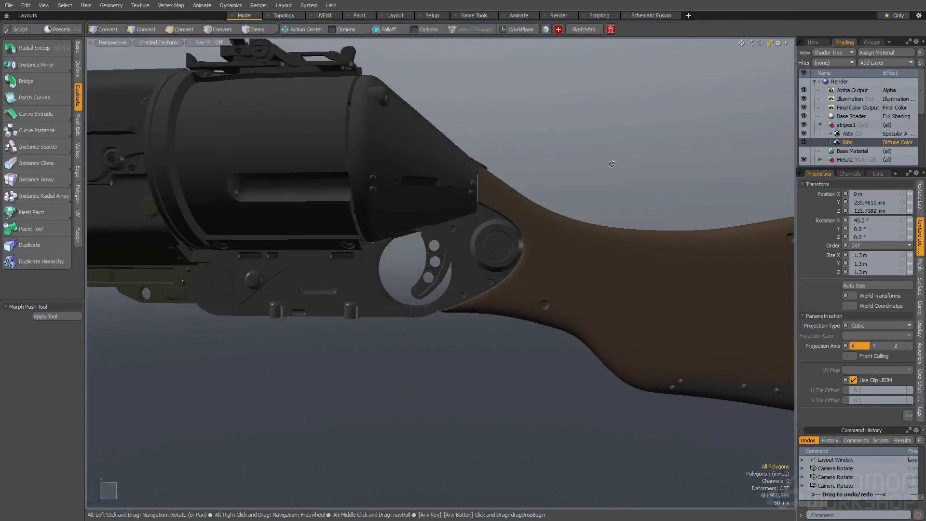
pyautogui.keyDown('alt'); pyautogui.moveTo(493, 171); pyautogui.dragTo(731, 238); pyautogui.keyUp('alt')
pyautogui.scroll(-3, 454, 246)
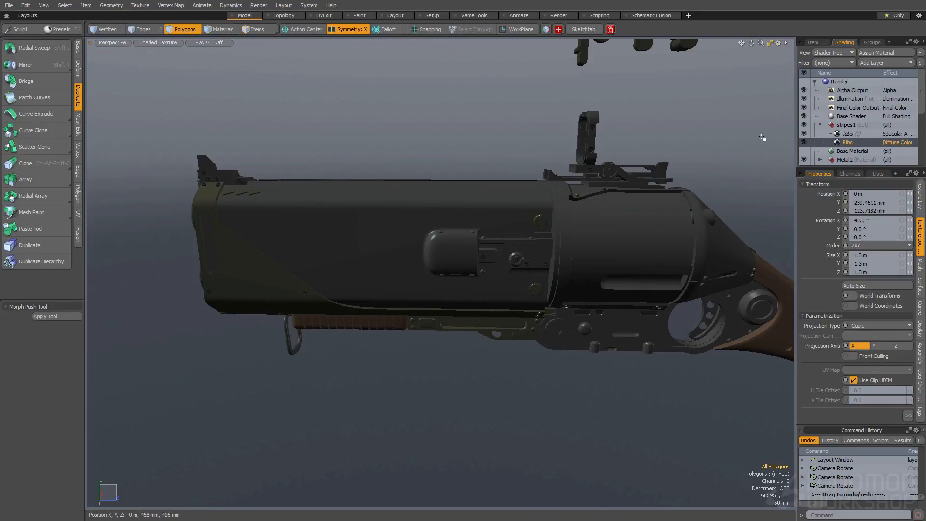
pyautogui.click(846, 125)
pyautogui.click(819, 125)
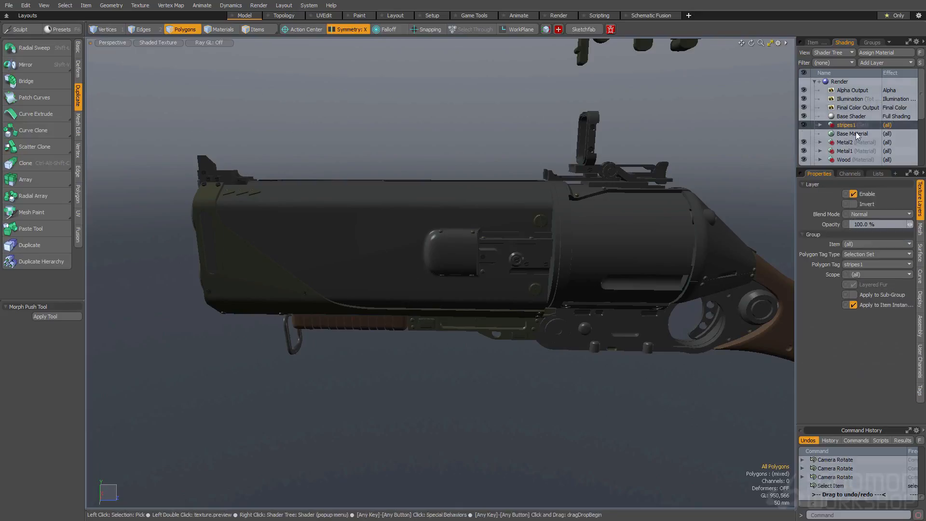
pyautogui.scroll(-3, 859, 143)
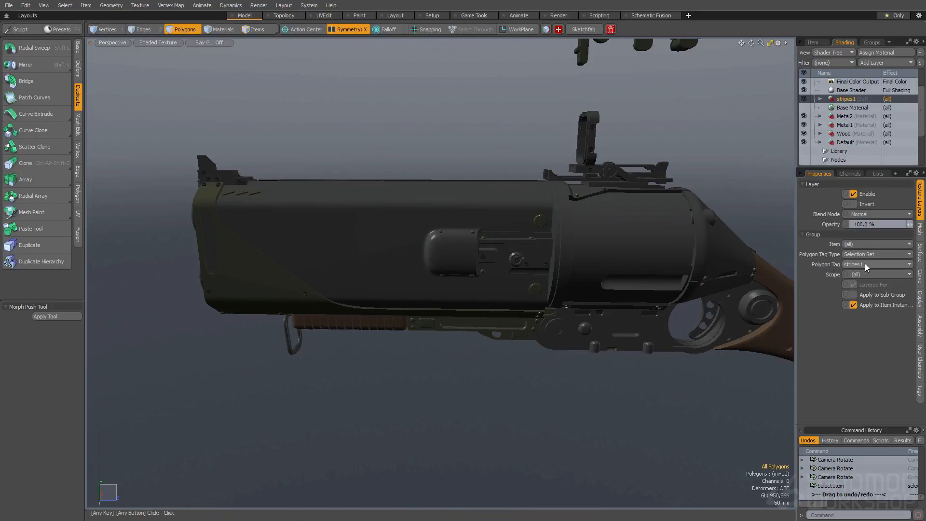
# Select the flat face on the rail beneath the barrel and assign it the Stripes tag
pyautogui.press('alt')
pyautogui.keyDown('alt'); pyautogui.moveTo(308, 258); pyautogui.dragTo(338, 228); pyautogui.keyUp('alt')
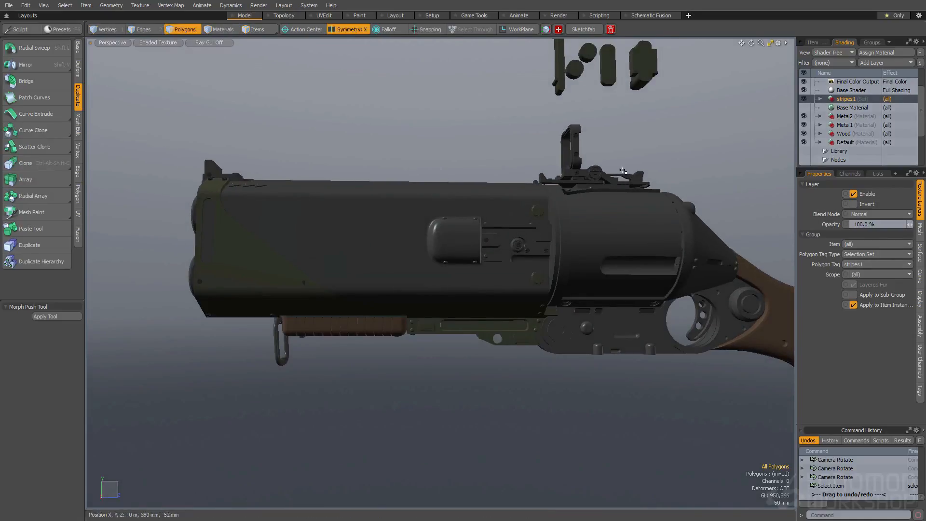
pyautogui.keyDown('ctrl'); pyautogui.keyDown('alt'); pyautogui.moveTo(327, 284); pyautogui.dragTo(368, 277); pyautogui.keyUp('alt'); pyautogui.keyUp('ctrl')
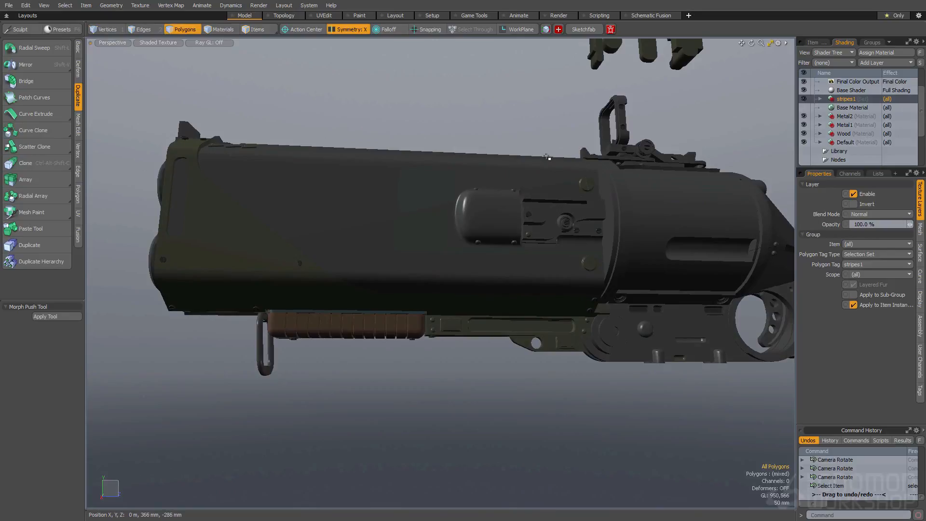
pyautogui.keyDown('alt'); pyautogui.moveTo(405, 240); pyautogui.dragTo(362, 208); pyautogui.keyUp('alt')
pyautogui.press('space')
pyautogui.click(513, 320)
pyautogui.press('space')
pyautogui.click(523, 321)
pyautogui.scroll(3, 523, 321)
pyautogui.keyDown('alt'); pyautogui.moveTo(523, 321); pyautogui.dragTo(518, 317); pyautogui.keyUp('alt')
pyautogui.hotkey('ctrl', 'space')
pyautogui.click(505, 305)
pyautogui.click(505, 274)
pyautogui.keyDown('alt'); pyautogui.keyDown('shift'); pyautogui.moveTo(723, 345); pyautogui.dragTo(503, 287); pyautogui.keyUp('shift'); pyautogui.keyUp('alt')
pyautogui.scroll(-4, 504, 288)
# Select the long narrow face on the barrel's underside near the muzzle and assign it the Stripes tag
pyautogui.click(415, 331)
pyautogui.keyDown('alt'); pyautogui.moveTo(415, 333); pyautogui.dragTo(395, 280); pyautogui.keyUp('alt')
pyautogui.press('space')
pyautogui.click(402, 276)
pyautogui.press('space')
pyautogui.click(378, 257)
pyautogui.click(405, 232)
pyautogui.hotkey('ctrl', 'space')
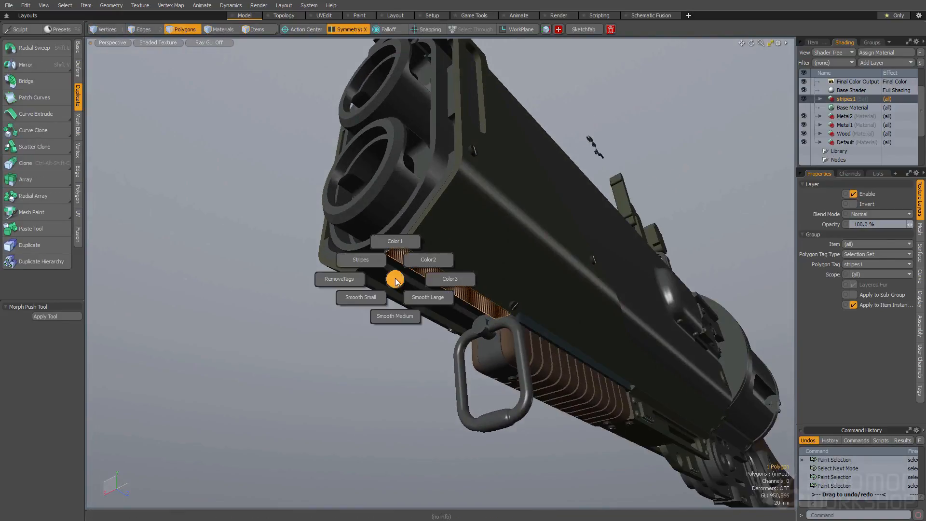
pyautogui.click(374, 257)
pyautogui.click(372, 219)
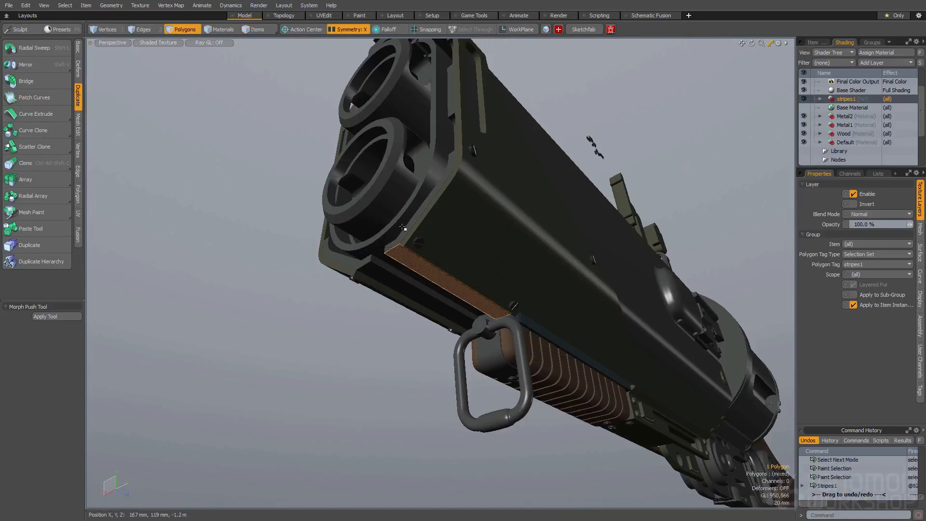
# Open the render preview, examine the stripes on the barrel's underside, drum and stock, and close it
pyautogui.keyDown('alt'); pyautogui.moveTo(385, 222); pyautogui.dragTo(255, 303); pyautogui.keyUp('alt')
pyautogui.click(256, 302)
pyautogui.press('F8')
pyautogui.click(401, 262)
pyautogui.keyDown('alt'); pyautogui.moveTo(311, 224); pyautogui.dragTo(333, 206); pyautogui.keyUp('alt')
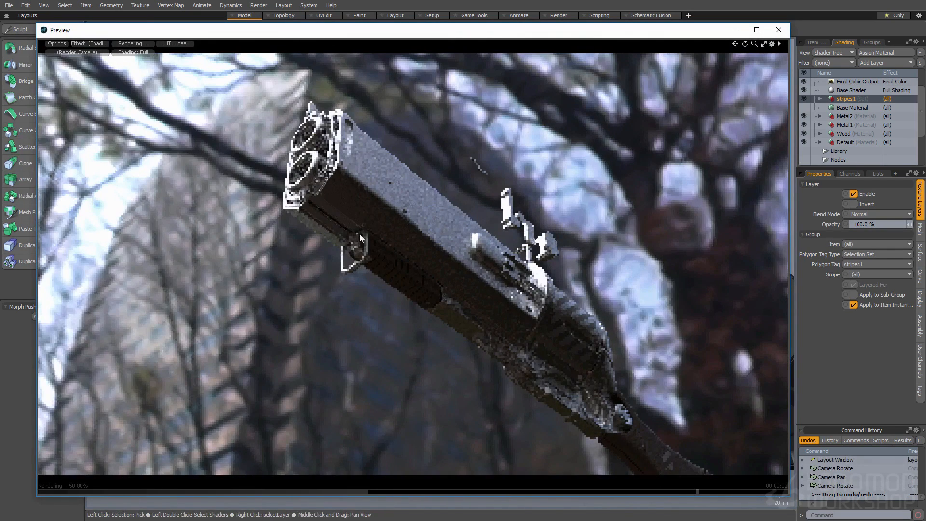
pyautogui.keyDown('alt'); pyautogui.moveTo(445, 288); pyautogui.dragTo(355, 215); pyautogui.keyUp('alt')
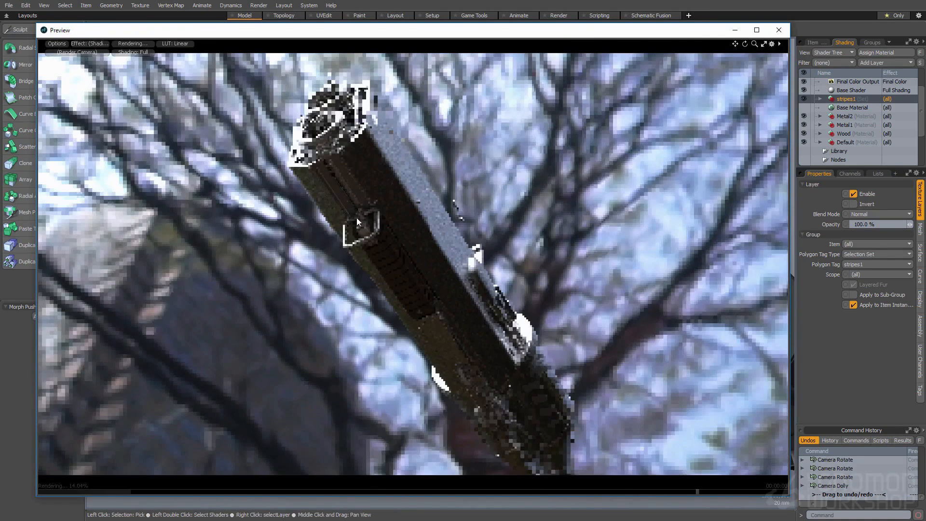
pyautogui.keyDown('alt'); pyautogui.moveTo(322, 169); pyautogui.dragTo(467, 161); pyautogui.keyUp('alt')
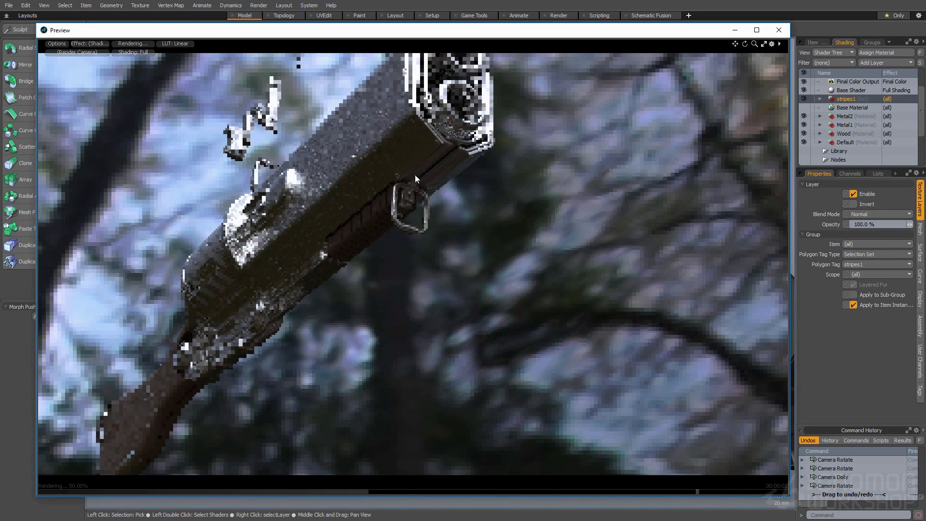
pyautogui.keyDown('alt'); pyautogui.moveTo(504, 190); pyautogui.dragTo(405, 206); pyautogui.keyUp('alt')
pyautogui.keyDown('ctrl'); pyautogui.keyDown('alt'); pyautogui.moveTo(578, 203); pyautogui.dragTo(409, 197); pyautogui.keyUp('alt'); pyautogui.keyUp('ctrl')
pyautogui.keyDown('alt'); pyautogui.moveTo(410, 197); pyautogui.dragTo(520, 243); pyautogui.keyUp('alt')
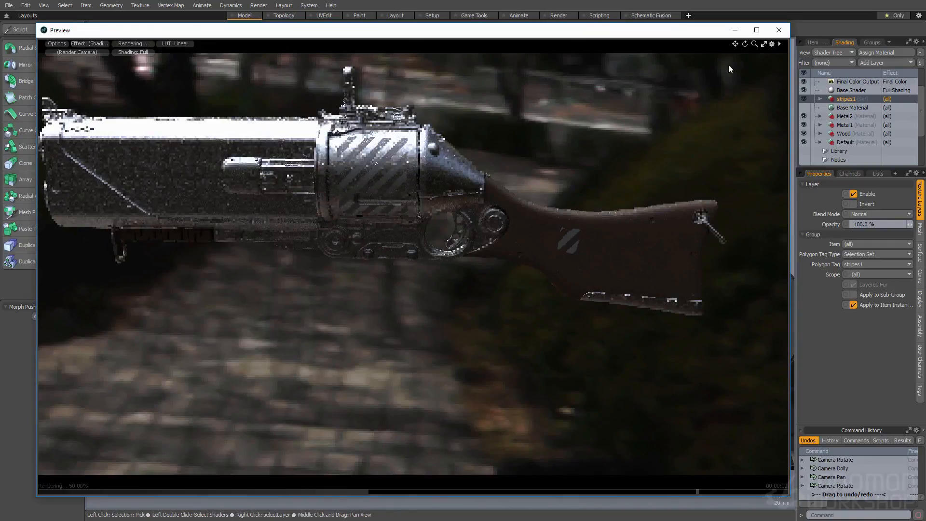
pyautogui.click(778, 29)
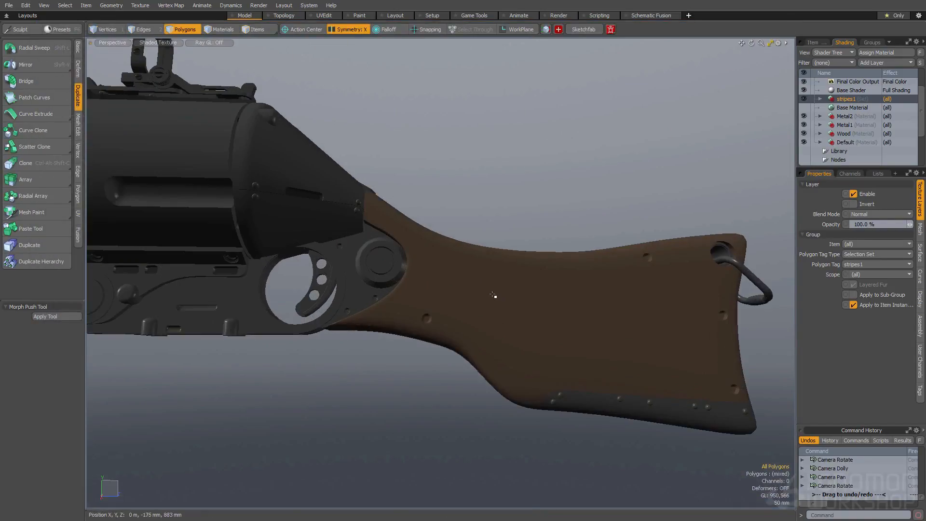
# Lasso the polygons around the striped patch on the front of the wooden stock and remove their tags
pyautogui.press('space')
pyautogui.click(470, 300)
pyautogui.press('space')
pyautogui.moveTo(439, 295); pyautogui.dragTo(435, 276, button='right')
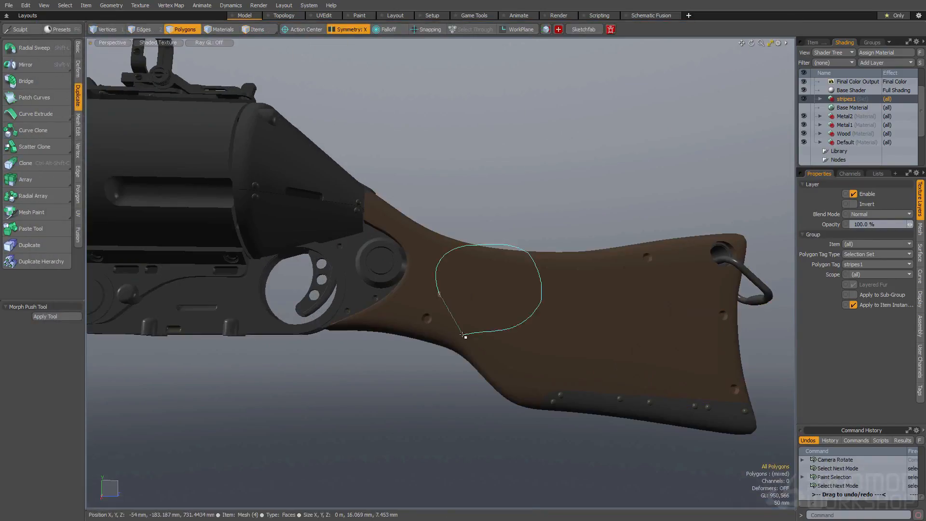
pyautogui.moveTo(473, 334); pyautogui.dragTo(470, 332, button='right')
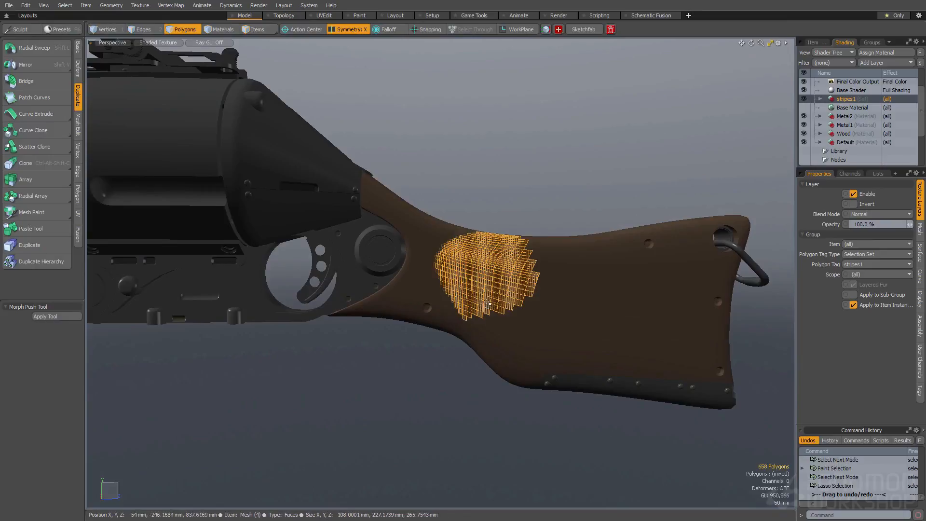
pyautogui.press('q')
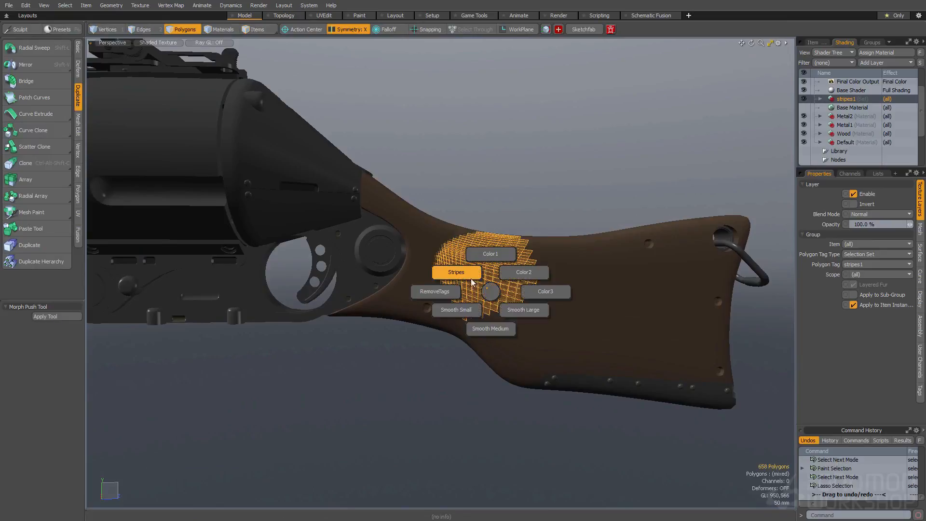
pyautogui.click(472, 279)
pyautogui.keyDown('alt'); pyautogui.moveTo(492, 193); pyautogui.dragTo(498, 195); pyautogui.keyUp('alt')
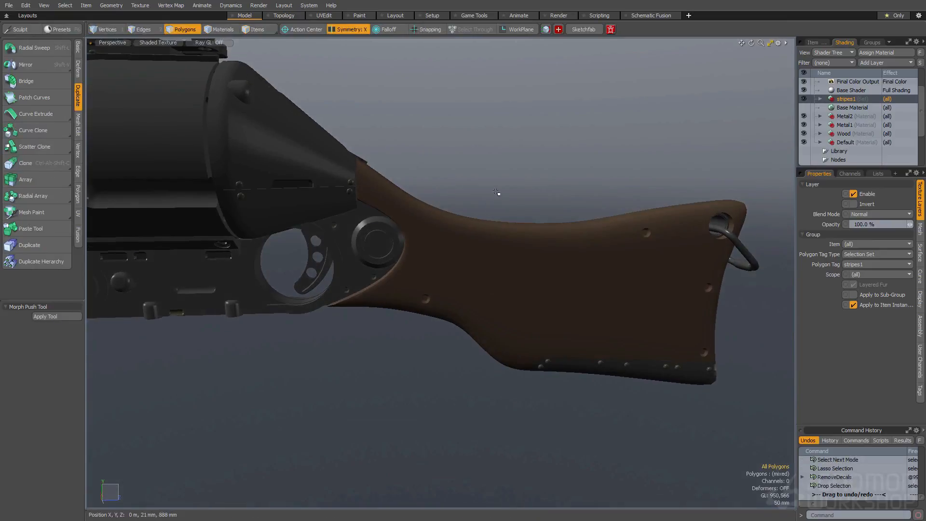
# Check the stock and the drum's stripes in the render preview, then close it
pyautogui.press('F8')
pyautogui.click(414, 264)
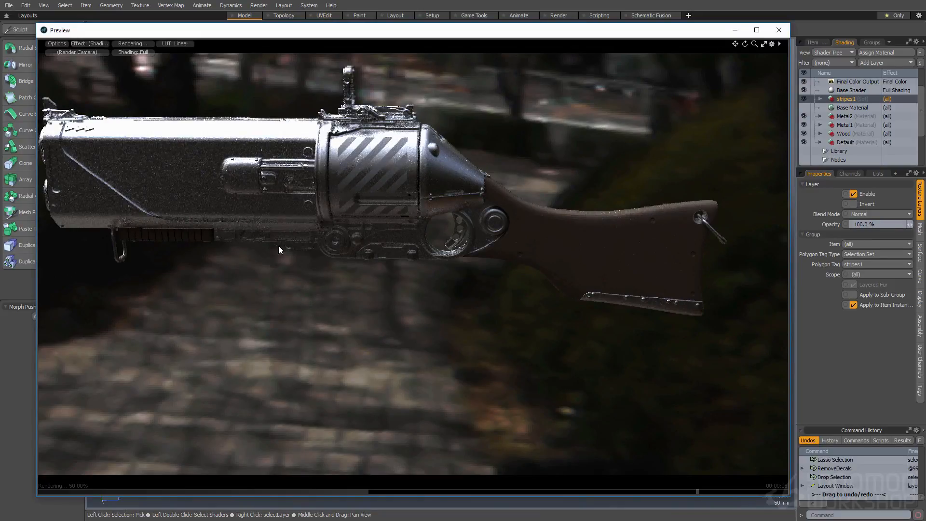
pyautogui.keyDown('alt'); pyautogui.moveTo(392, 212); pyautogui.dragTo(381, 174); pyautogui.keyUp('alt')
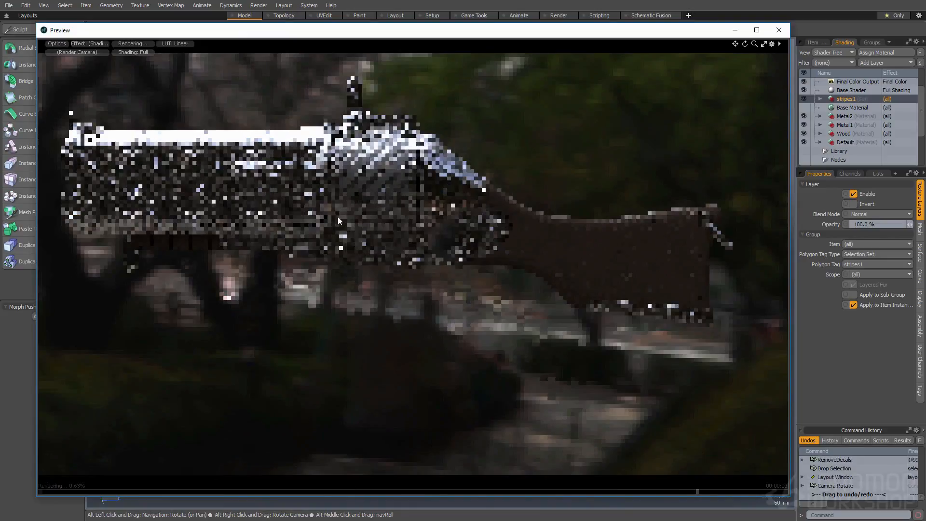
pyautogui.click(783, 35)
pyautogui.keyDown('alt'); pyautogui.keyDown('shift'); pyautogui.moveTo(506, 244); pyautogui.dragTo(675, 253); pyautogui.keyUp('shift'); pyautogui.keyUp('alt')
pyautogui.keyDown('ctrl'); pyautogui.keyDown('alt'); pyautogui.moveTo(675, 253); pyautogui.dragTo(550, 244); pyautogui.keyUp('alt'); pyautogui.keyUp('ctrl')
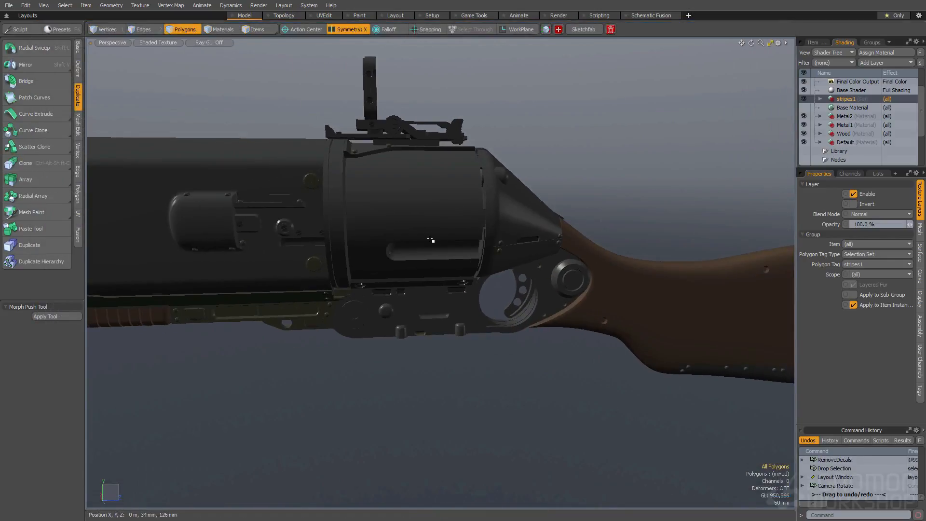
pyautogui.scroll(-3, 357, 234)
pyautogui.keyDown('alt'); pyautogui.moveTo(355, 234); pyautogui.dragTo(387, 238); pyautogui.keyUp('alt')
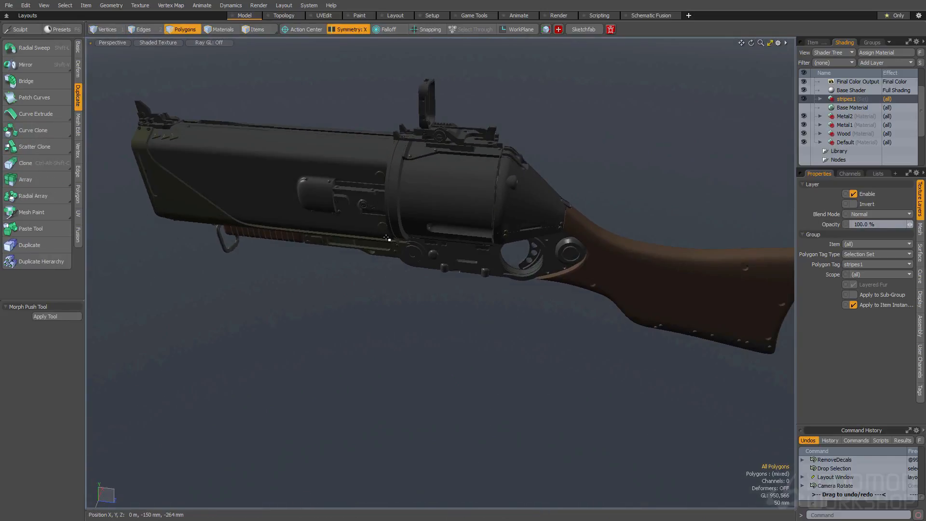